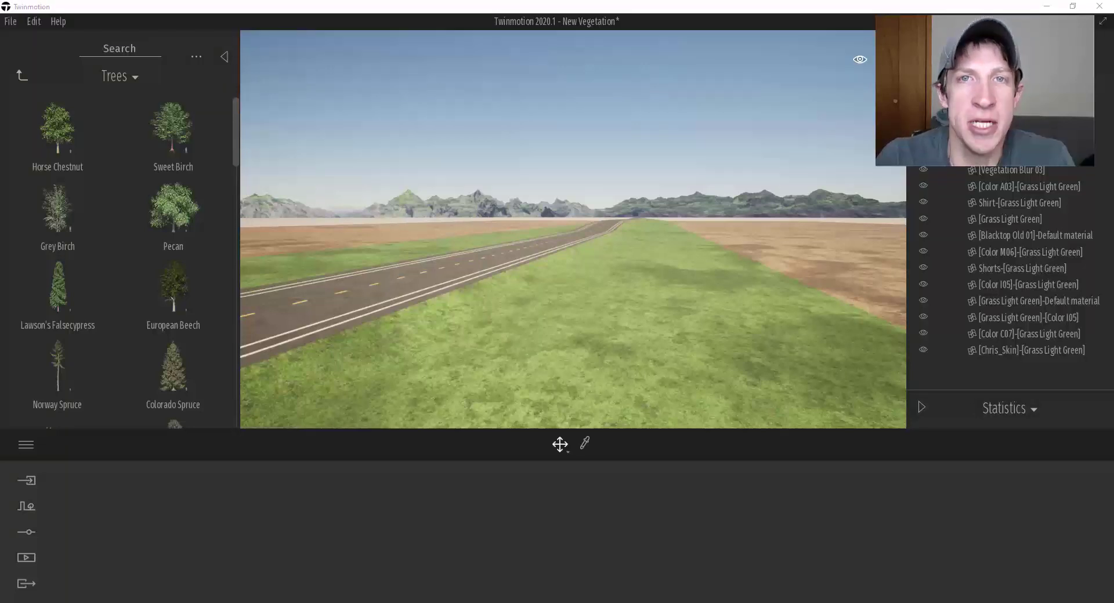
{"action": "right_click_drag", "start_coordinate": [698, 287], "coordinate": [699, 288]}
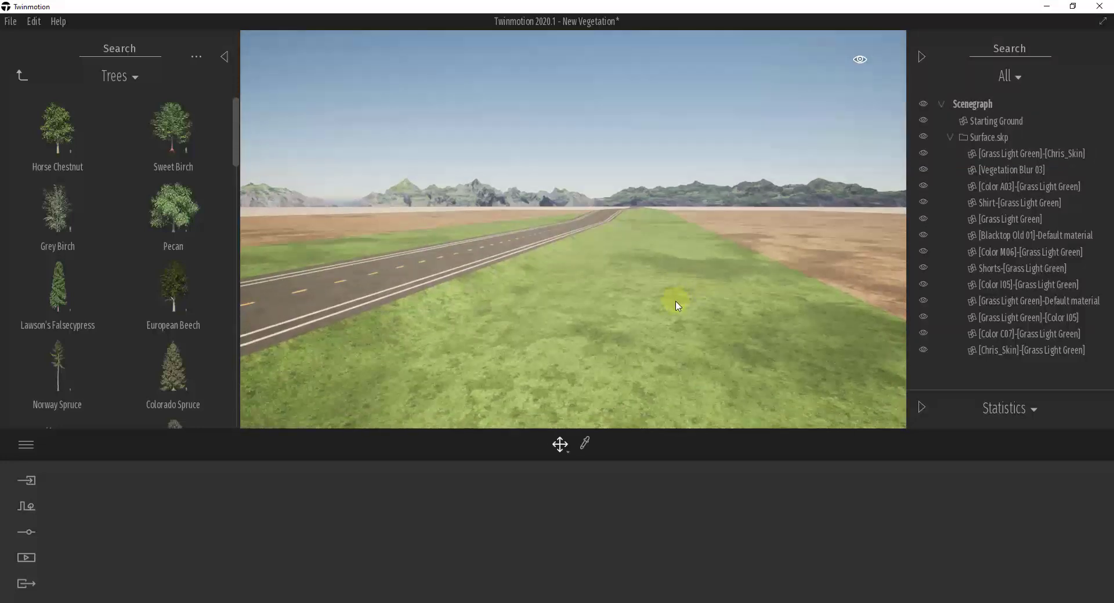
{"action": "right_click_drag", "start_coordinate": [671, 306], "coordinate": [671, 306]}
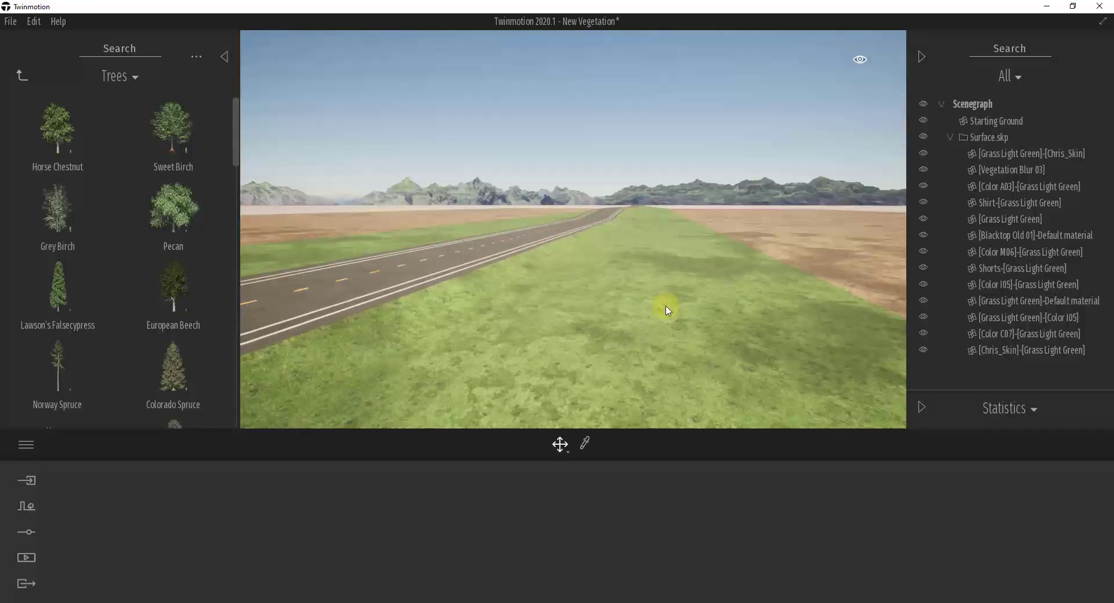
{"action": "key", "text": "q"}
{"action": "right_click_drag", "start_coordinate": [666, 306], "coordinate": [666, 305]}
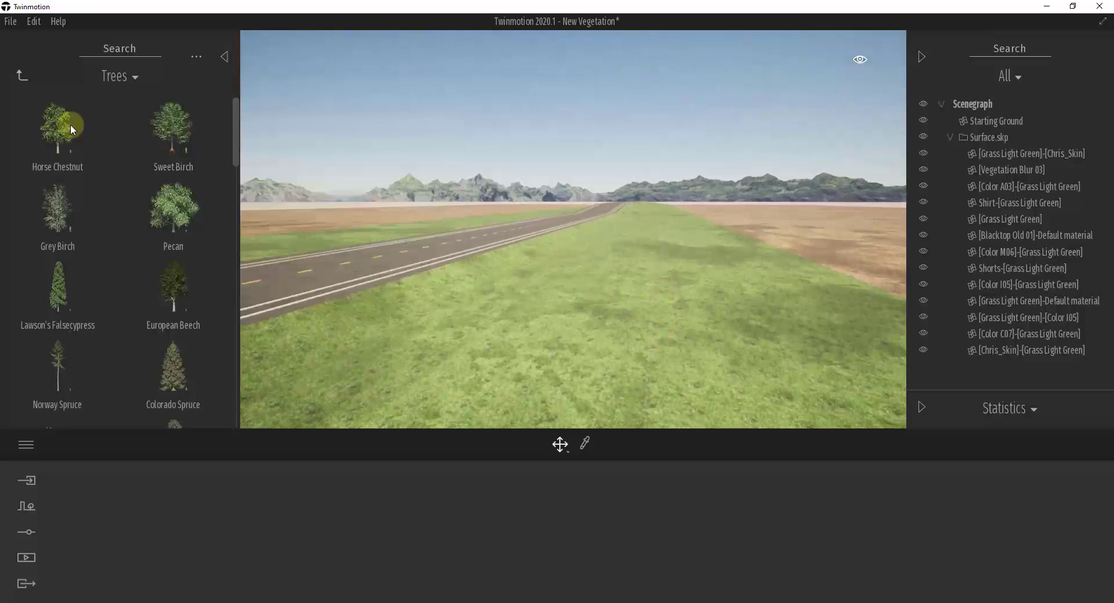
Place a Sweet Birch from the Trees library on the grass strip beside the road.
{"action": "left_click", "coordinate": [22, 76]}
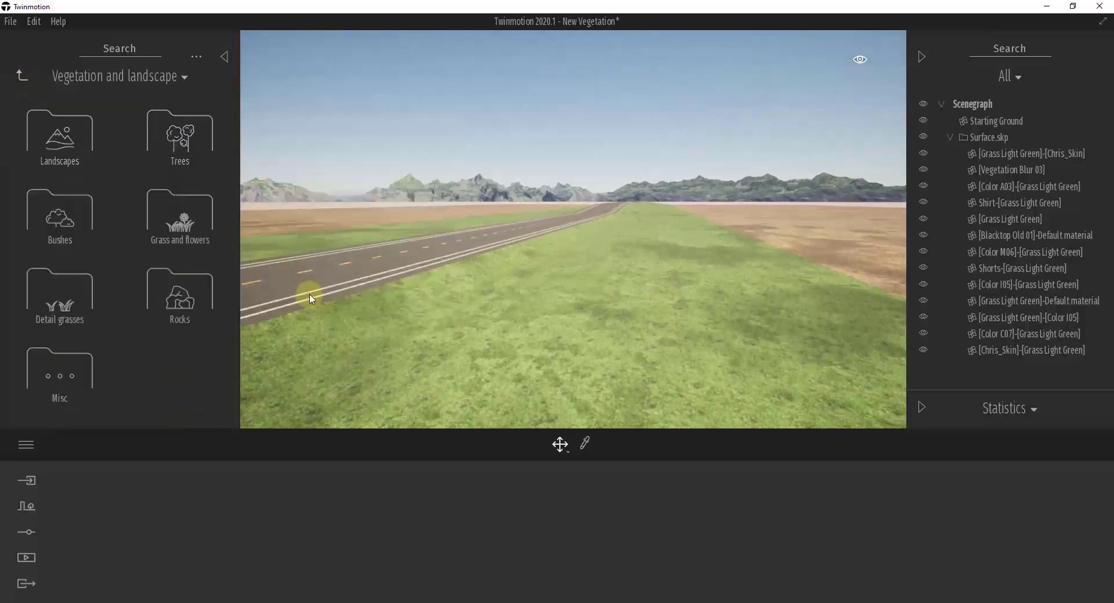
{"action": "left_click", "coordinate": [182, 137]}
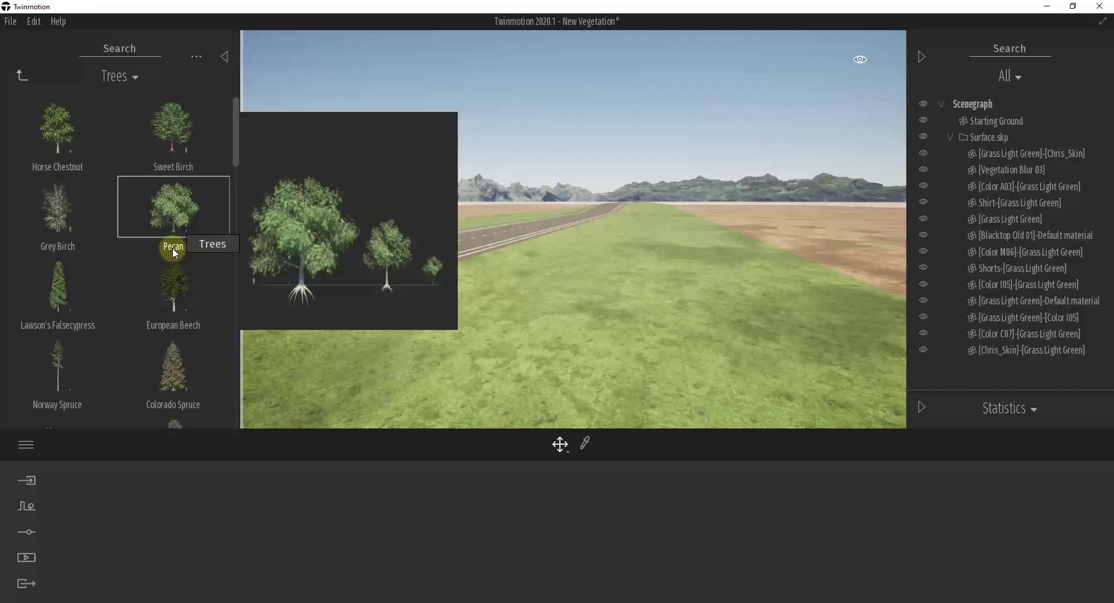
{"action": "scroll", "coordinate": [71, 294], "scroll_direction": "down", "scroll_amount": 3}
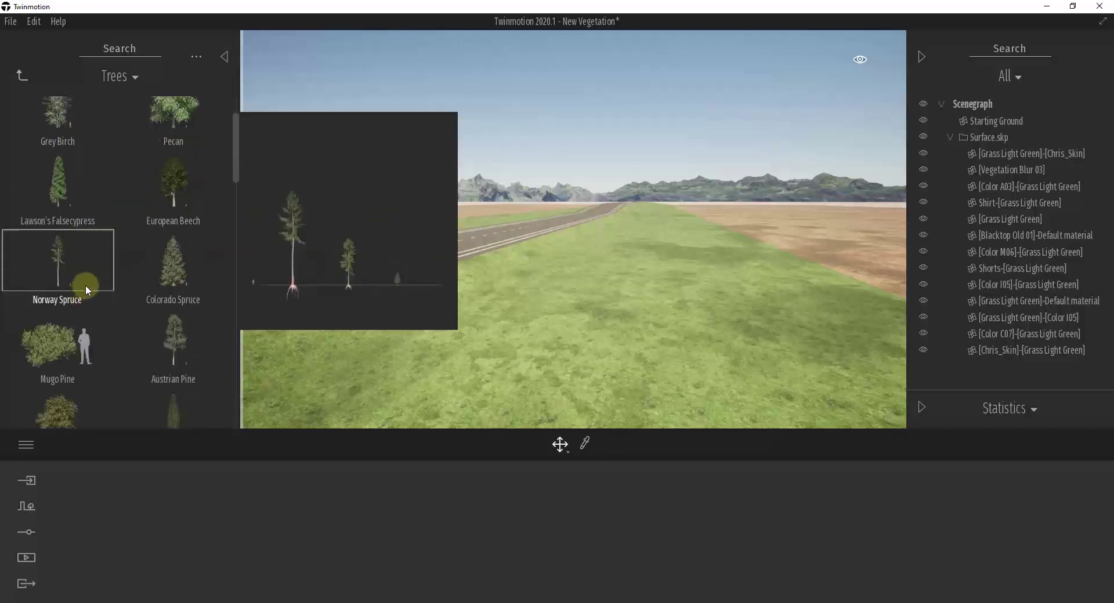
{"action": "scroll", "coordinate": [184, 263], "scroll_direction": "up", "scroll_amount": 3}
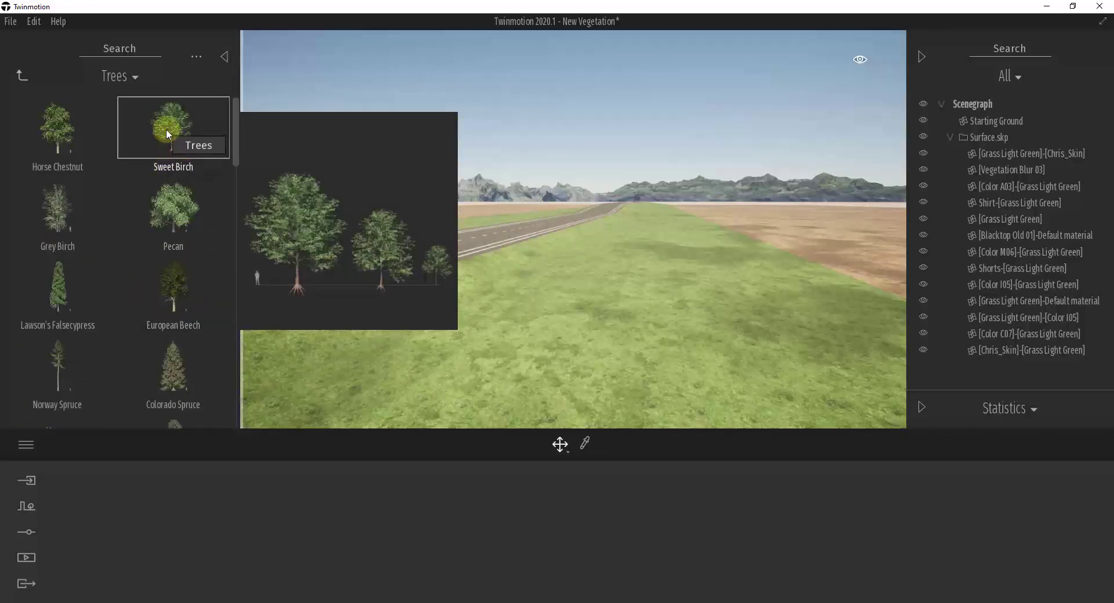
{"action": "left_click_drag", "start_coordinate": [175, 130], "coordinate": [565, 380]}
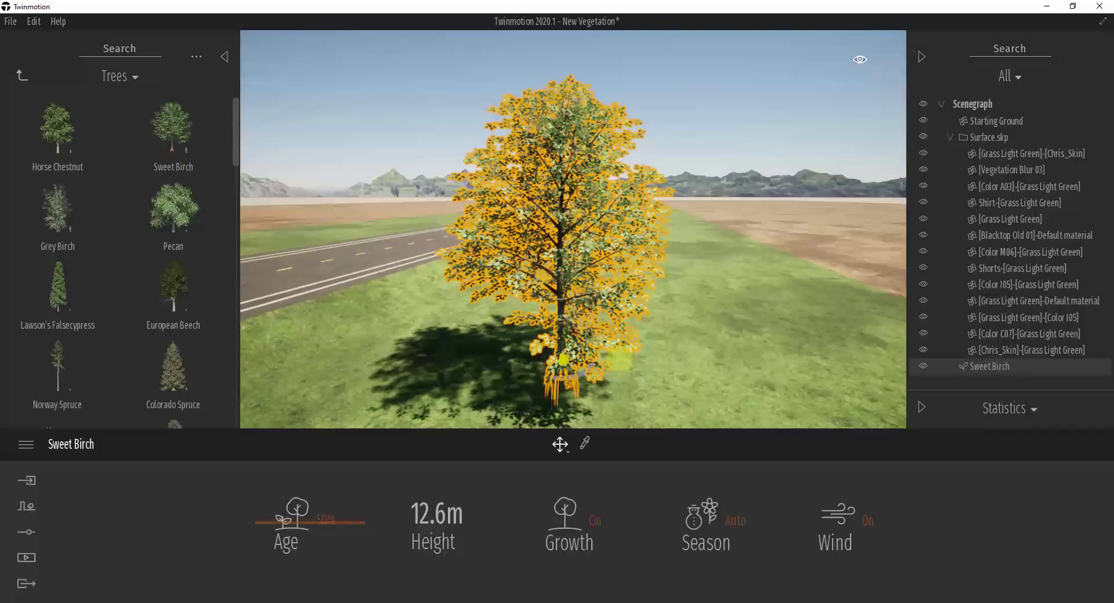
Examine the Sweet Birch's leaves and outer branches from close up.
{"action": "scroll", "coordinate": [619, 359], "scroll_direction": "up", "scroll_amount": 6}
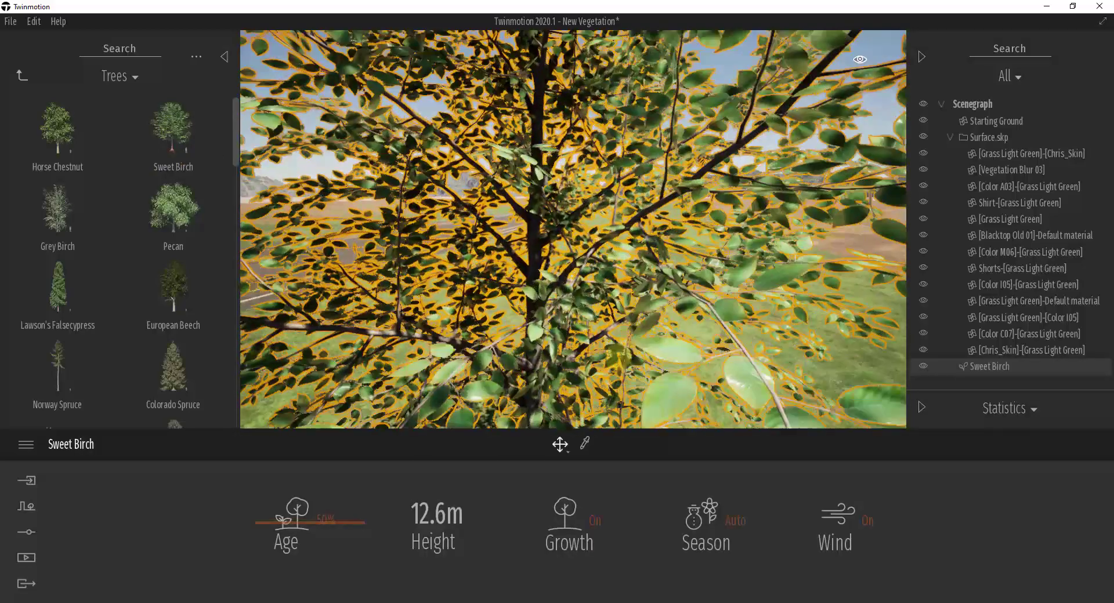
{"action": "key", "text": "s"}
{"action": "key", "text": "a"}
{"action": "key", "text": "d"}
{"action": "key", "text": "w"}
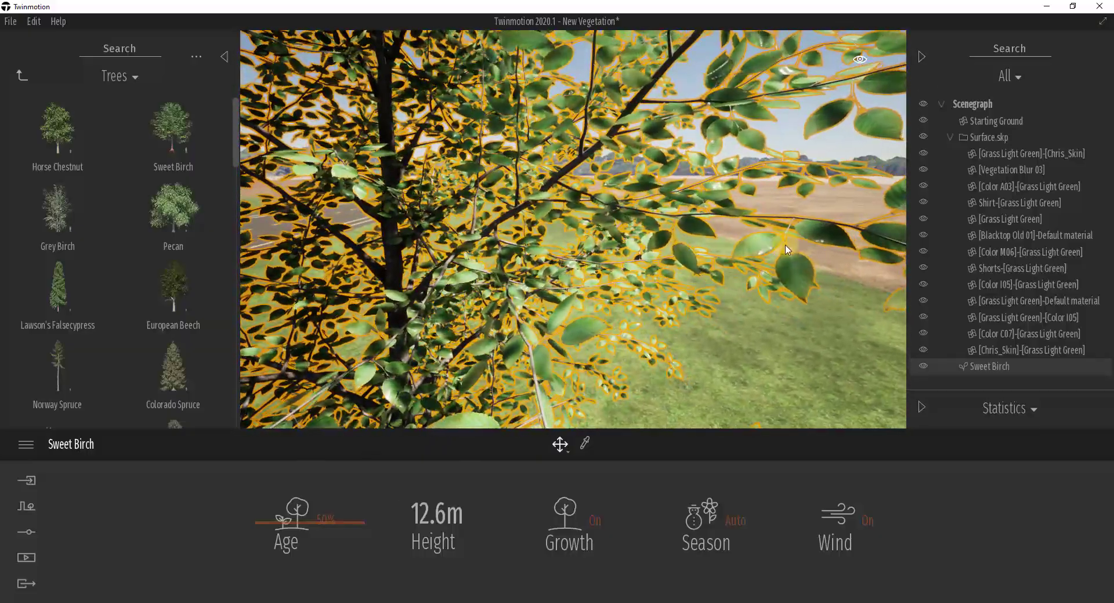
{"action": "right_click_drag", "start_coordinate": [775, 242], "coordinate": [787, 248]}
{"action": "key", "text": "Up"}
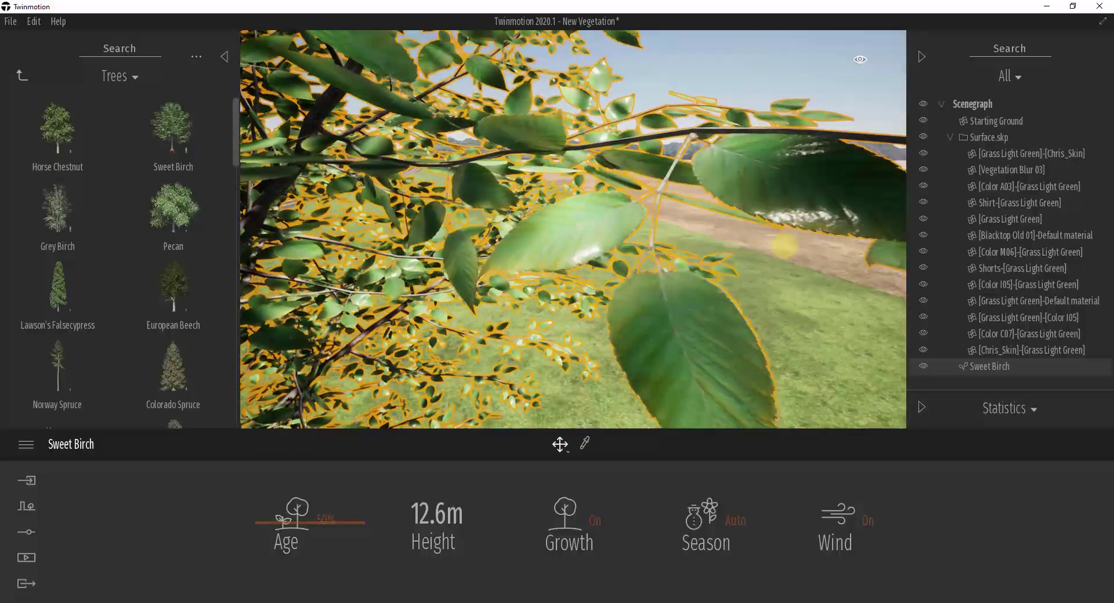
{"action": "key", "text": "Down"}
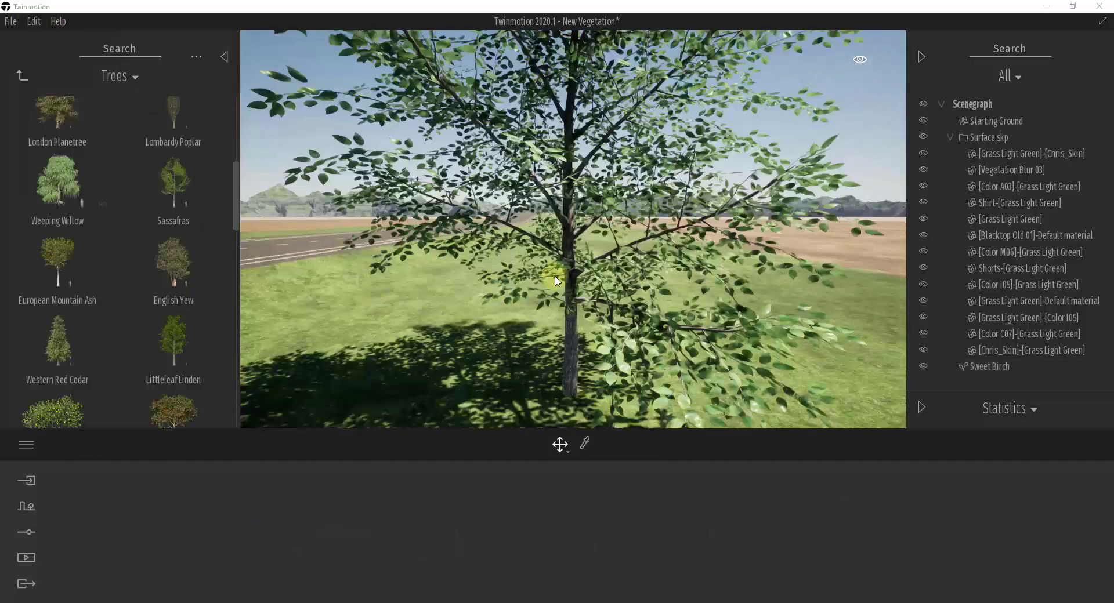
Examine the Sweet Birch's trunk, bark and inner branches at different distances, ending with a view of the whole tree.
{"action": "key", "text": "Up"}
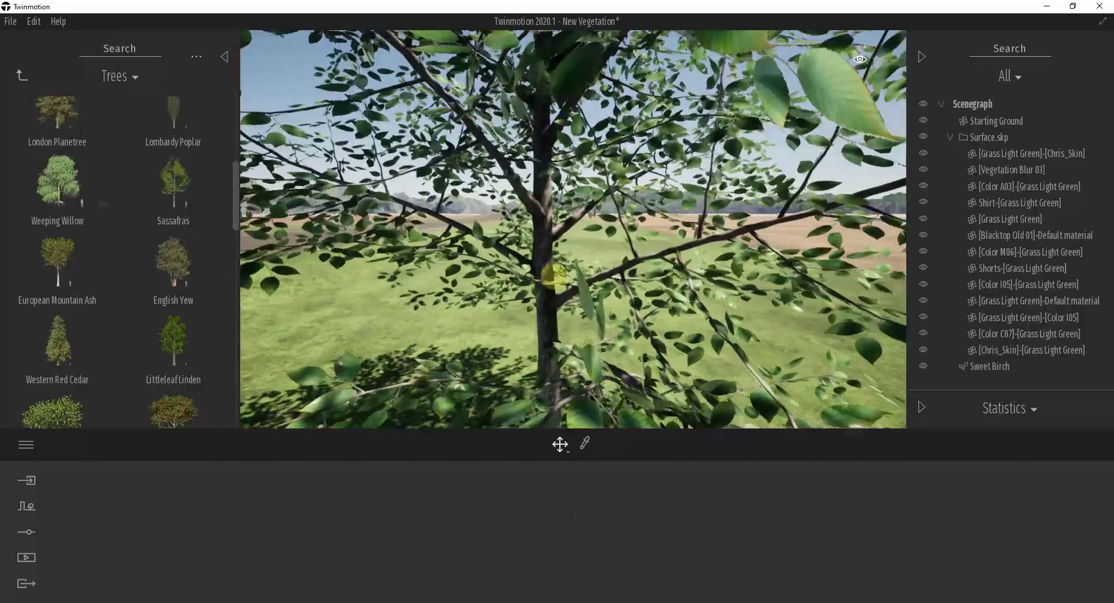
{"action": "key", "text": "w"}
{"action": "key", "text": "a"}
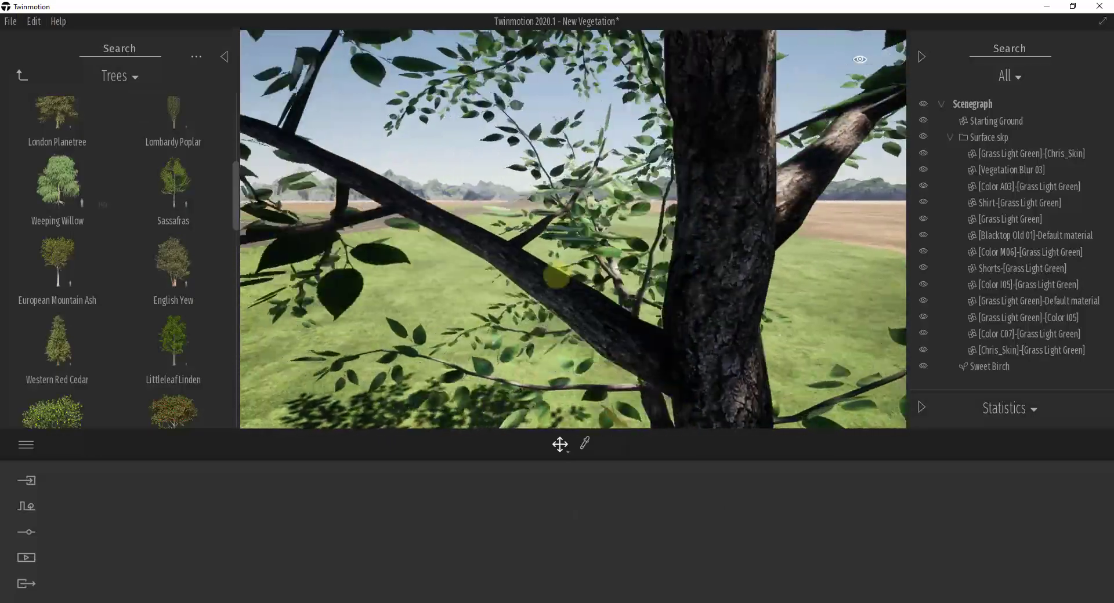
{"action": "key", "text": "s"}
{"action": "key", "text": "d"}
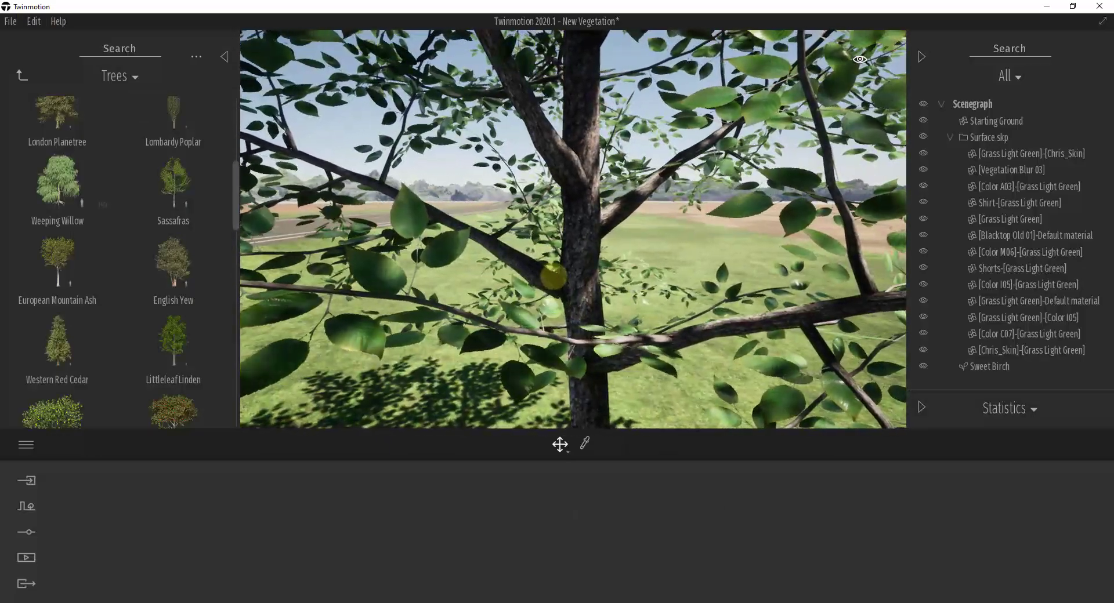
{"action": "key", "text": "Up"}
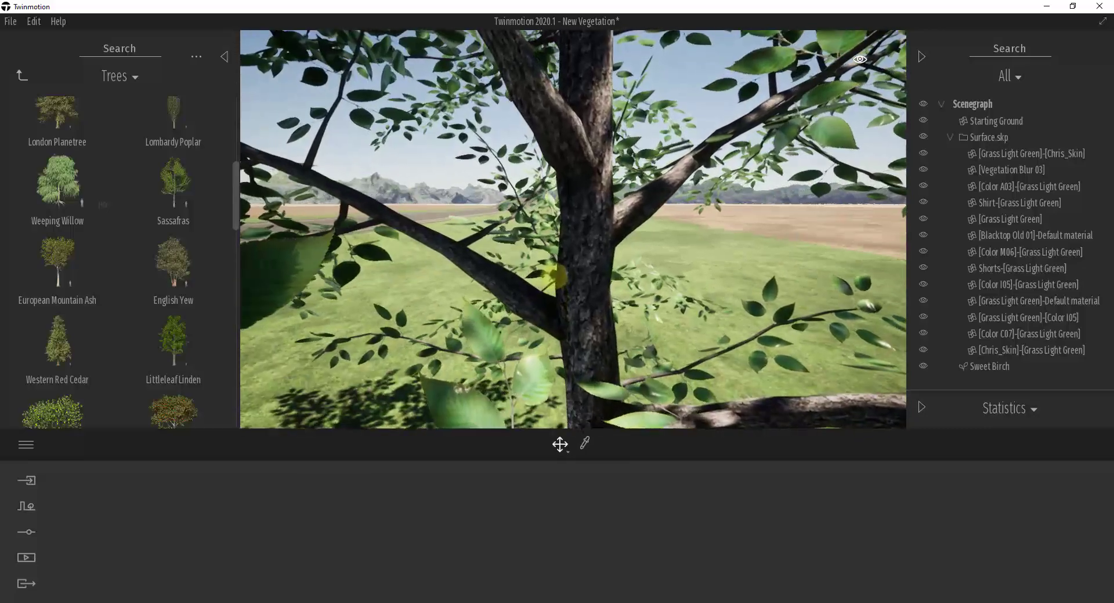
{"action": "key", "text": "Down"}
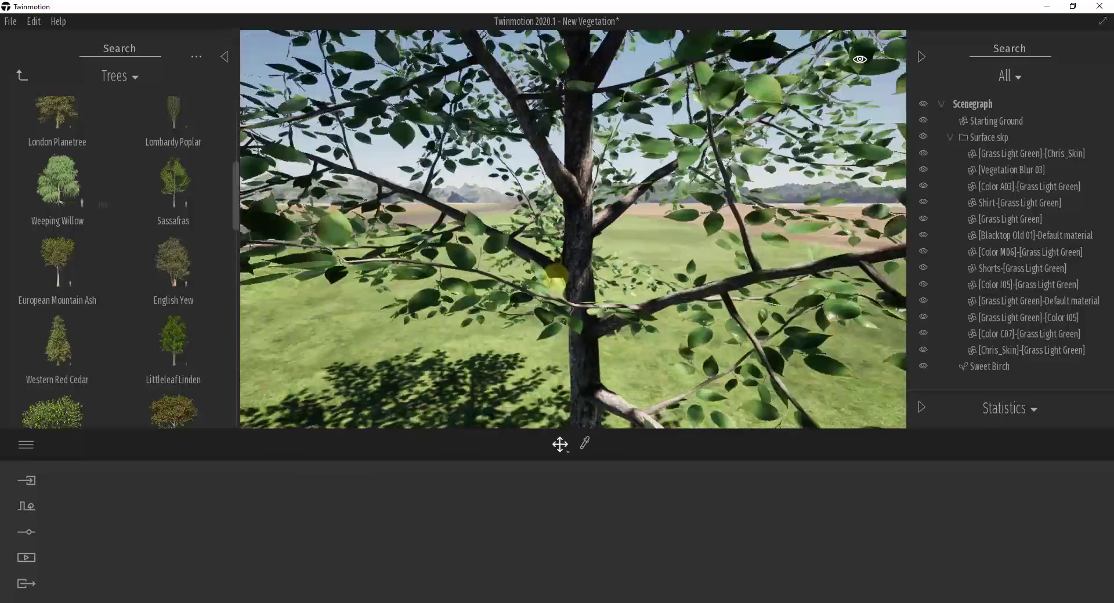
{"action": "key", "text": "Down"}
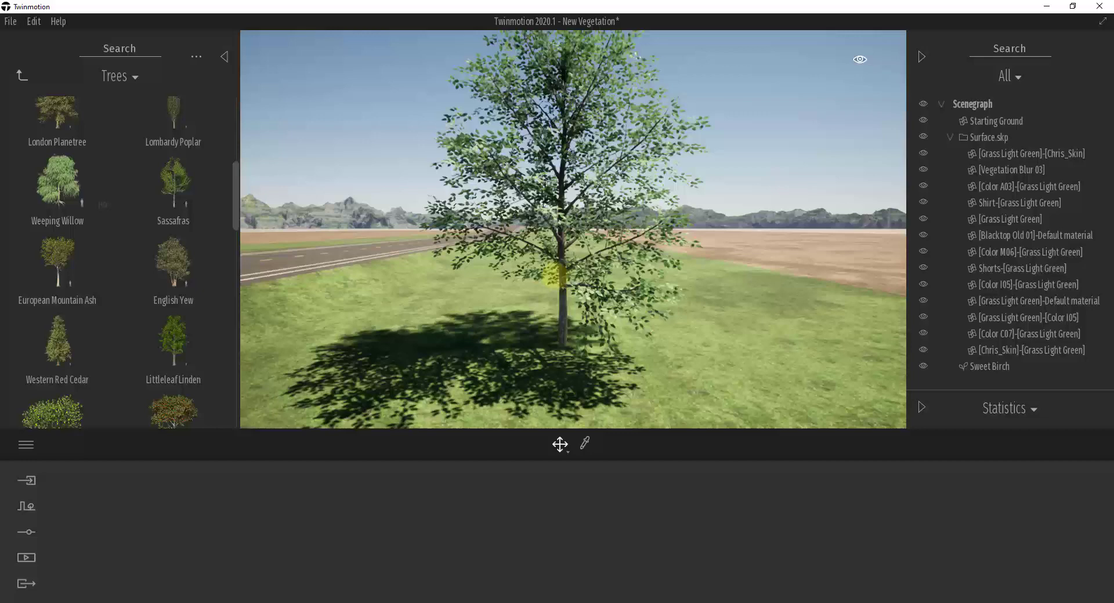
Select the Sweet Birch, set its age to 0% and inspect the young tree up close.
{"action": "left_click", "coordinate": [520, 301]}
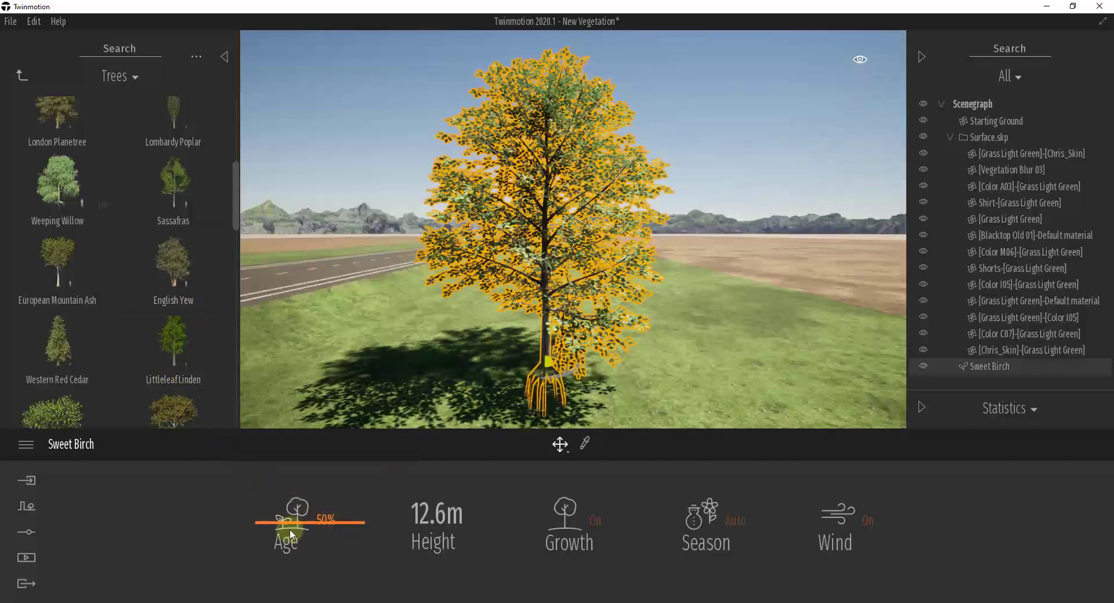
{"action": "left_click_drag", "start_coordinate": [279, 527], "coordinate": [281, 590]}
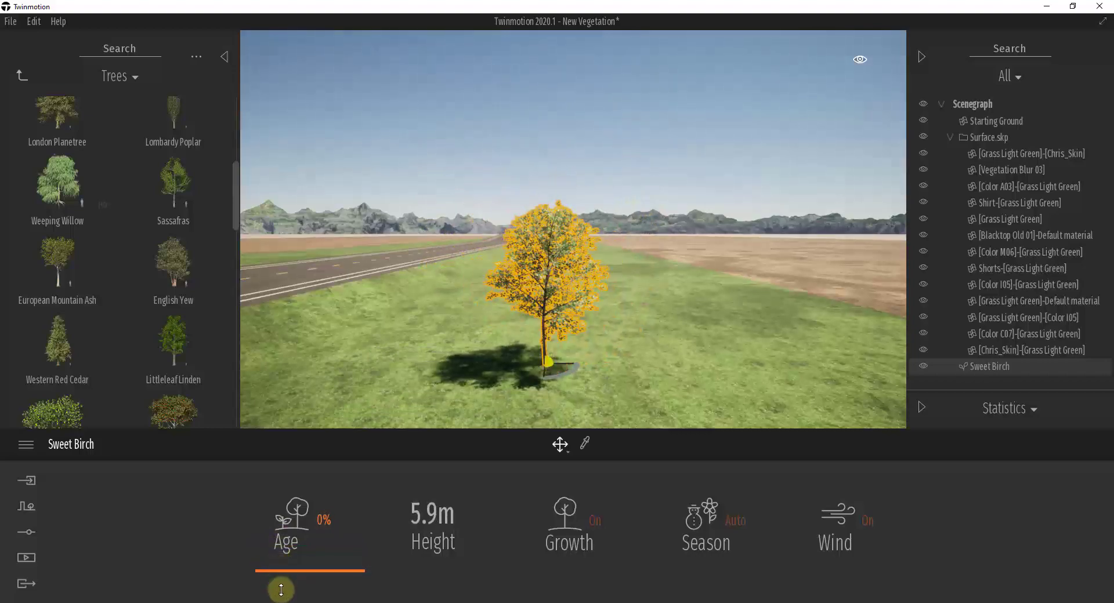
{"action": "key", "text": "w"}
{"action": "right_click_drag", "start_coordinate": [577, 283], "coordinate": [576, 286]}
{"action": "key", "text": "s"}
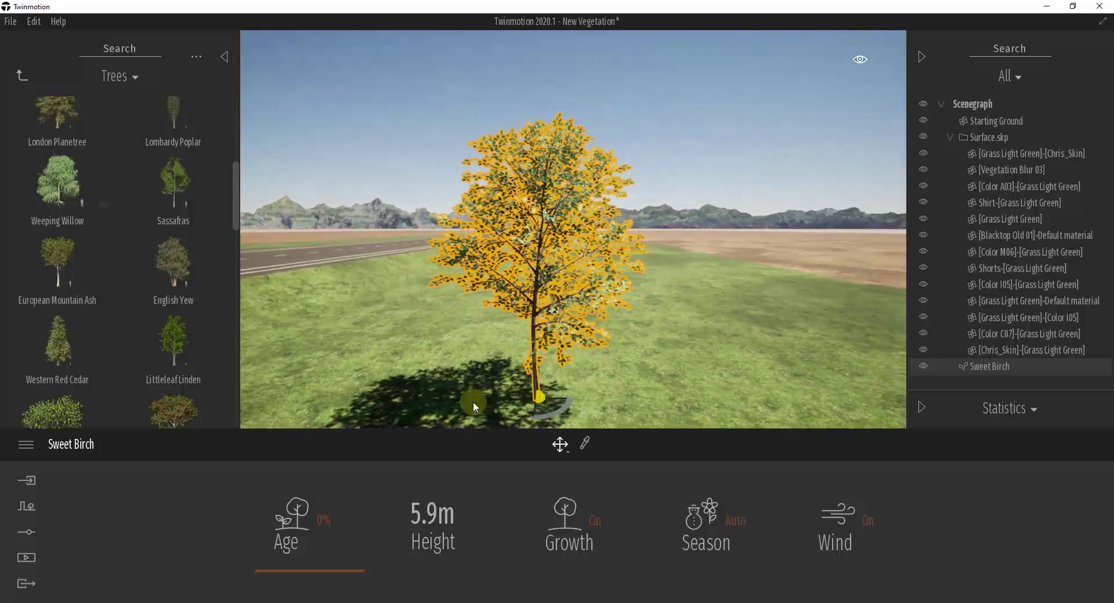
Try the Sweet Birch at an age of 100%, view the whole tree, and return the age to 0%.
{"action": "left_click_drag", "start_coordinate": [339, 535], "coordinate": [344, 468]}
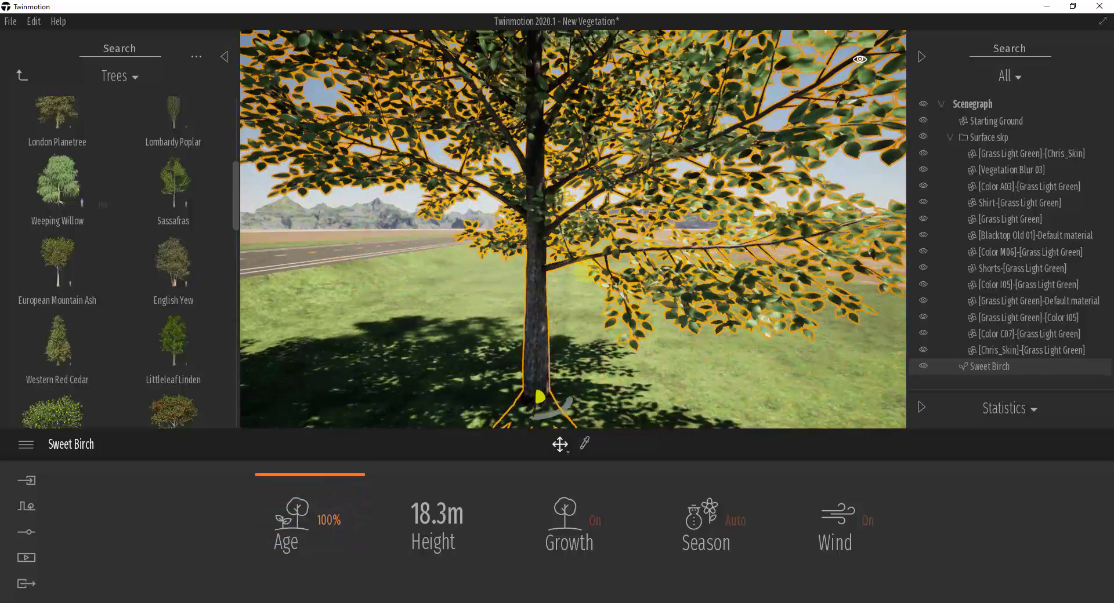
{"action": "scroll", "coordinate": [587, 271], "scroll_direction": "down", "scroll_amount": 5}
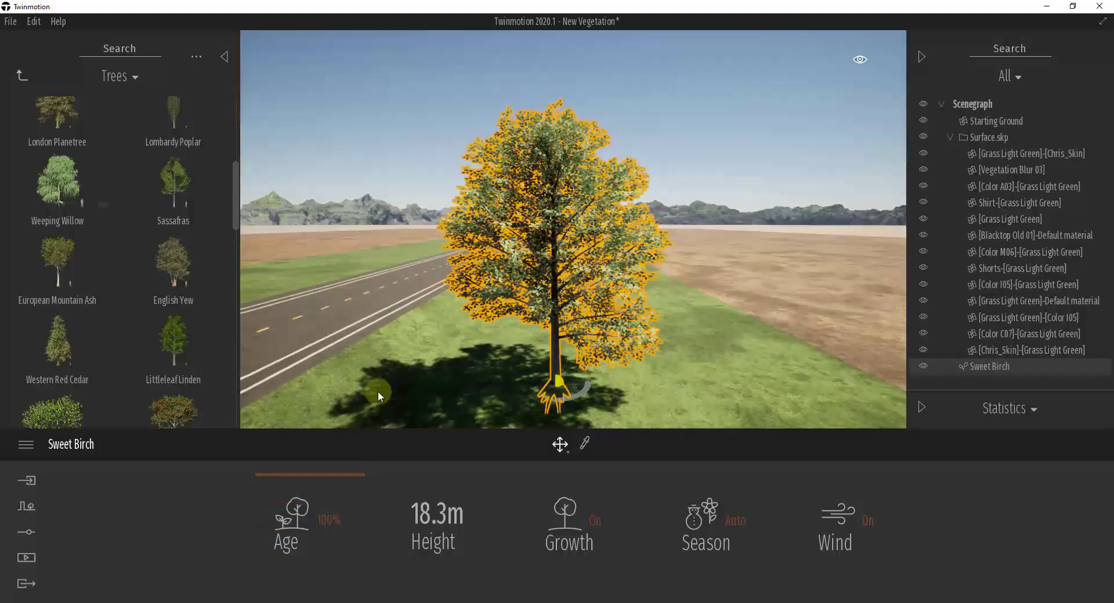
{"action": "left_click_drag", "start_coordinate": [336, 530], "coordinate": [330, 578]}
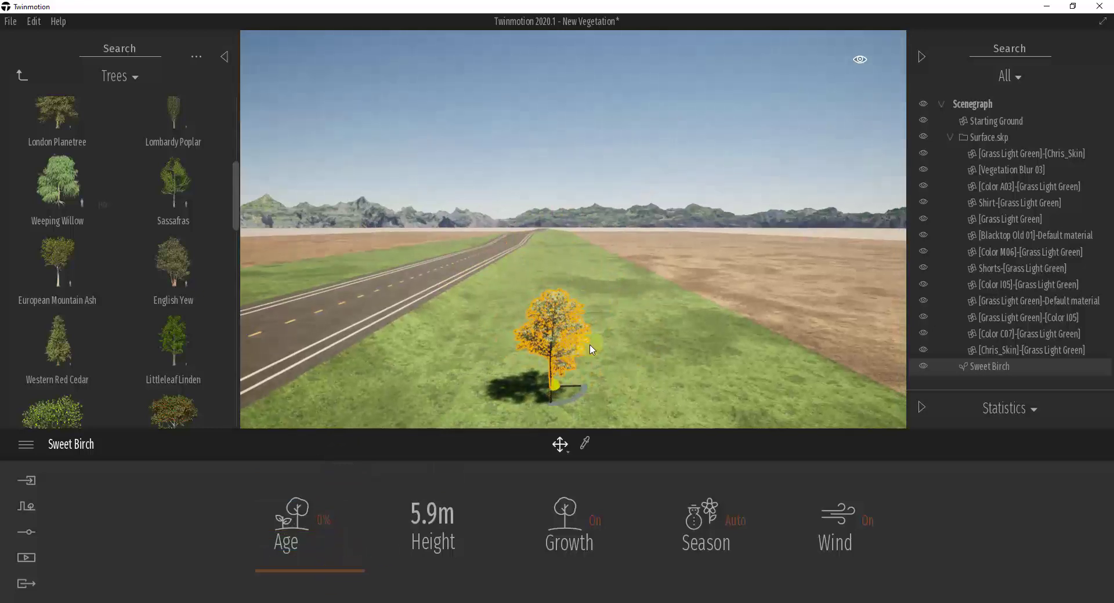
Create four instances of the Sweet Birch in a row across the grass, with a spacing of 3.94 m.
{"action": "middle_click_drag", "start_coordinate": [614, 342], "coordinate": [551, 346]}
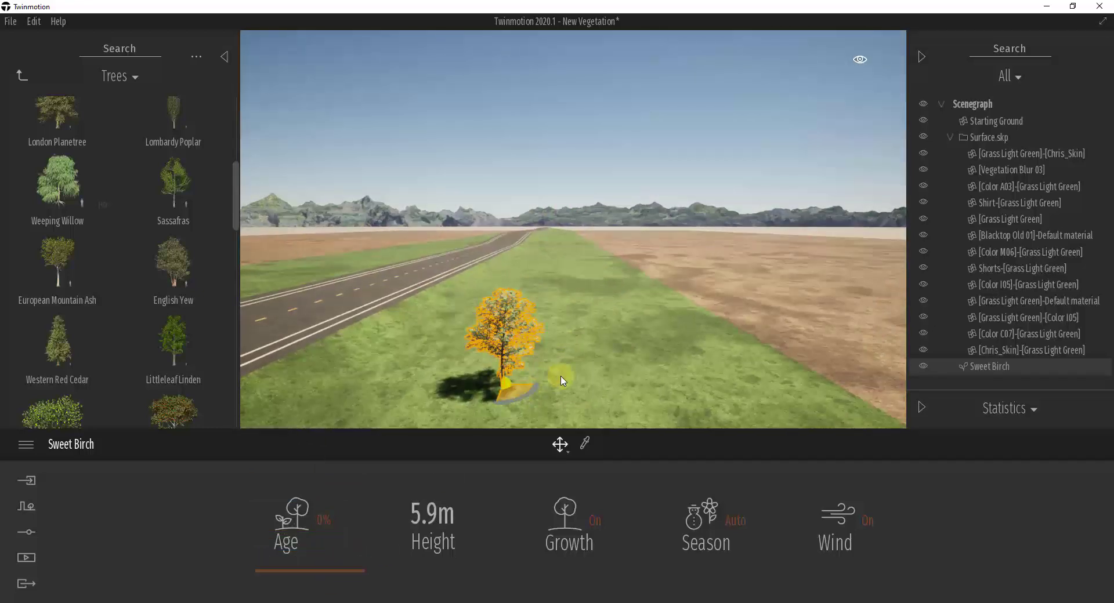
{"action": "left_click_drag", "start_coordinate": [514, 391], "coordinate": [573, 377], "text": "shift"}
{"action": "left_click", "coordinate": [593, 383]}
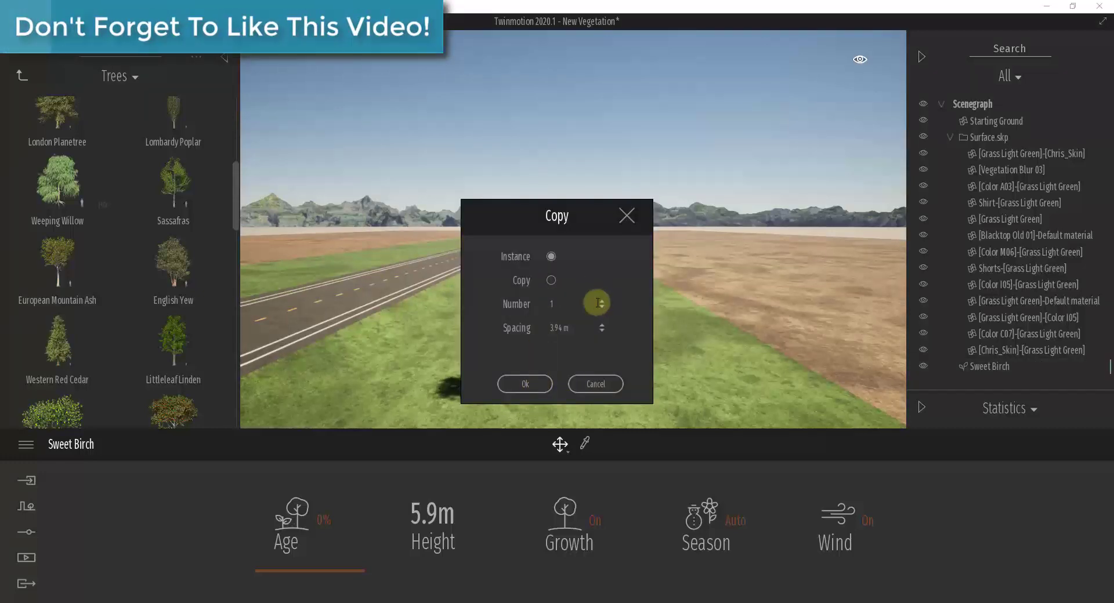
{"action": "left_click", "coordinate": [602, 302]}
{"action": "left_click", "coordinate": [602, 302]}
{"action": "left_click", "coordinate": [524, 383]}
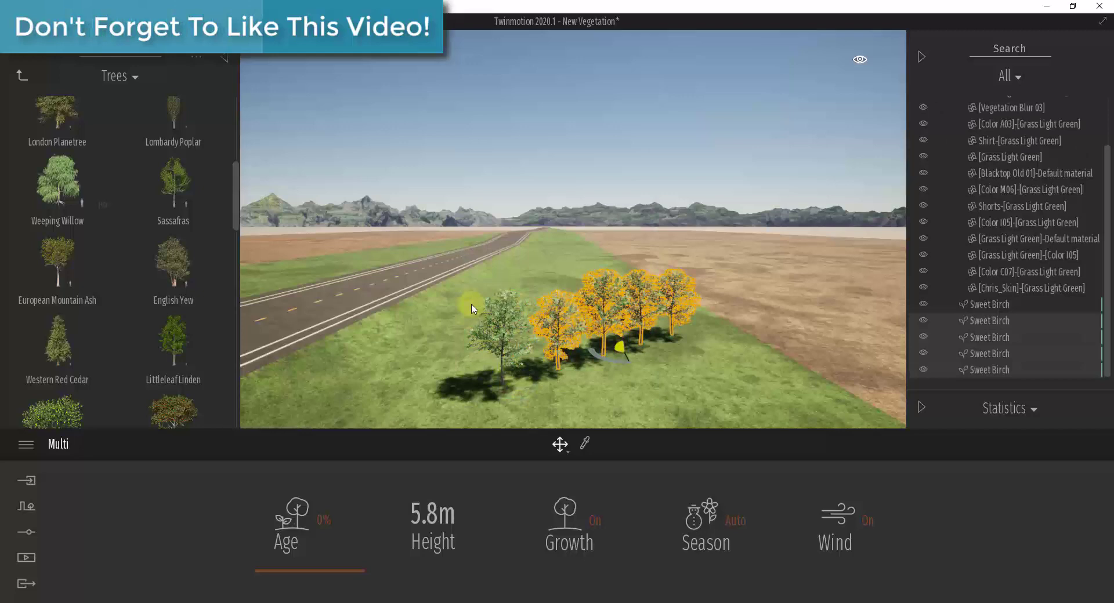
Select all five Sweet Birches in the row and set their age to 30%.
{"action": "left_click", "coordinate": [503, 317]}
{"action": "left_click", "coordinate": [556, 313], "text": "ctrl"}
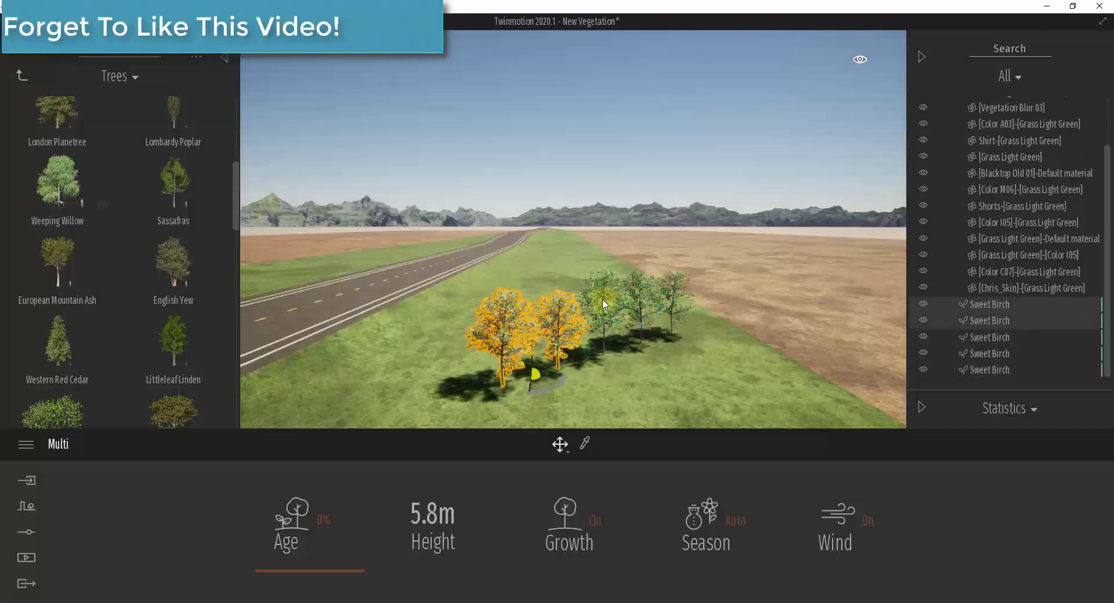
{"action": "left_click", "coordinate": [603, 293], "text": "ctrl"}
{"action": "left_click", "coordinate": [668, 300], "text": "ctrl"}
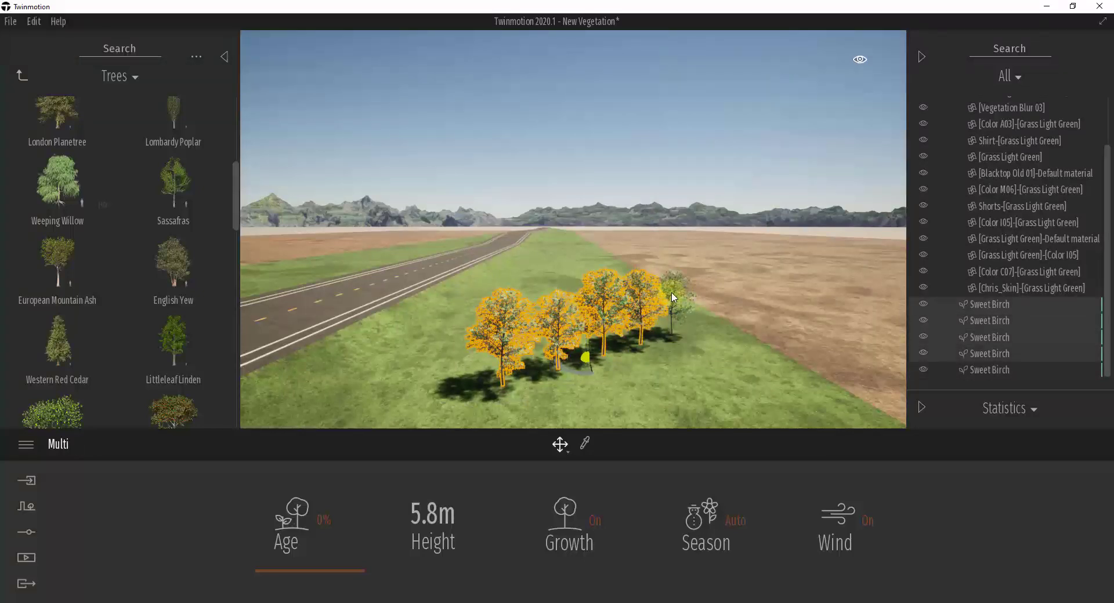
{"action": "left_click", "coordinate": [673, 328], "text": "ctrl"}
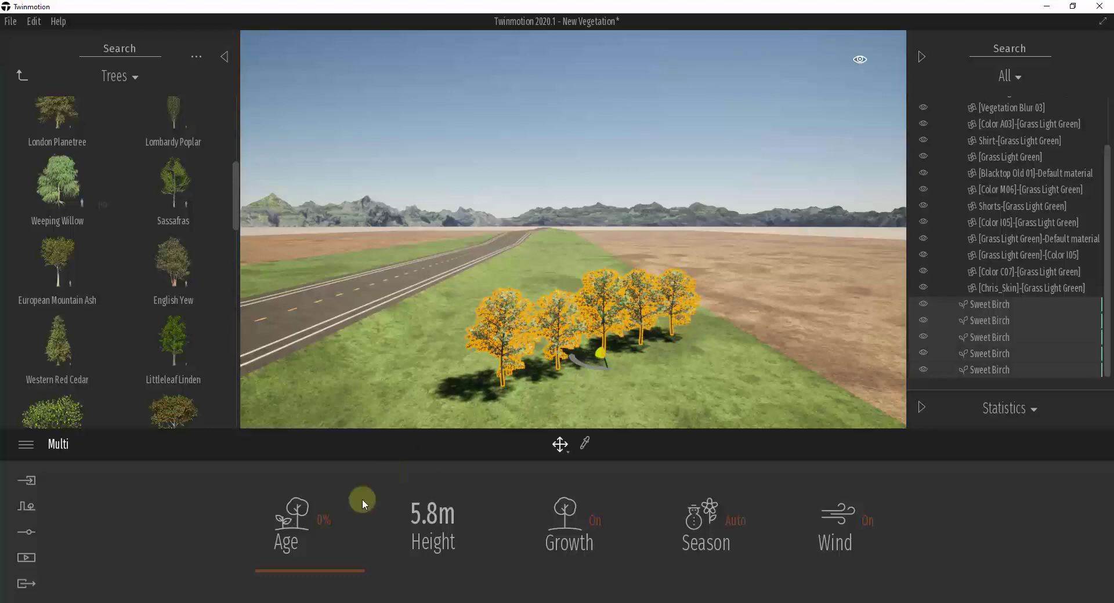
{"action": "left_click_drag", "start_coordinate": [305, 569], "coordinate": [351, 538]}
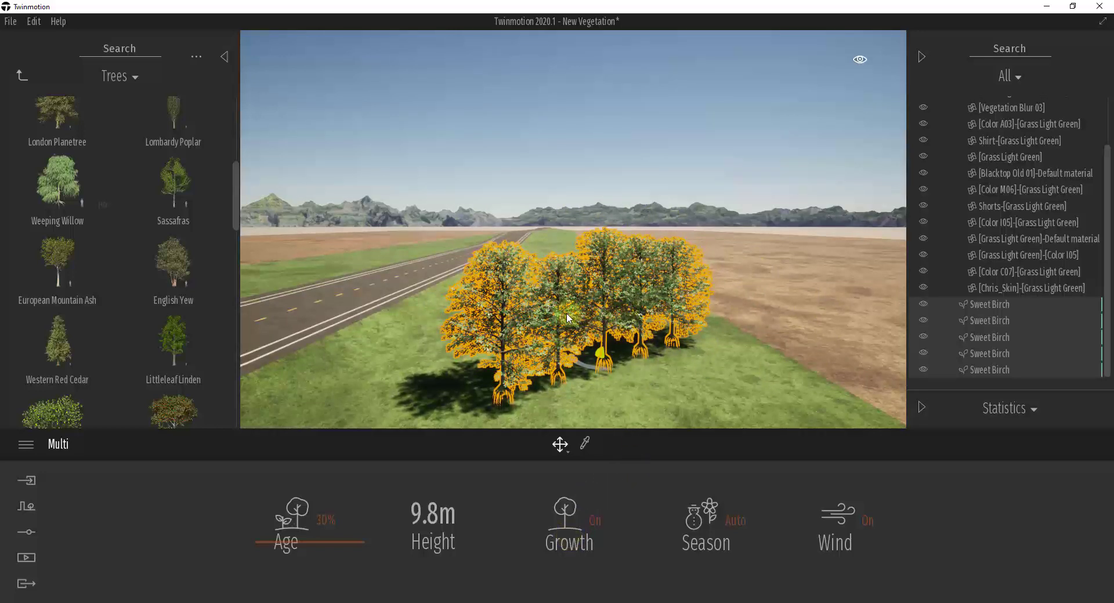
Place a Weeping Willow from the Trees library on the grass in front of the birch row, near the dirt field.
{"action": "right_click_drag", "start_coordinate": [593, 340], "coordinate": [594, 344]}
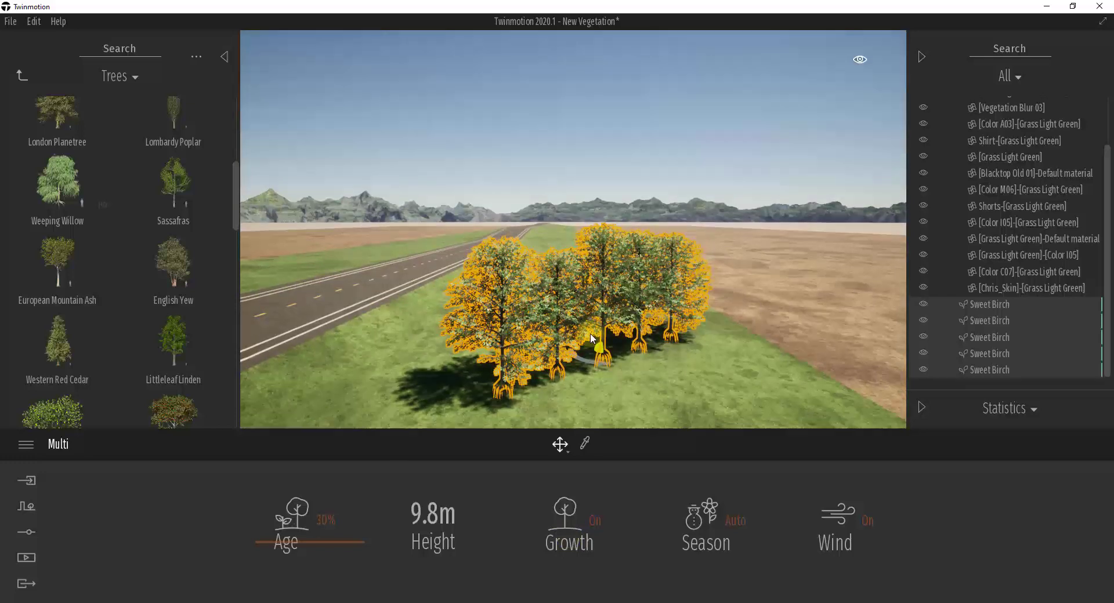
{"action": "right_click_drag", "start_coordinate": [686, 267], "coordinate": [690, 294]}
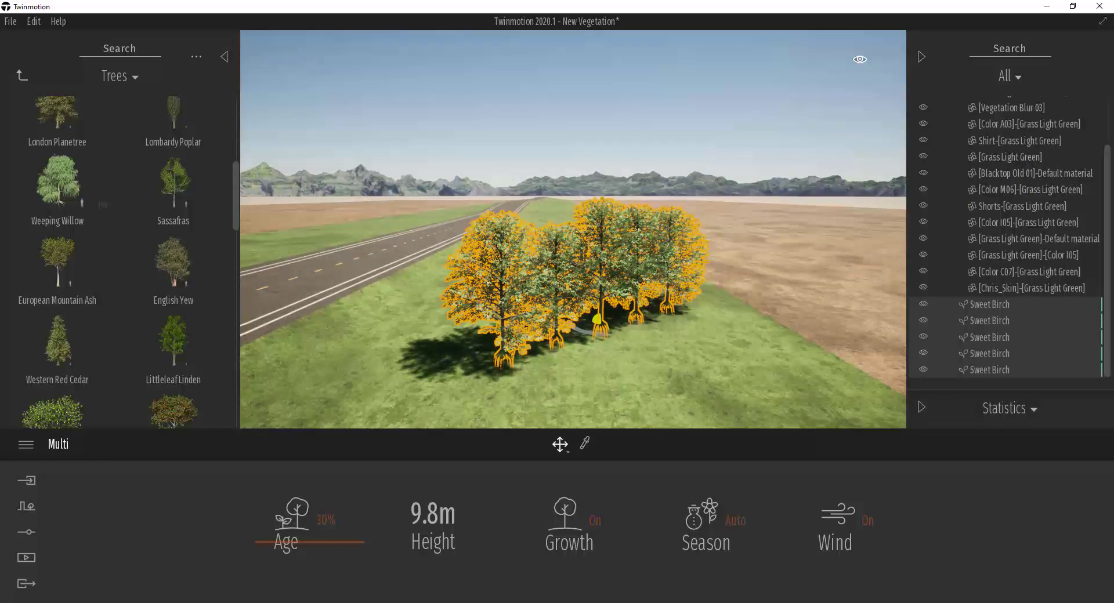
{"action": "mouse_move", "coordinate": [236, 203]}
{"action": "left_mouse_down"}
{"action": "mouse_move", "coordinate": [220, 278]}
{"action": "mouse_move", "coordinate": [236, 406]}
{"action": "mouse_move", "coordinate": [225, 192]}
{"action": "left_mouse_up"}
{"action": "mouse_move", "coordinate": [58, 269]}
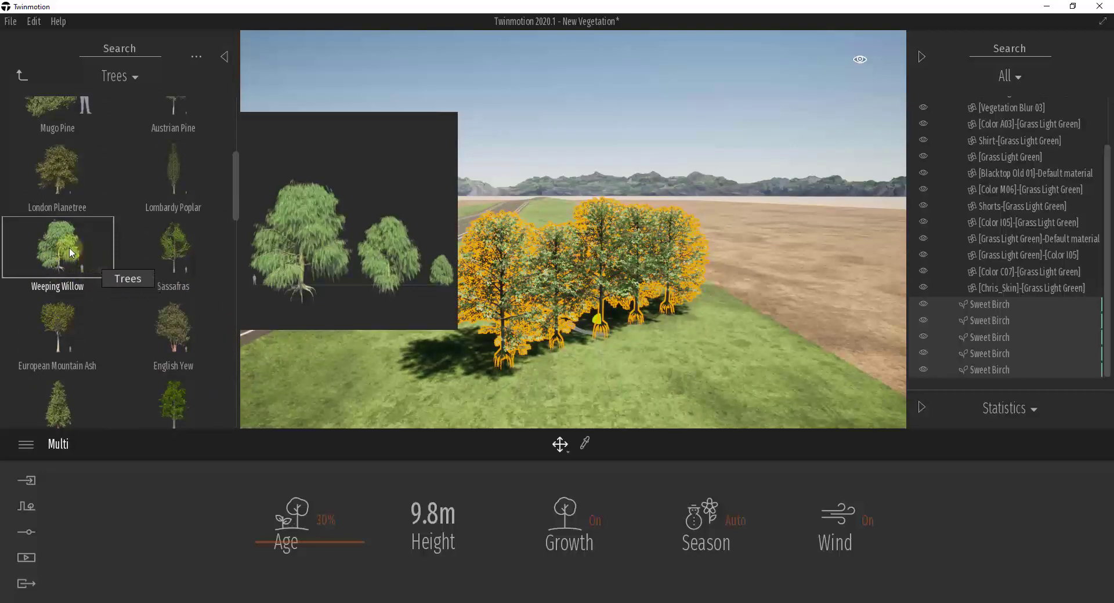
{"action": "left_click_drag", "start_coordinate": [103, 272], "coordinate": [739, 392]}
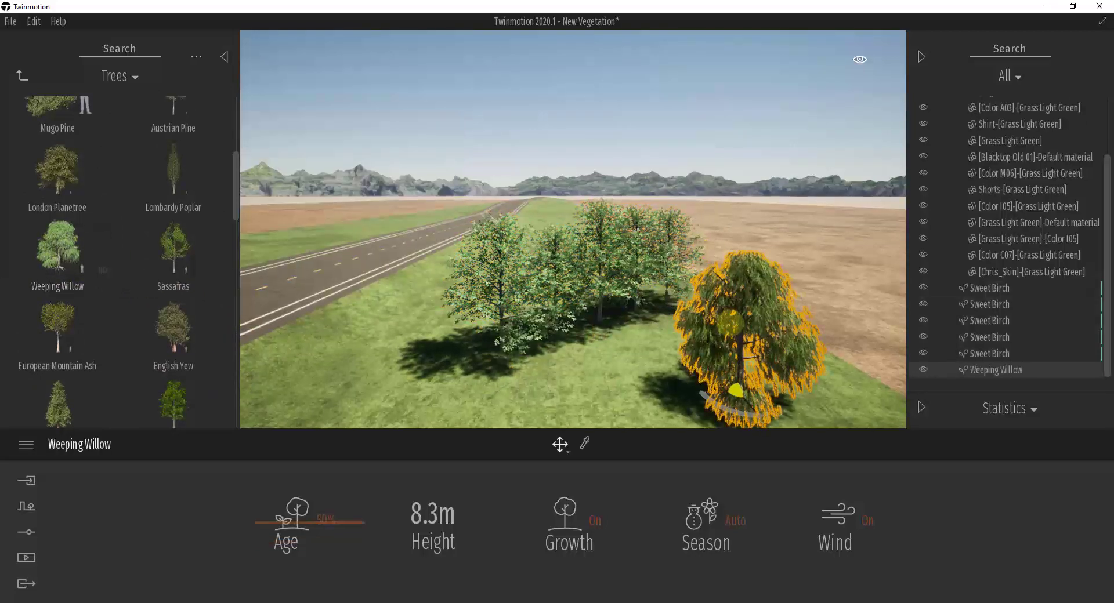
Inspect the Weeping Willow's foliage up close, then set the tree's age to 83%.
{"action": "right_click_drag", "start_coordinate": [739, 392], "coordinate": [727, 322]}
{"action": "key", "text": "w"}
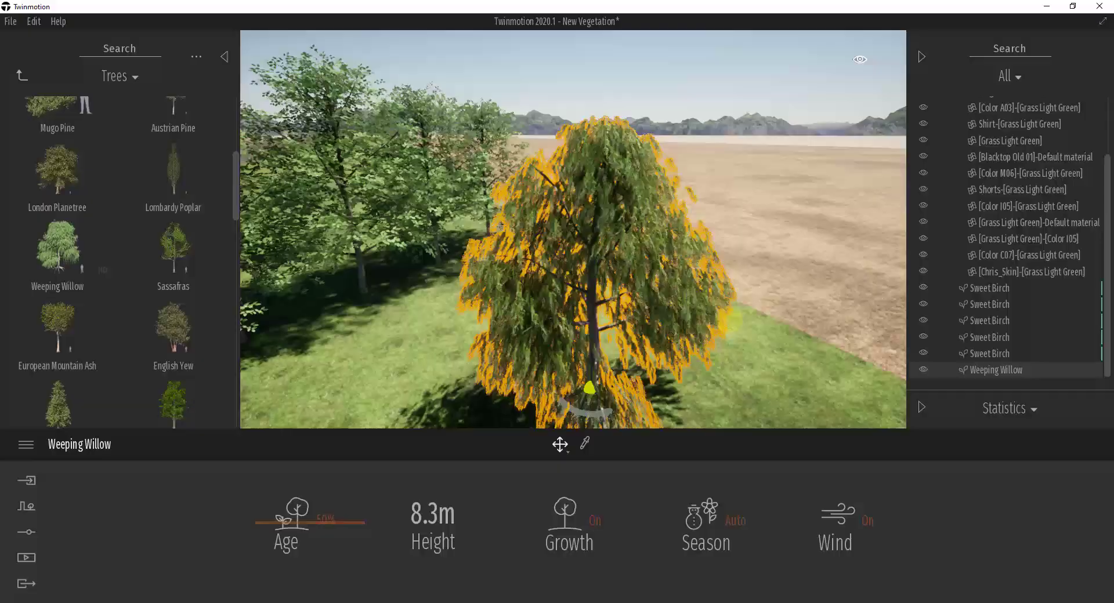
{"action": "scroll", "coordinate": [725, 320], "scroll_direction": "down", "scroll_amount": 5}
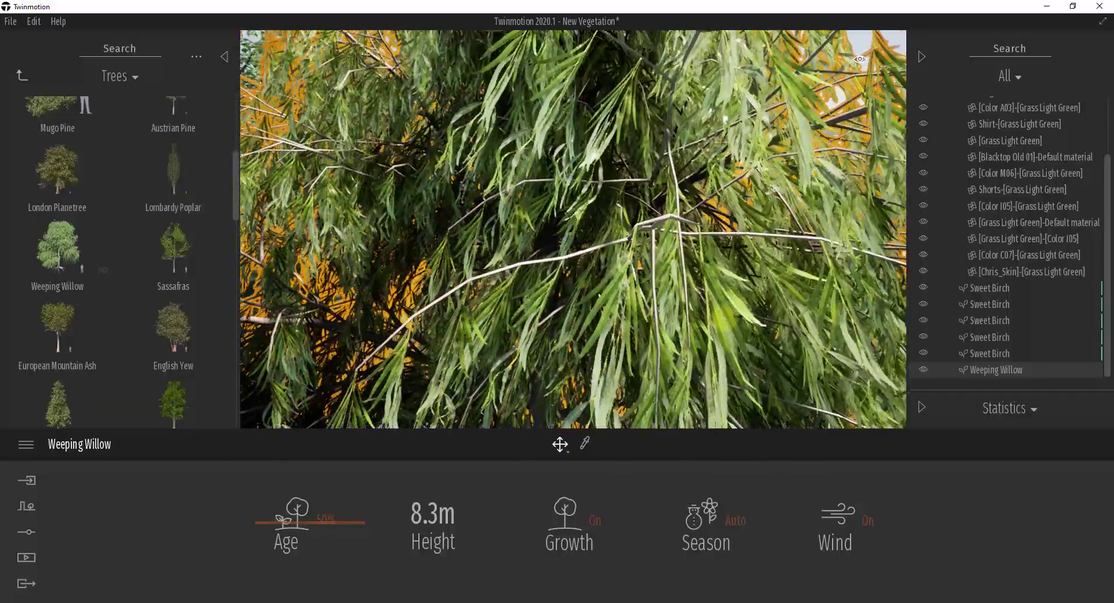
{"action": "scroll", "coordinate": [727, 321], "scroll_direction": "down", "scroll_amount": 10}
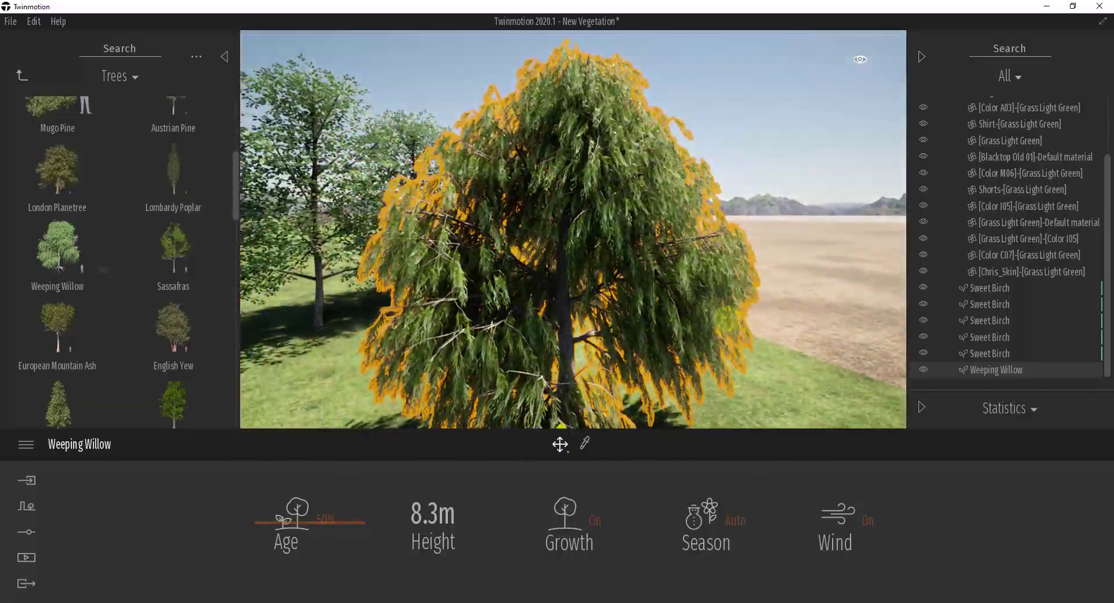
{"action": "middle_click_drag", "start_coordinate": [596, 355], "coordinate": [571, 356]}
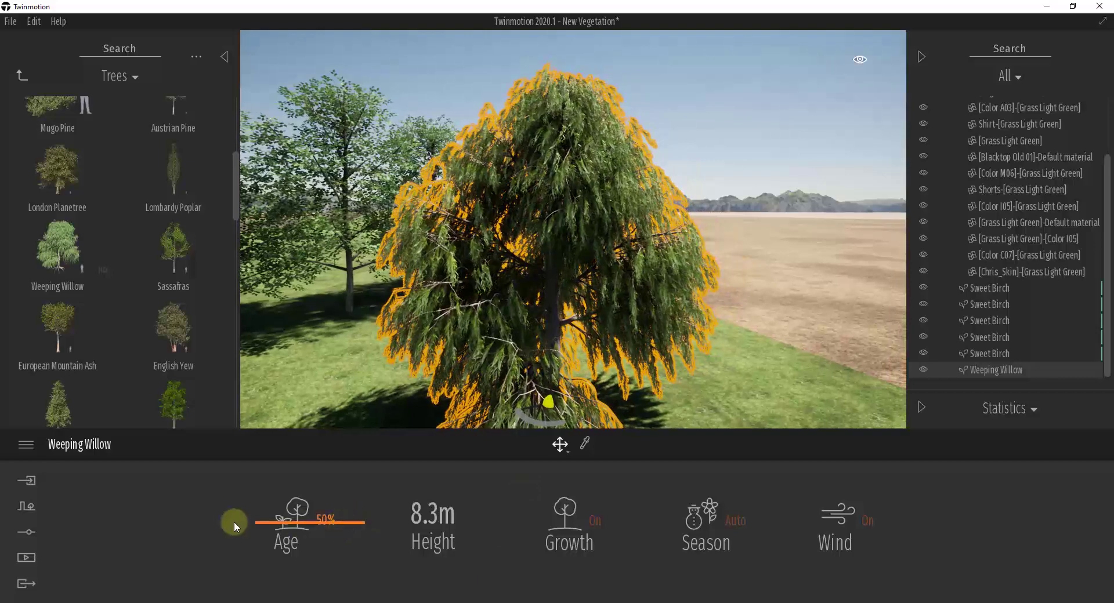
{"action": "left_click_drag", "start_coordinate": [268, 524], "coordinate": [268, 491]}
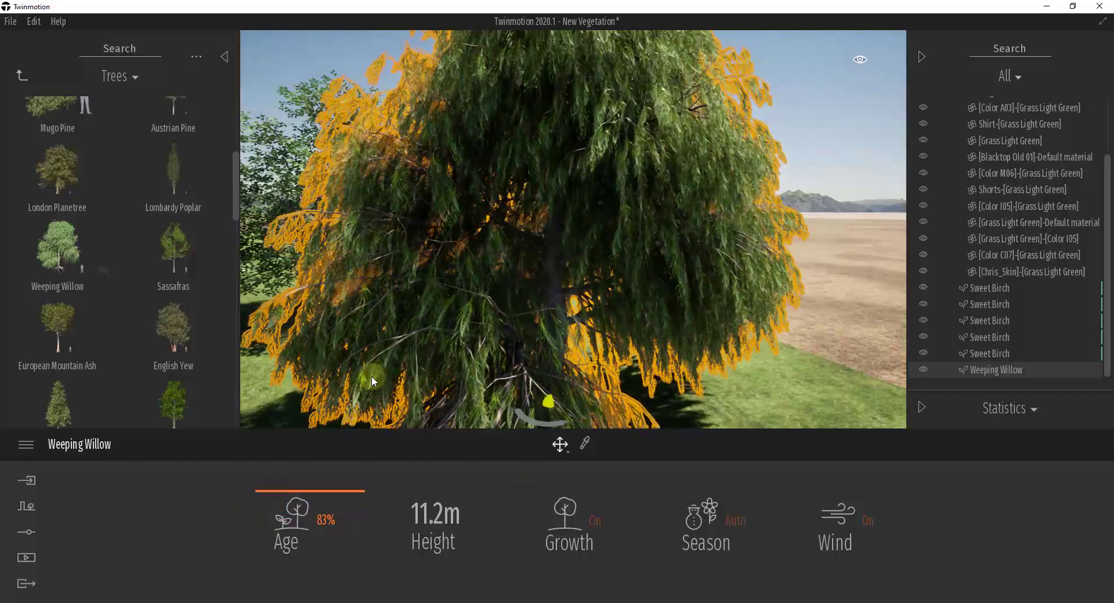
{"action": "scroll", "coordinate": [490, 271], "scroll_direction": "down", "scroll_amount": 8}
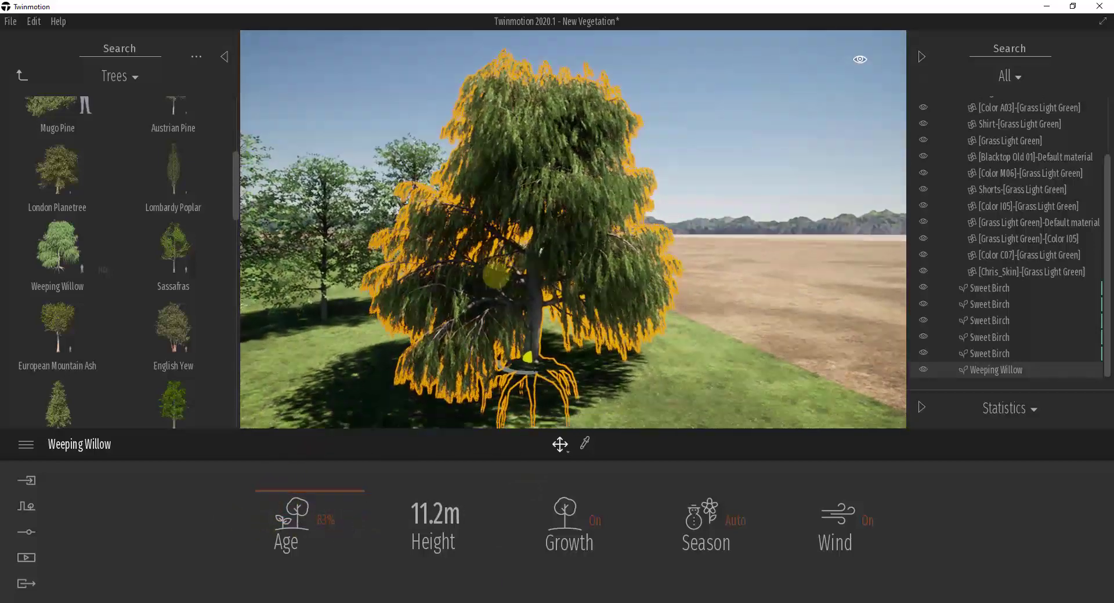
Examine the aged Weeping Willow's trunk, branches and hanging leaves from near and far.
{"action": "mouse_move", "coordinate": [30, 268]}
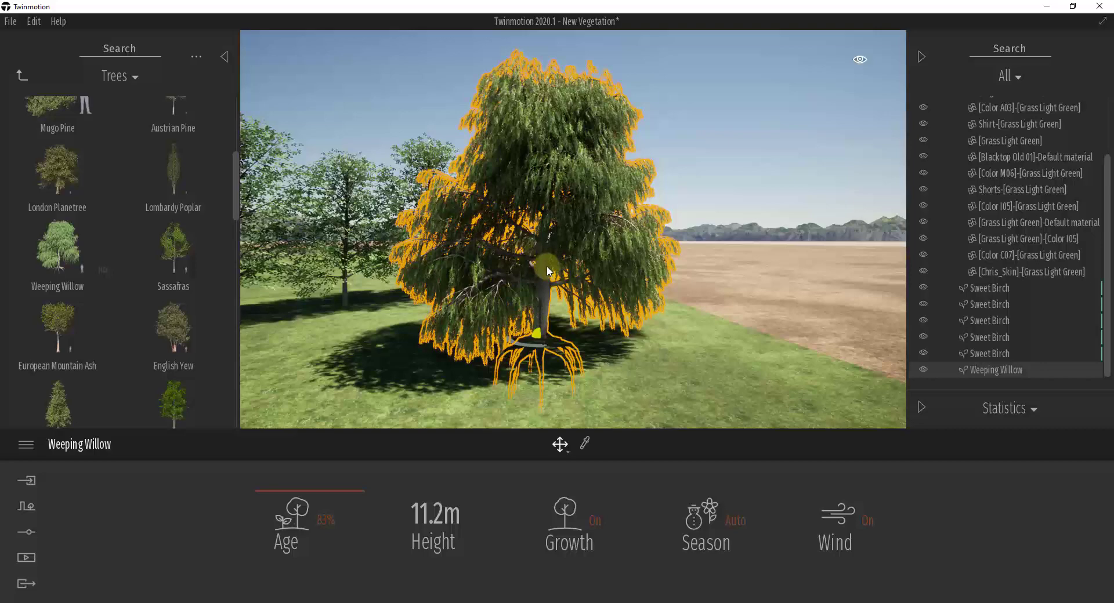
{"action": "scroll", "coordinate": [548, 271], "scroll_direction": "up", "scroll_amount": 3}
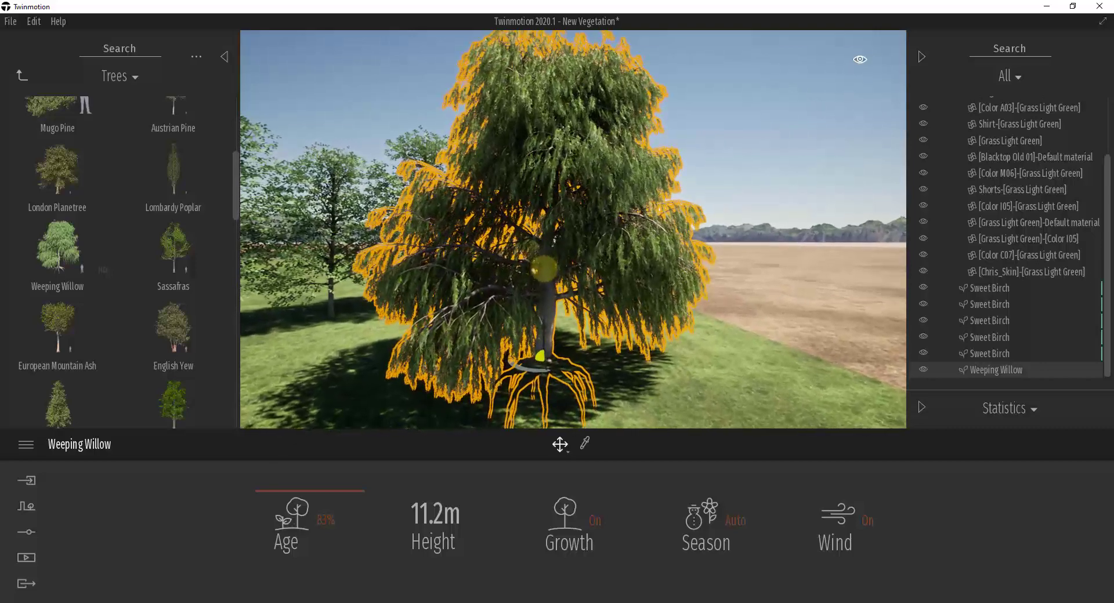
{"action": "scroll", "coordinate": [543, 269], "scroll_direction": "down", "scroll_amount": 2}
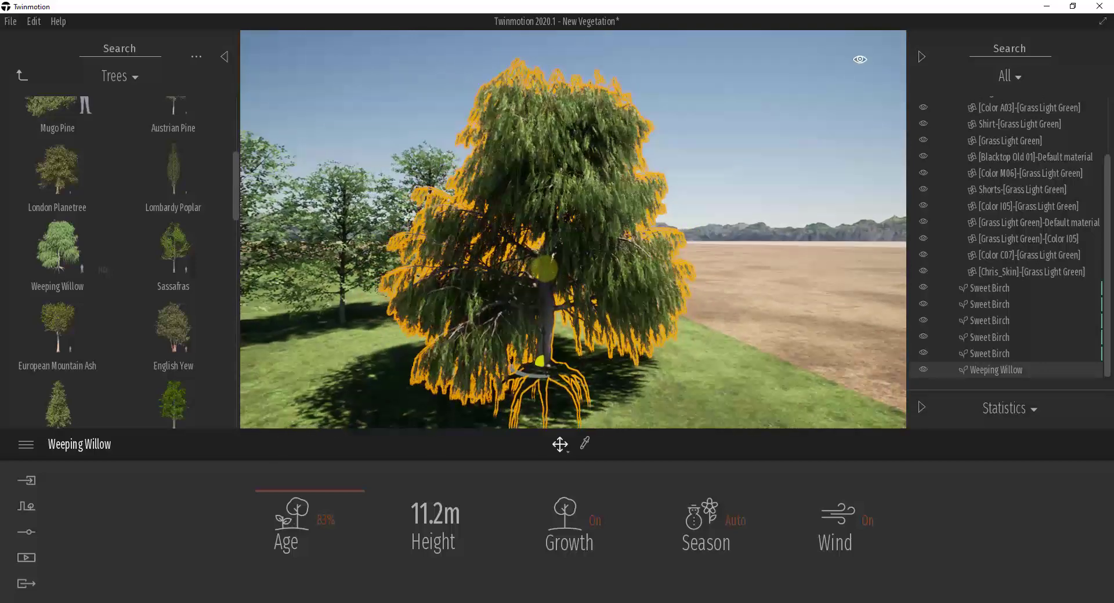
{"action": "scroll", "coordinate": [543, 269], "scroll_direction": "up", "scroll_amount": 5}
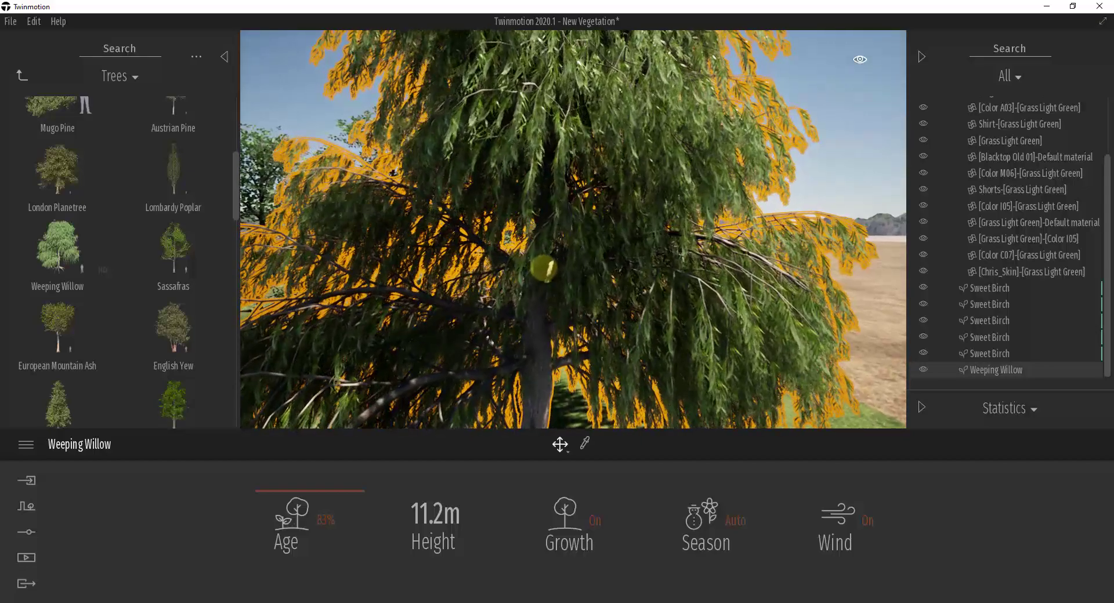
{"action": "scroll", "coordinate": [544, 269], "scroll_direction": "up", "scroll_amount": 4}
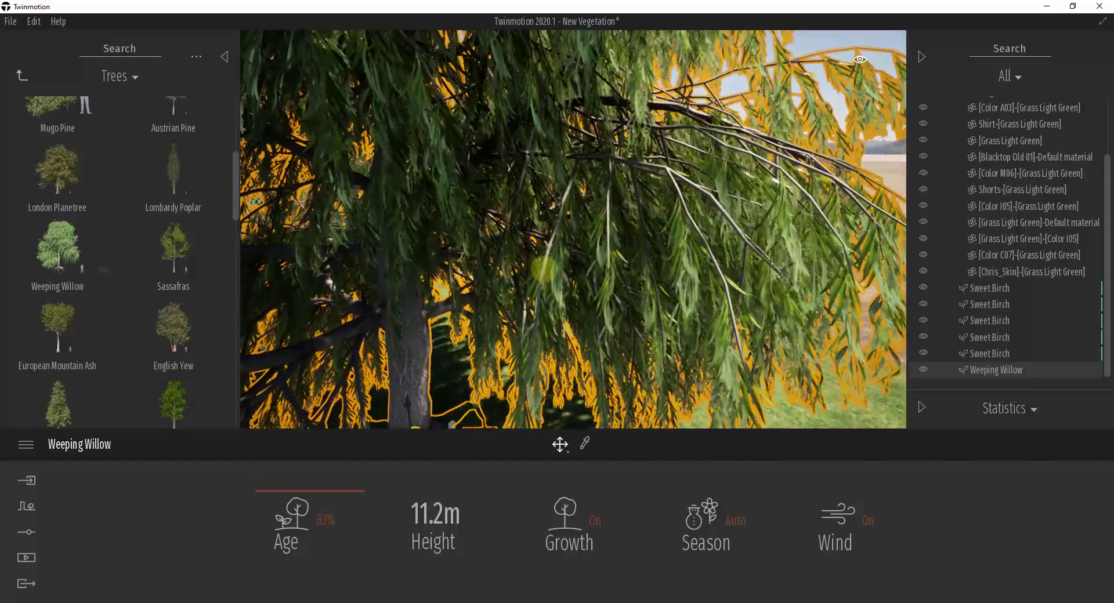
{"action": "scroll", "coordinate": [542, 267], "scroll_direction": "down", "scroll_amount": 6}
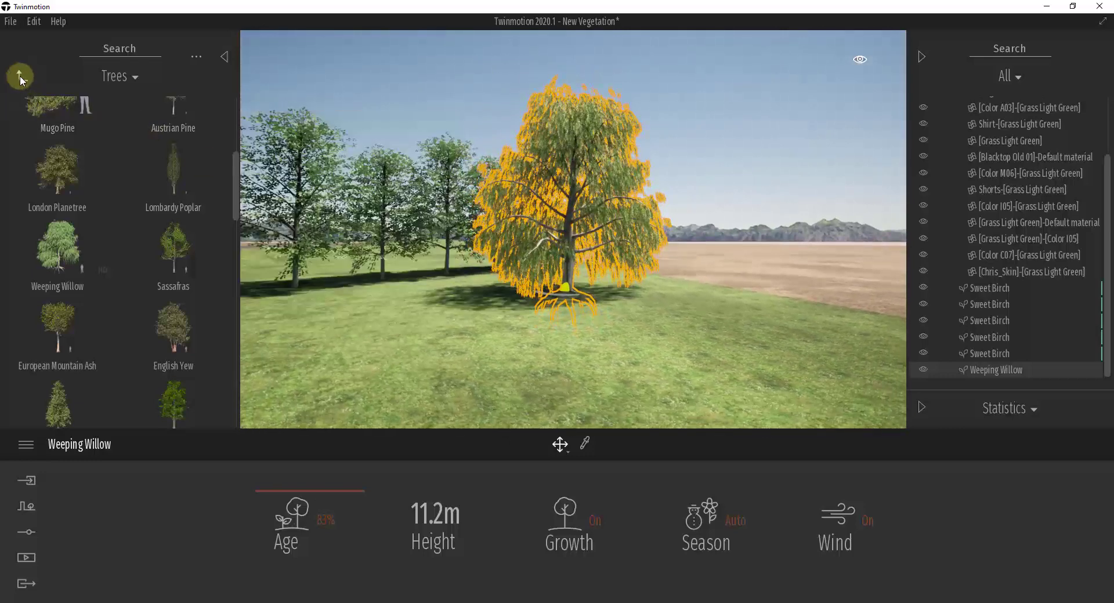
Place a Colocasia caladium 2 from the Bushes library on the grass in front of the Weeping Willow.
{"action": "left_click", "coordinate": [21, 75]}
{"action": "left_click", "coordinate": [52, 220]}
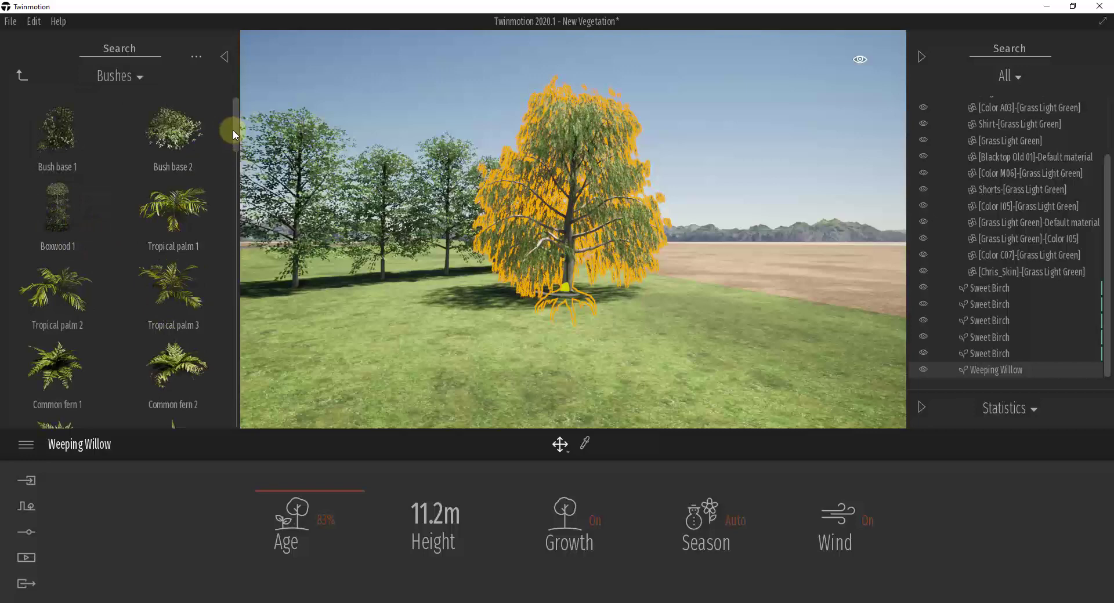
{"action": "left_click_drag", "start_coordinate": [238, 135], "coordinate": [232, 234]}
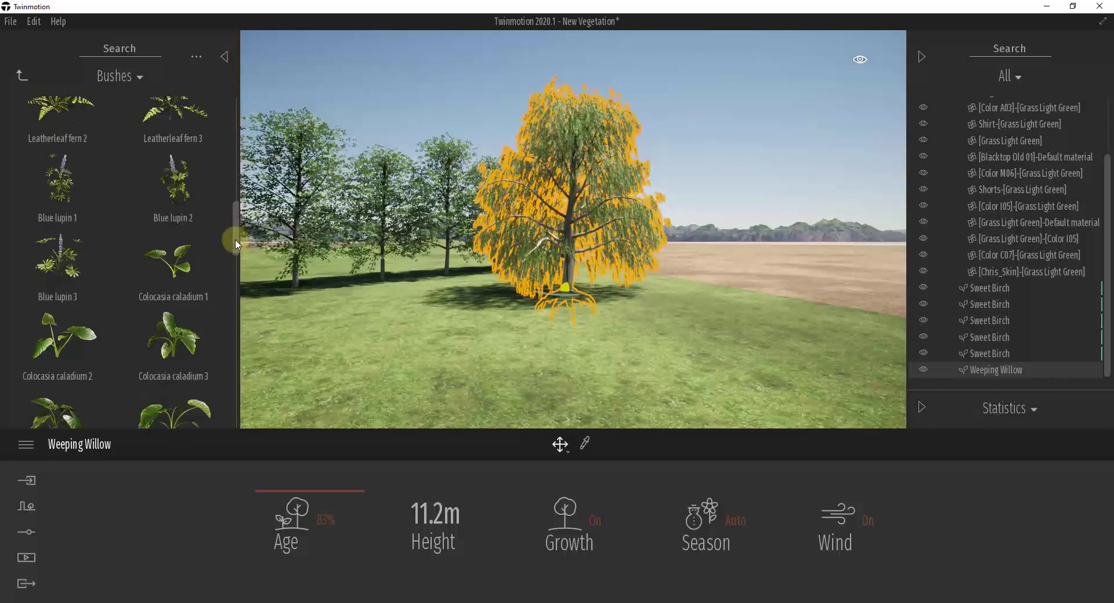
{"action": "left_click_drag", "start_coordinate": [88, 265], "coordinate": [471, 378]}
{"action": "left_click_drag", "start_coordinate": [580, 390], "coordinate": [582, 392]}
{"action": "key", "text": "w"}
{"action": "right_click_drag", "start_coordinate": [604, 358], "coordinate": [611, 357]}
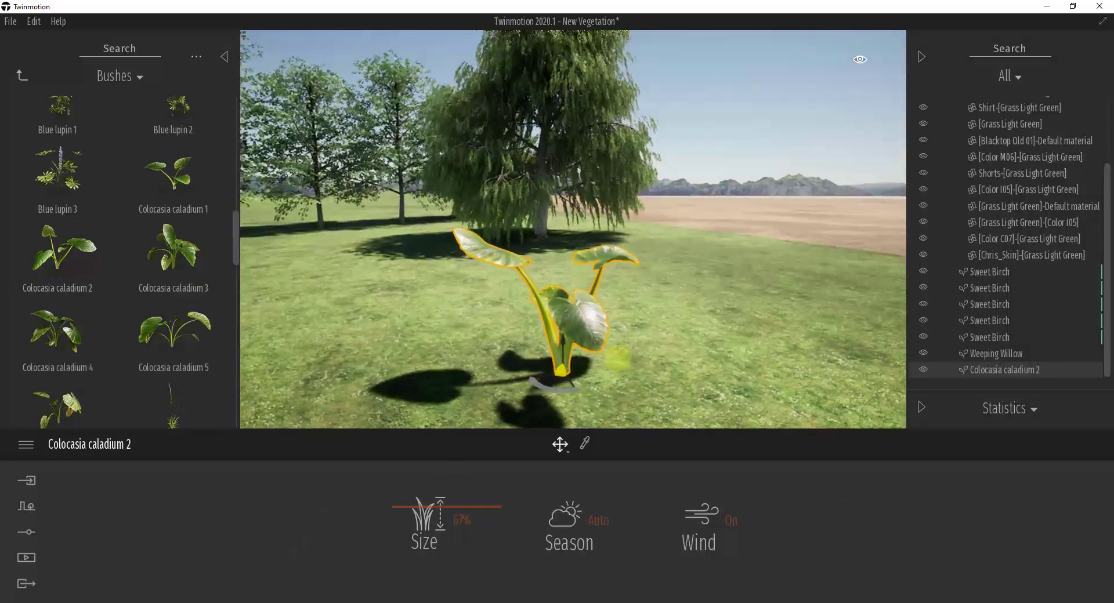
{"action": "scroll", "coordinate": [617, 358], "scroll_direction": "up", "scroll_amount": 3}
{"action": "right_click_drag", "start_coordinate": [617, 358], "coordinate": [590, 336]}
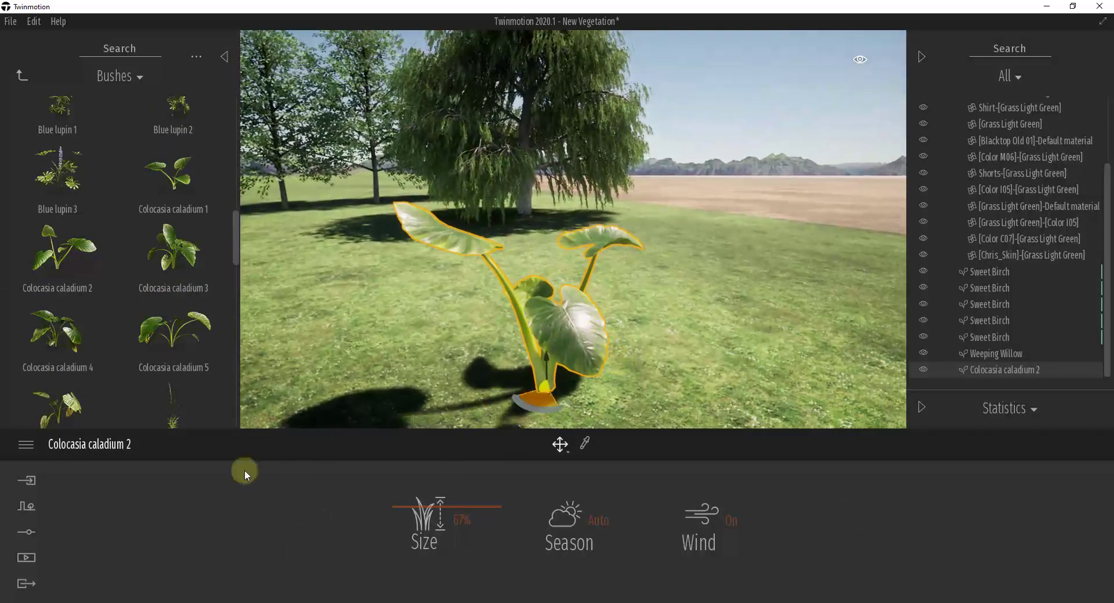
Change the sun direction on the plants by setting the location's north offset to 162°.
{"action": "left_click", "coordinate": [27, 532]}
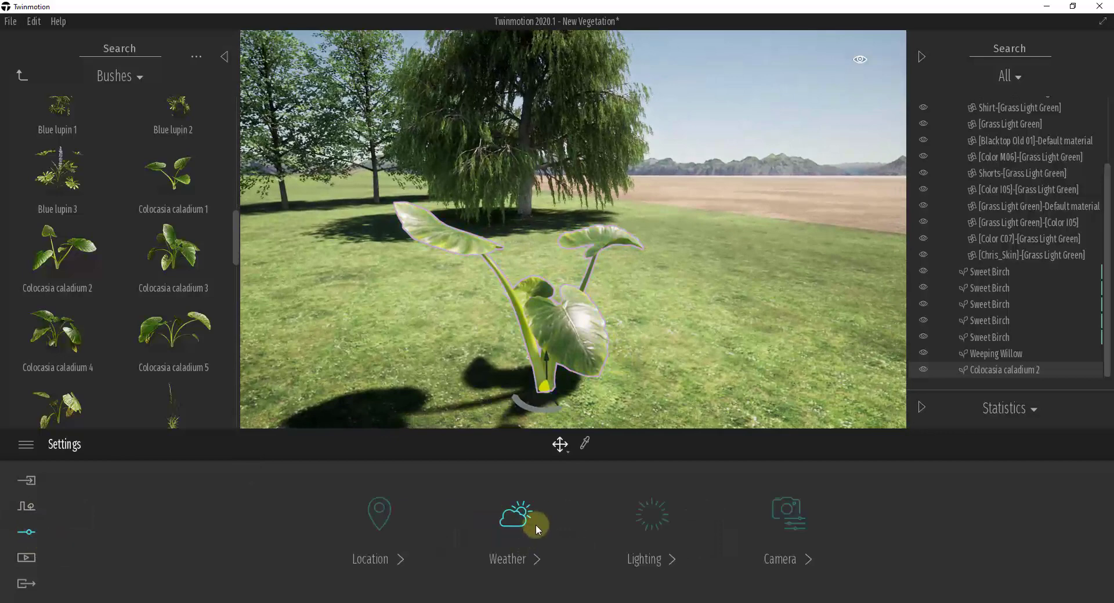
{"action": "left_click", "coordinate": [645, 520]}
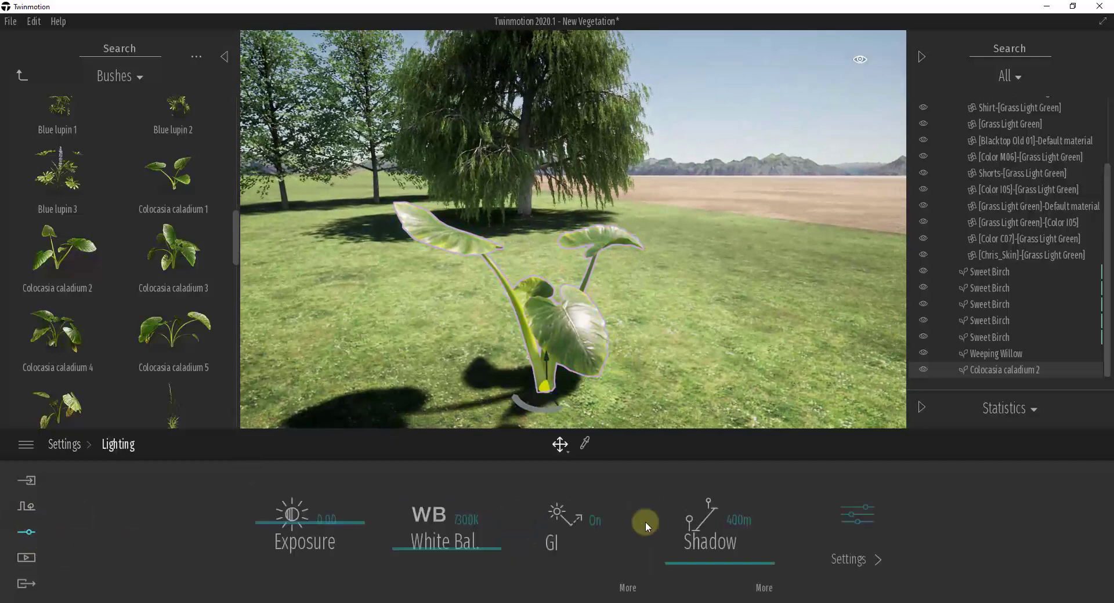
{"action": "left_click", "coordinate": [23, 534]}
{"action": "left_click", "coordinate": [398, 534]}
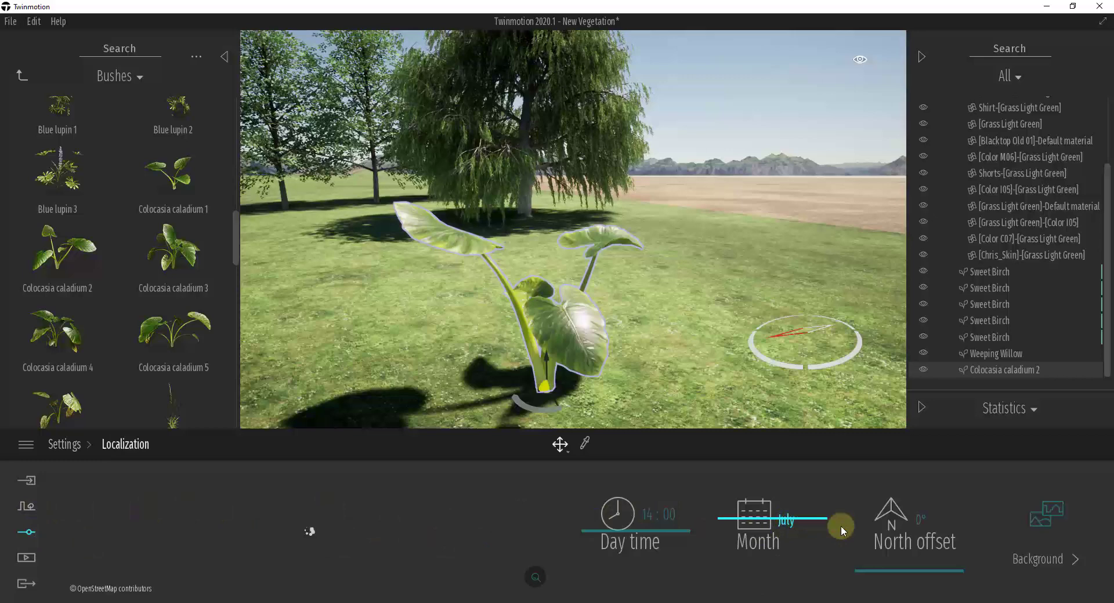
{"action": "left_click_drag", "start_coordinate": [904, 569], "coordinate": [899, 505]}
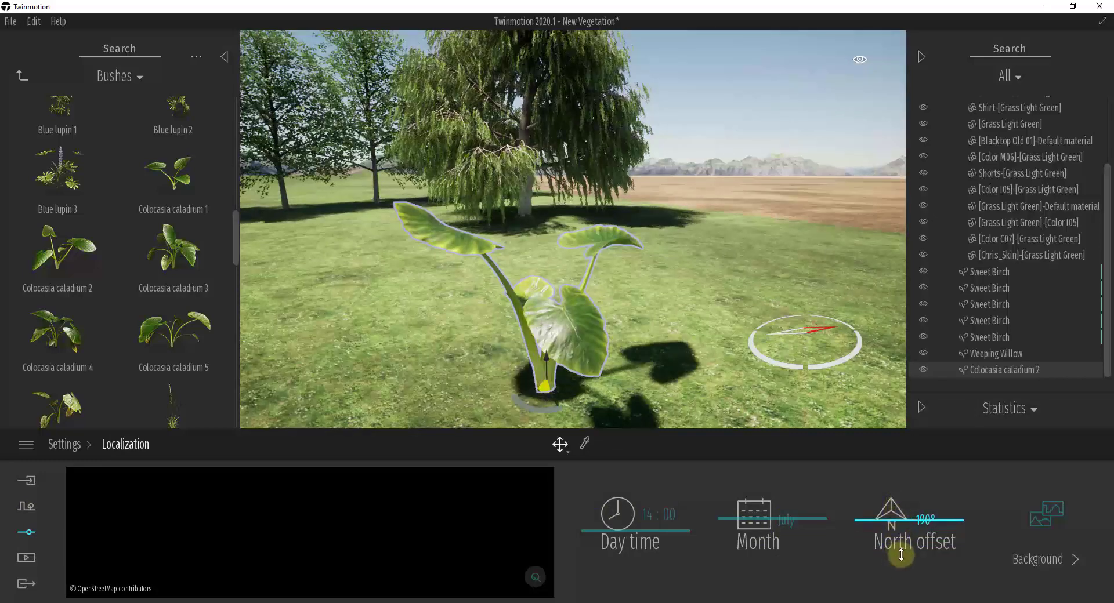
{"action": "left_click_drag", "start_coordinate": [939, 519], "coordinate": [890, 516]}
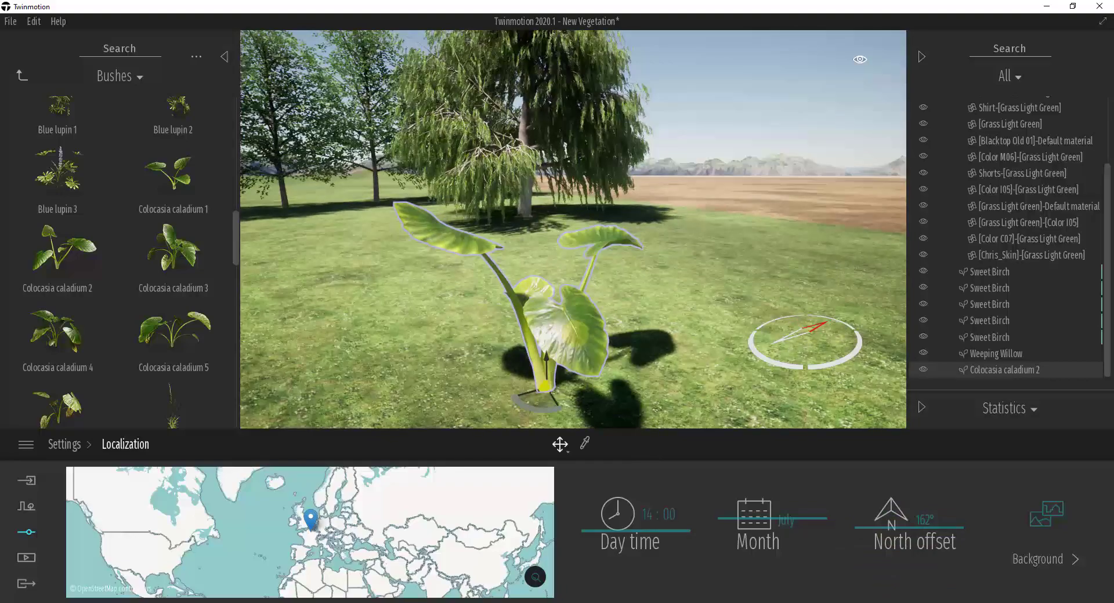
Inspect the Colocasia caladium 2's leaves up close and reduce the plant's size to 46%.
{"action": "right_click_drag", "start_coordinate": [573, 229], "coordinate": [509, 264]}
{"action": "key", "text": "w"}
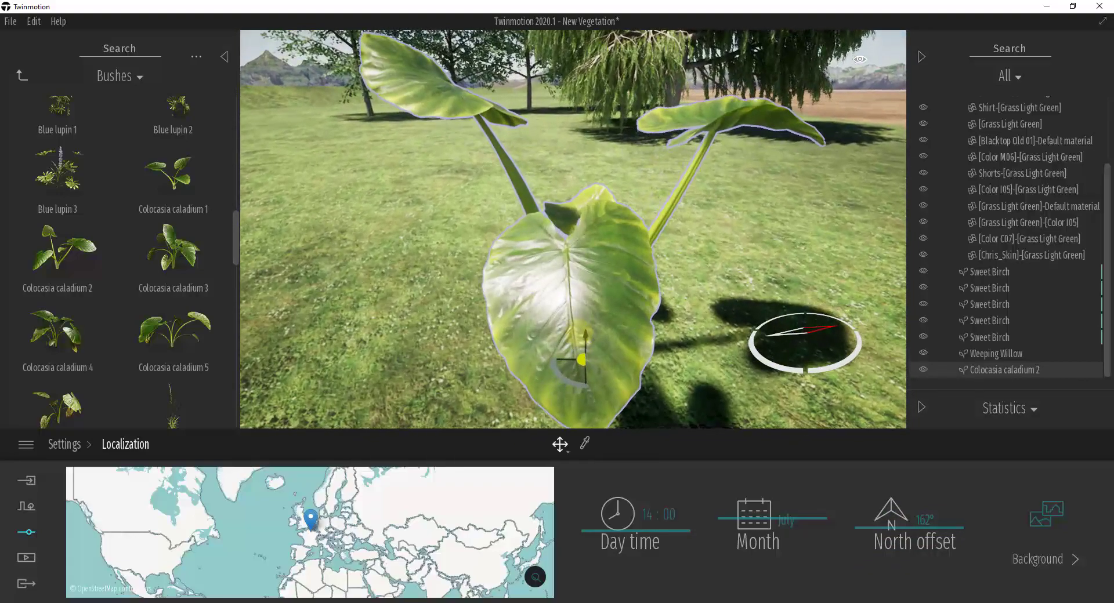
{"action": "scroll", "coordinate": [496, 315], "scroll_direction": "down", "scroll_amount": 5}
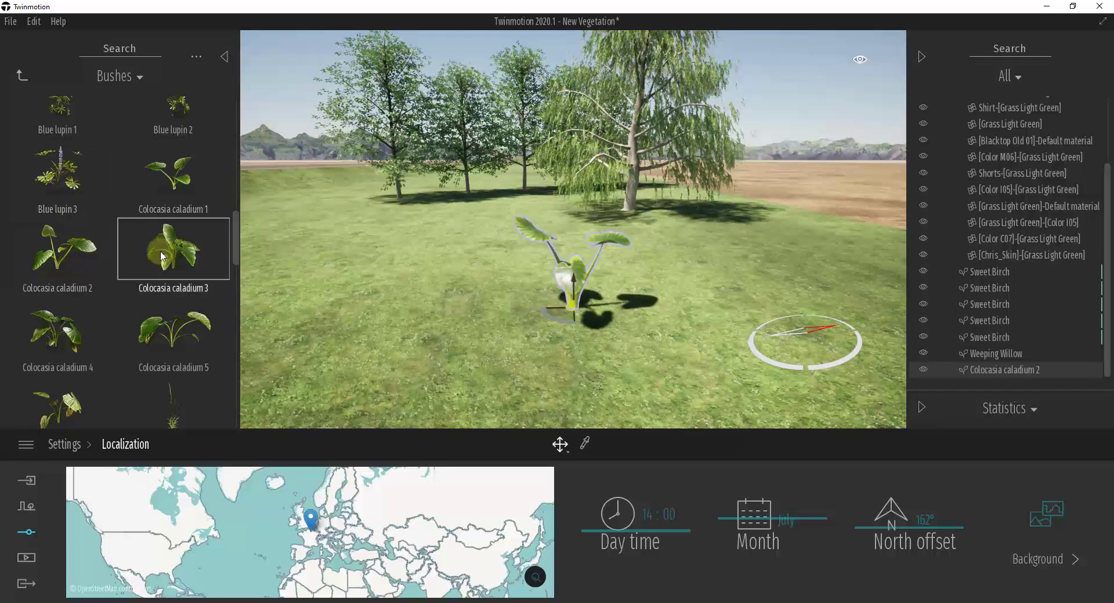
{"action": "scroll", "coordinate": [163, 257], "scroll_direction": "up", "scroll_amount": 5}
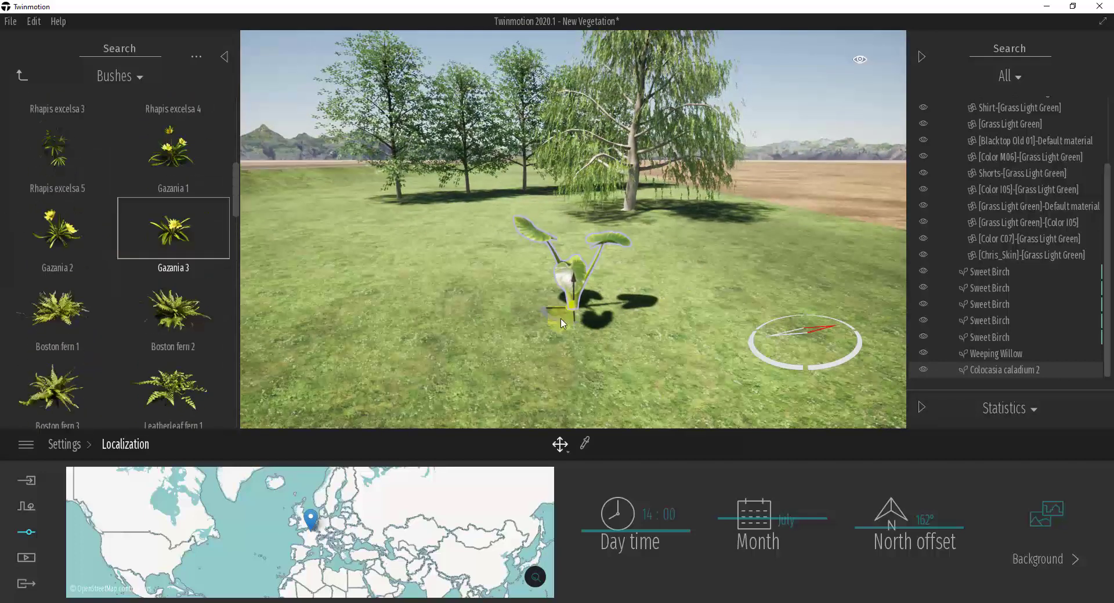
{"action": "left_click", "coordinate": [539, 356]}
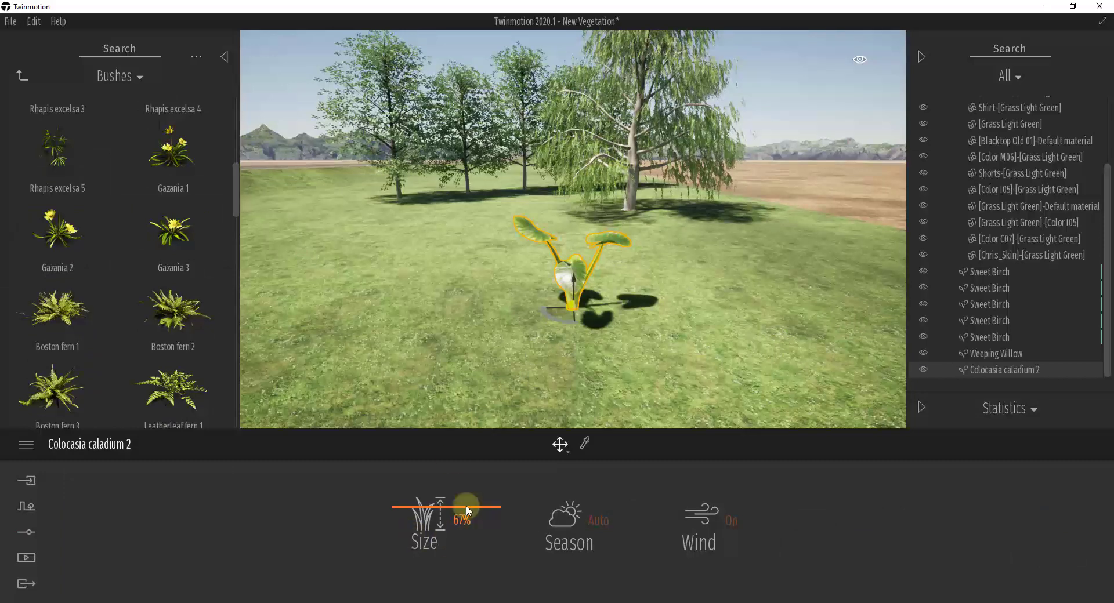
{"action": "left_click_drag", "start_coordinate": [483, 508], "coordinate": [469, 529]}
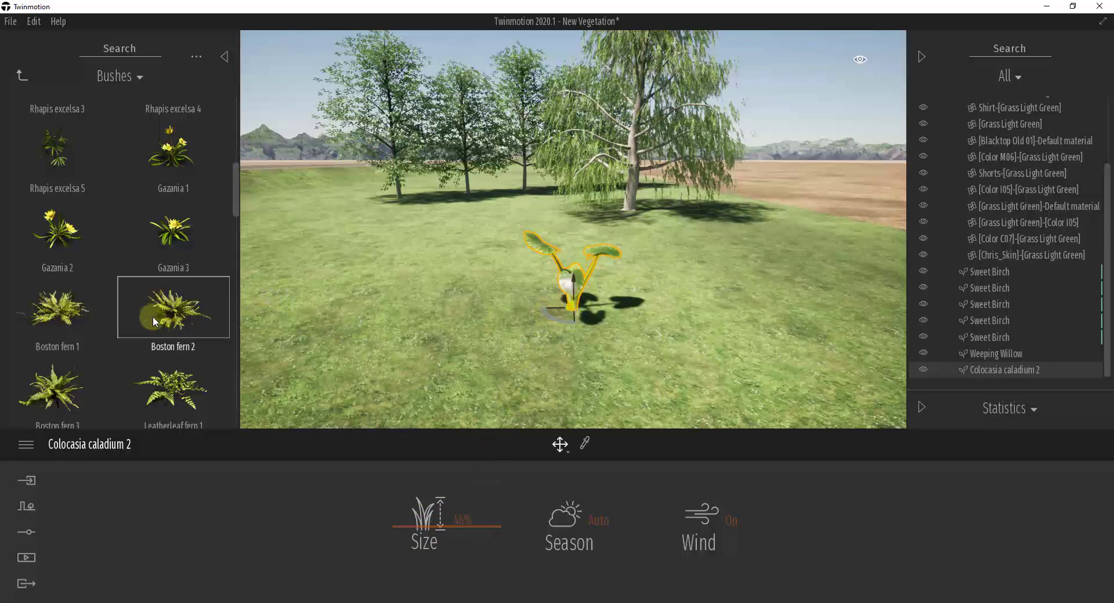
Load Tropical palm 2 and Tropical palm 3 from the Bushes library into Vegetation Paint and select both.
{"action": "left_click", "coordinate": [26, 532]}
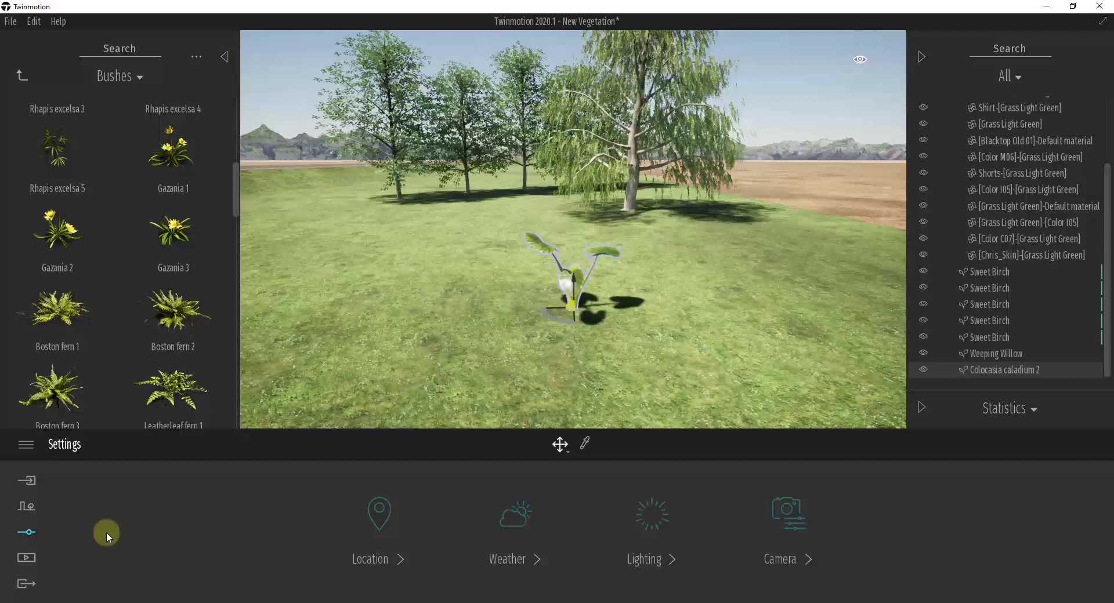
{"action": "left_click", "coordinate": [25, 508]}
{"action": "left_click", "coordinate": [516, 517]}
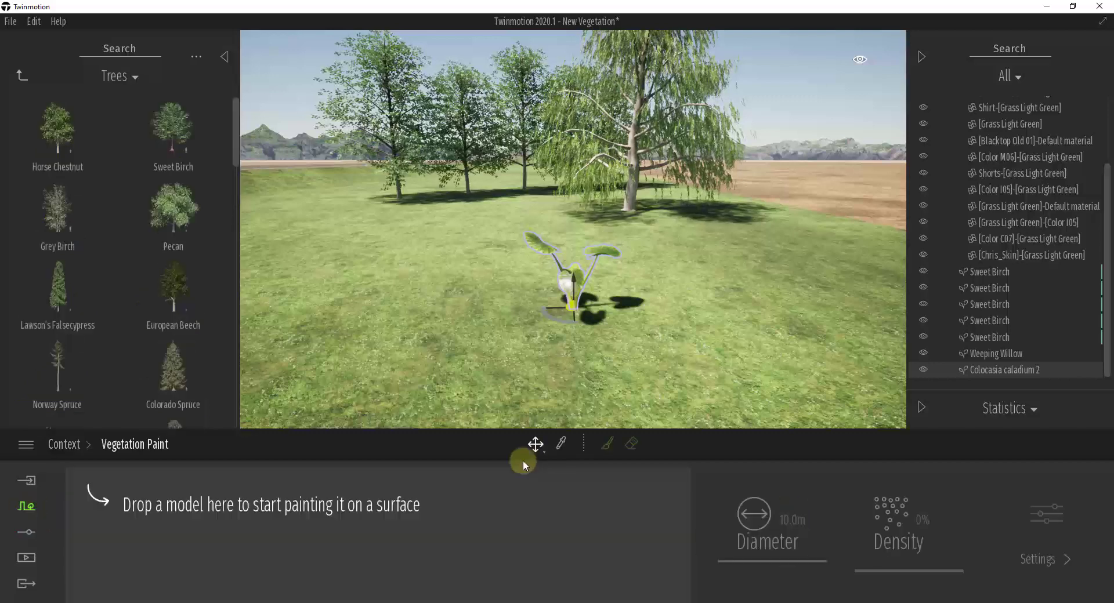
{"action": "left_click", "coordinate": [23, 75]}
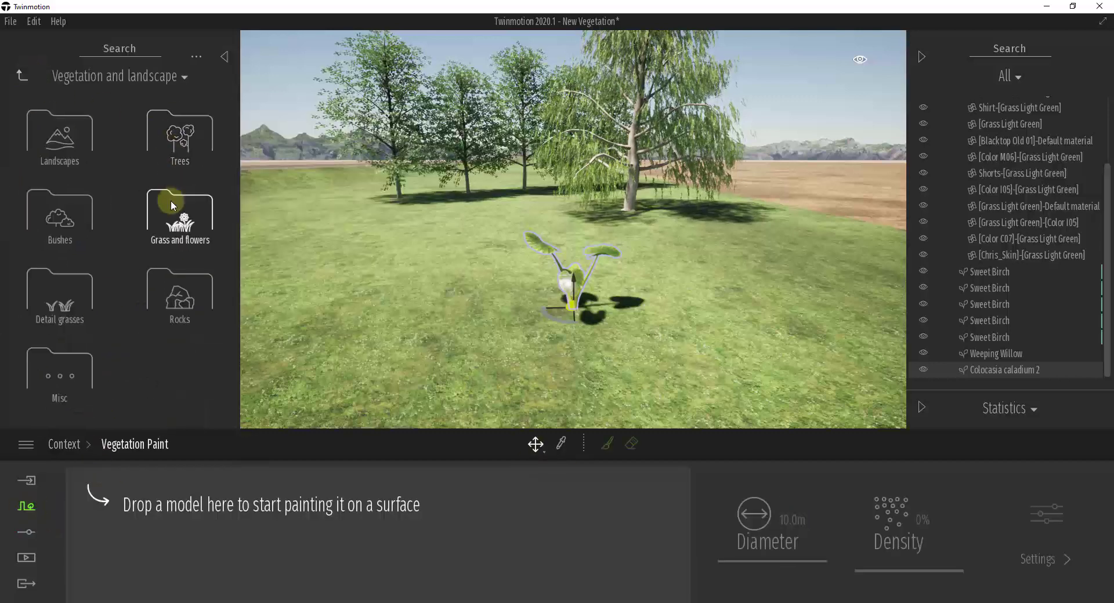
{"action": "left_click", "coordinate": [60, 219]}
{"action": "mouse_move", "coordinate": [67, 283]}
{"action": "left_mouse_down"}
{"action": "mouse_move", "coordinate": [214, 545]}
{"action": "mouse_move", "coordinate": [174, 522]}
{"action": "left_mouse_up"}
{"action": "left_click_drag", "start_coordinate": [147, 246], "coordinate": [332, 524]}
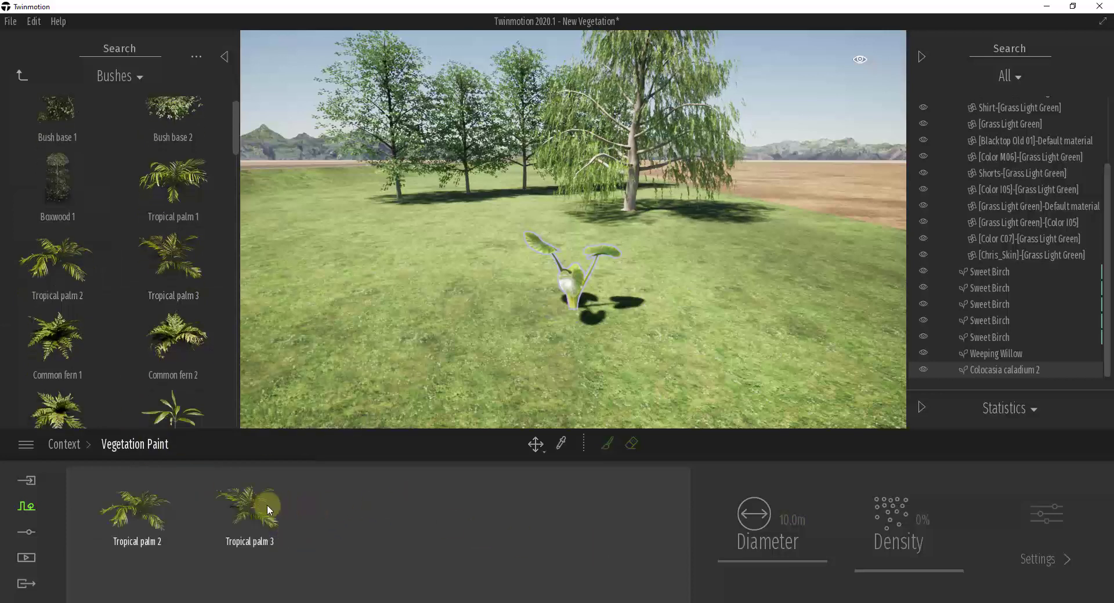
{"action": "left_click", "coordinate": [242, 506]}
{"action": "left_click", "coordinate": [138, 521]}
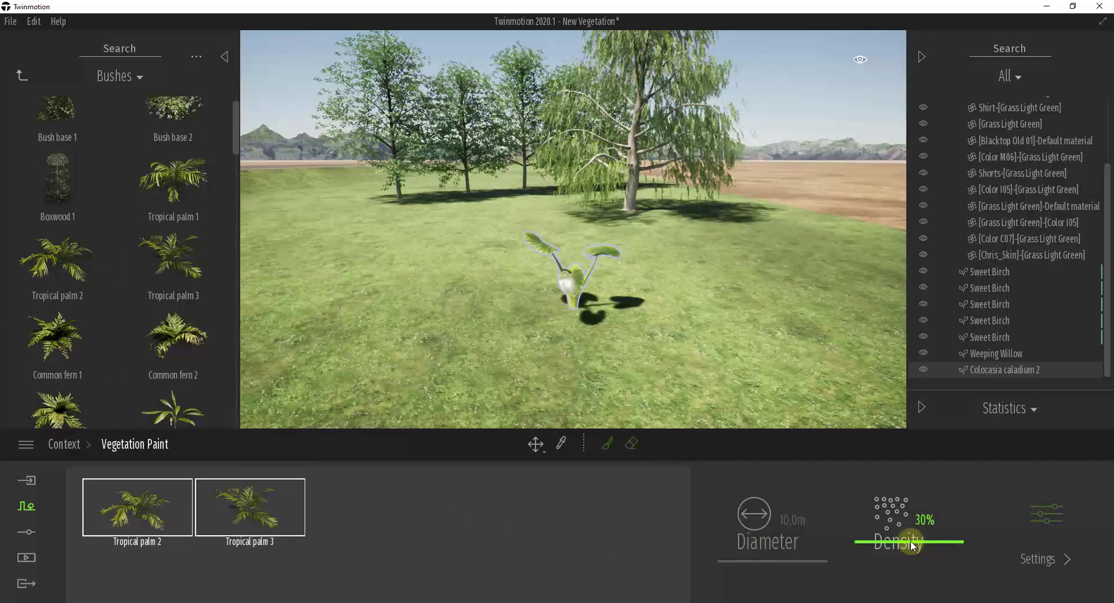
Paint a patch of the two tropical palms at 13% density across the grass around the Colocasia caladium.
{"action": "left_click", "coordinate": [606, 444]}
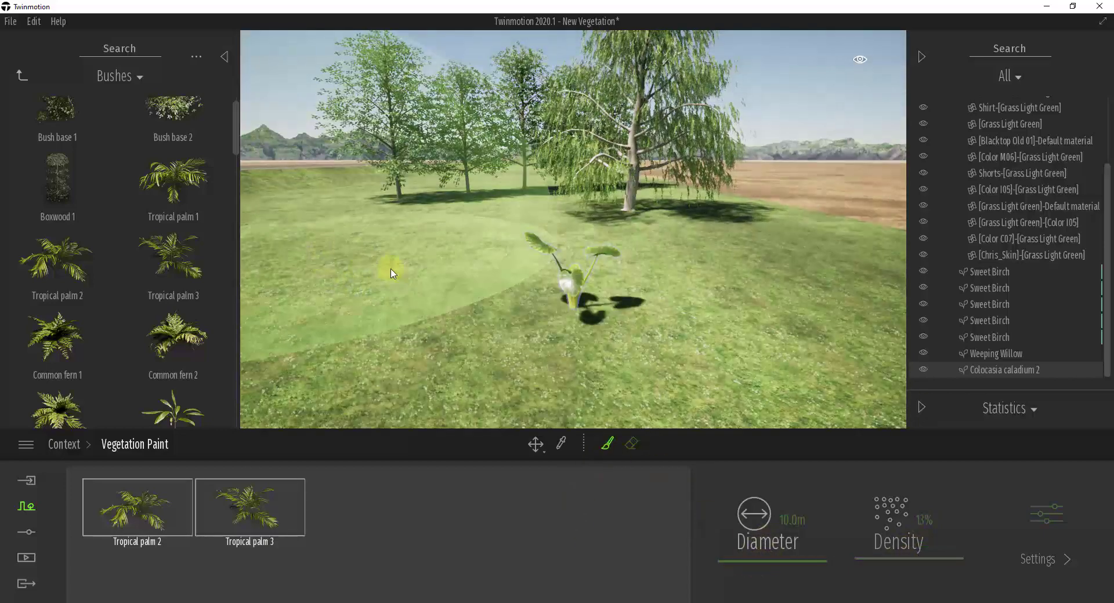
{"action": "left_click_drag", "start_coordinate": [393, 273], "coordinate": [671, 268]}
{"action": "key", "text": "s"}
{"action": "right_click_drag", "start_coordinate": [664, 267], "coordinate": [646, 249]}
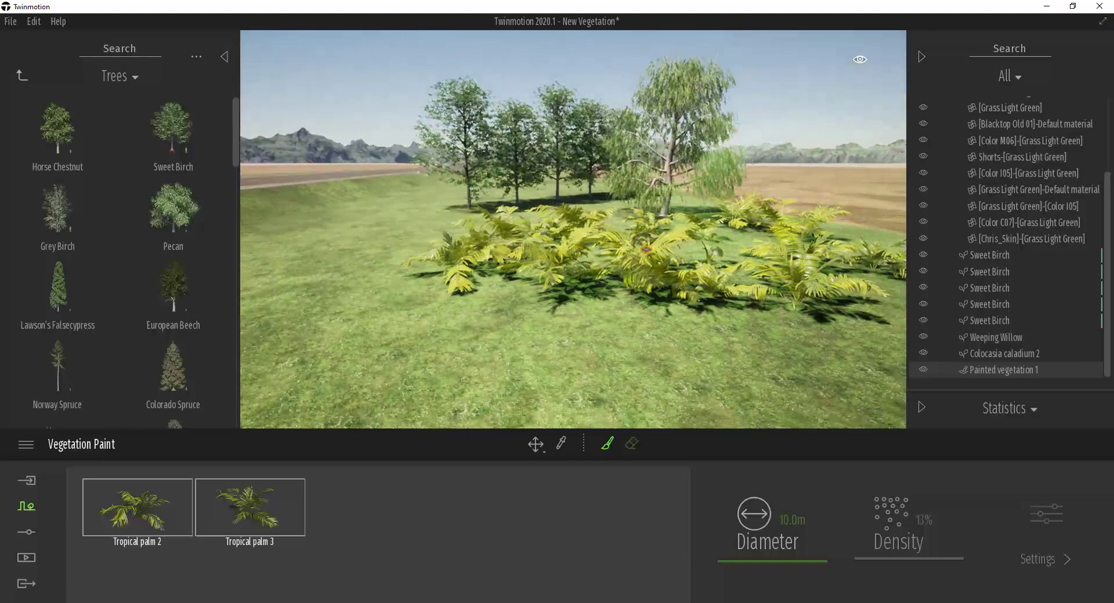
{"action": "key", "text": "d"}
{"action": "key", "text": "w"}
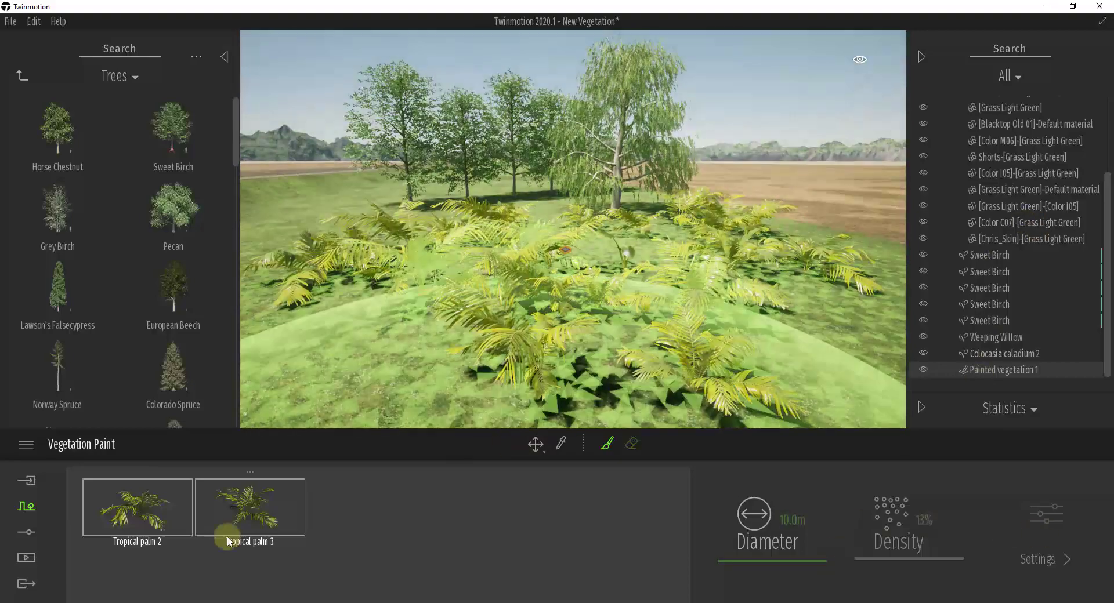
{"action": "left_click", "coordinate": [228, 541]}
{"action": "left_click", "coordinate": [89, 443]}
{"action": "key", "text": "w"}
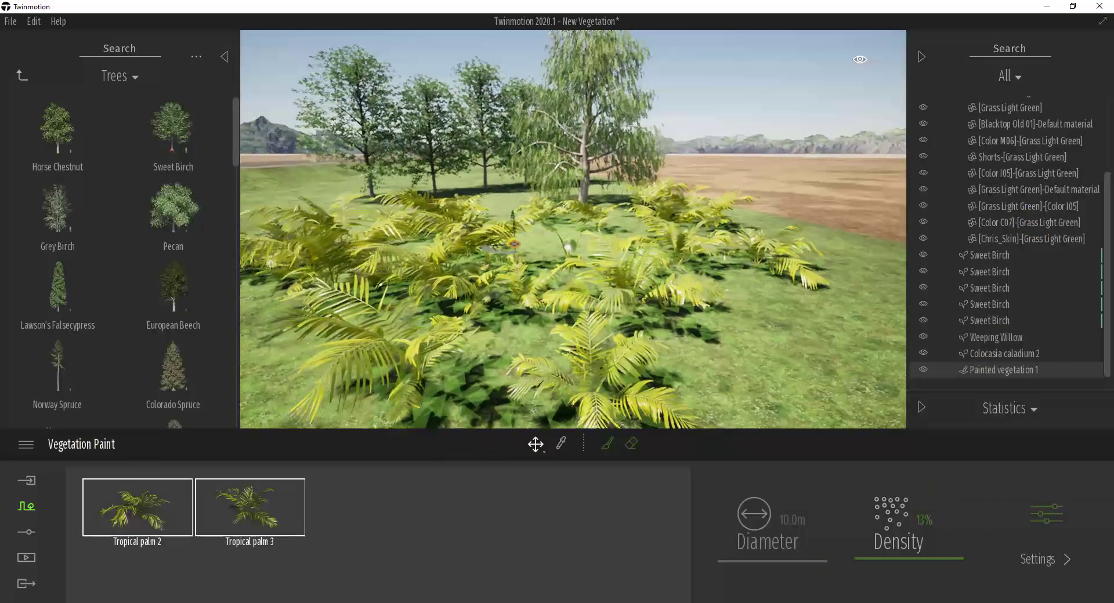
Set the size of the painted tropical palms to 32%.
{"action": "key", "text": "Down"}
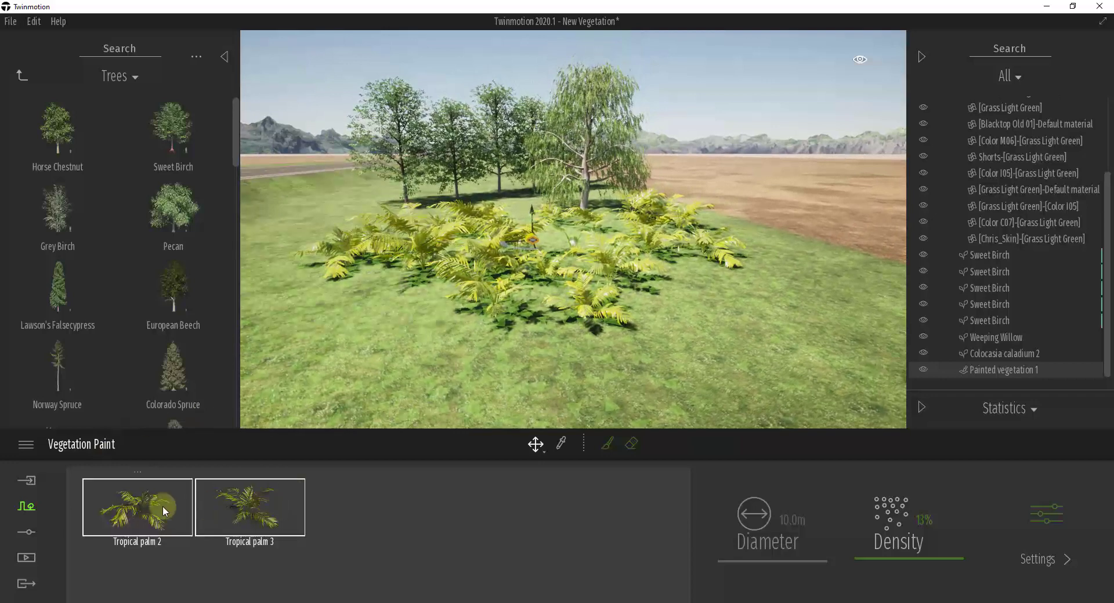
{"action": "key", "text": "Up"}
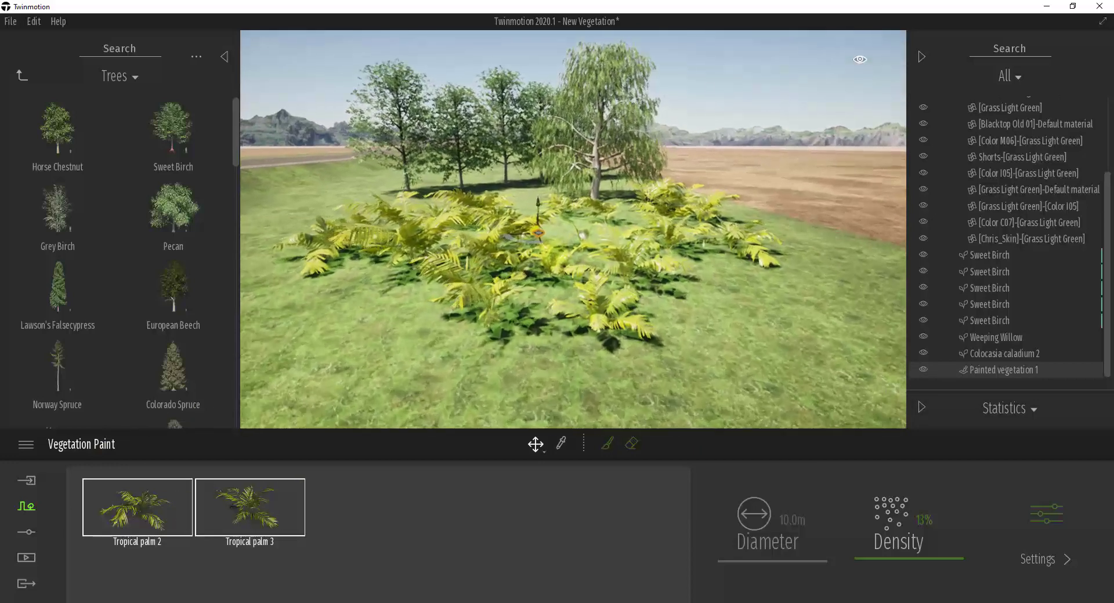
{"action": "left_click", "coordinate": [357, 472]}
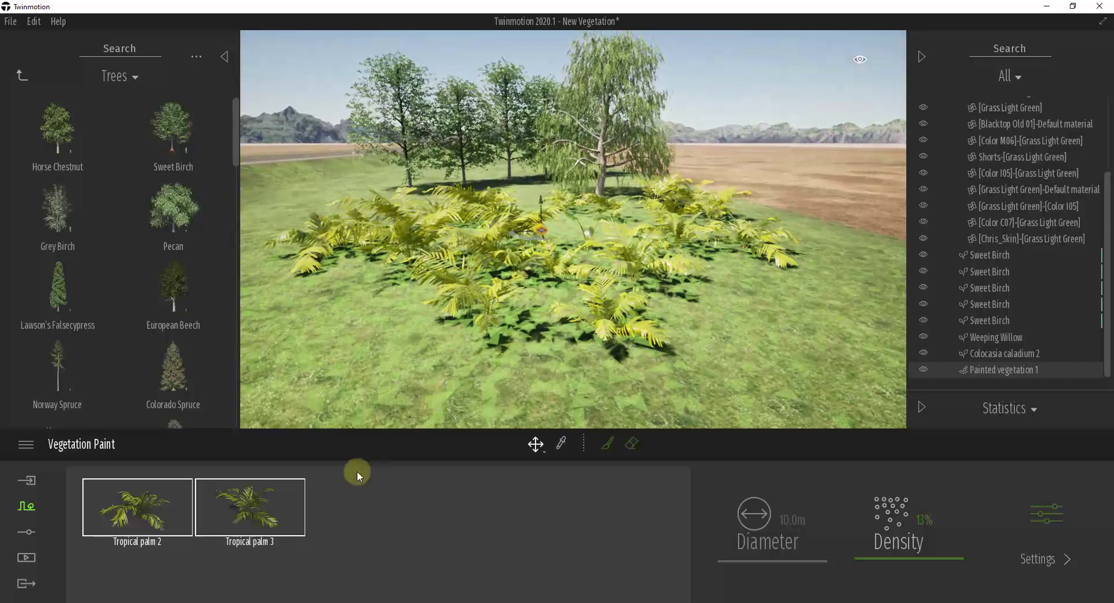
{"action": "left_click", "coordinate": [1060, 524]}
{"action": "mouse_move", "coordinate": [429, 524]}
{"action": "left_mouse_down"}
{"action": "mouse_move", "coordinate": [425, 553]}
{"action": "mouse_move", "coordinate": [417, 482]}
{"action": "mouse_move", "coordinate": [426, 546]}
{"action": "left_mouse_up"}
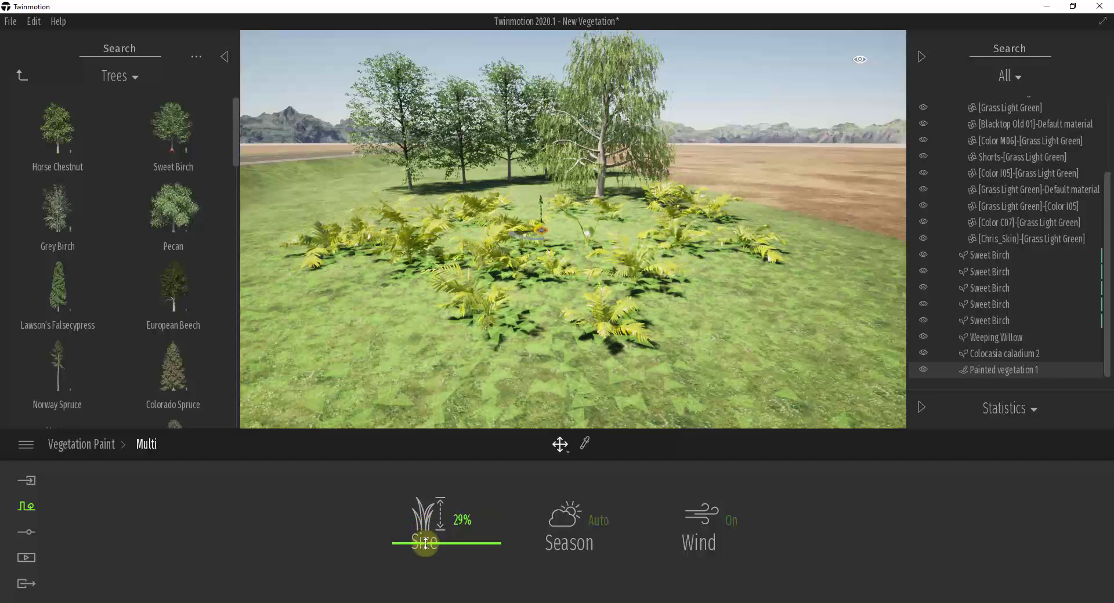
{"action": "left_click_drag", "start_coordinate": [425, 544], "coordinate": [426, 541]}
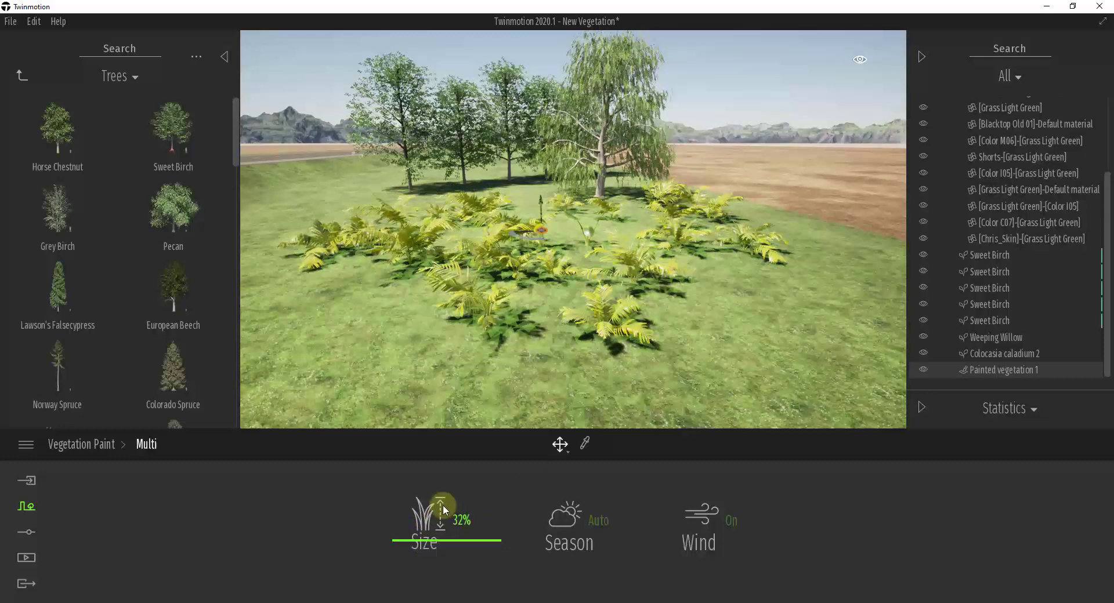
Adjust the density of the painted tropical palms and set their size to 24%.
{"action": "left_click", "coordinate": [68, 444]}
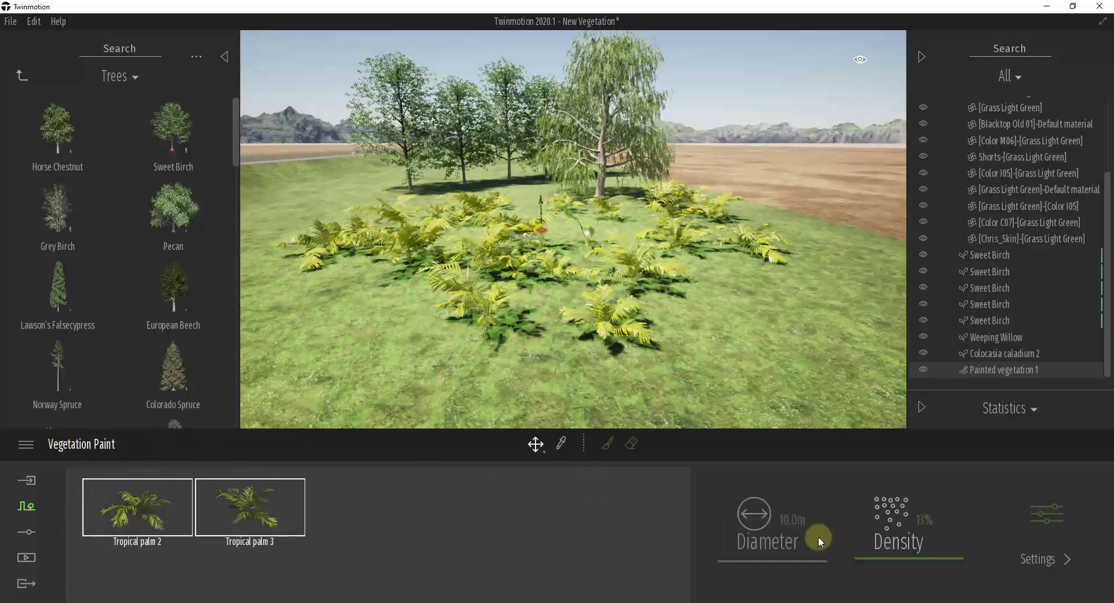
{"action": "mouse_move", "coordinate": [911, 558]}
{"action": "left_mouse_down"}
{"action": "mouse_move", "coordinate": [916, 531]}
{"action": "mouse_move", "coordinate": [917, 556]}
{"action": "left_mouse_up"}
{"action": "left_click", "coordinate": [1030, 515]}
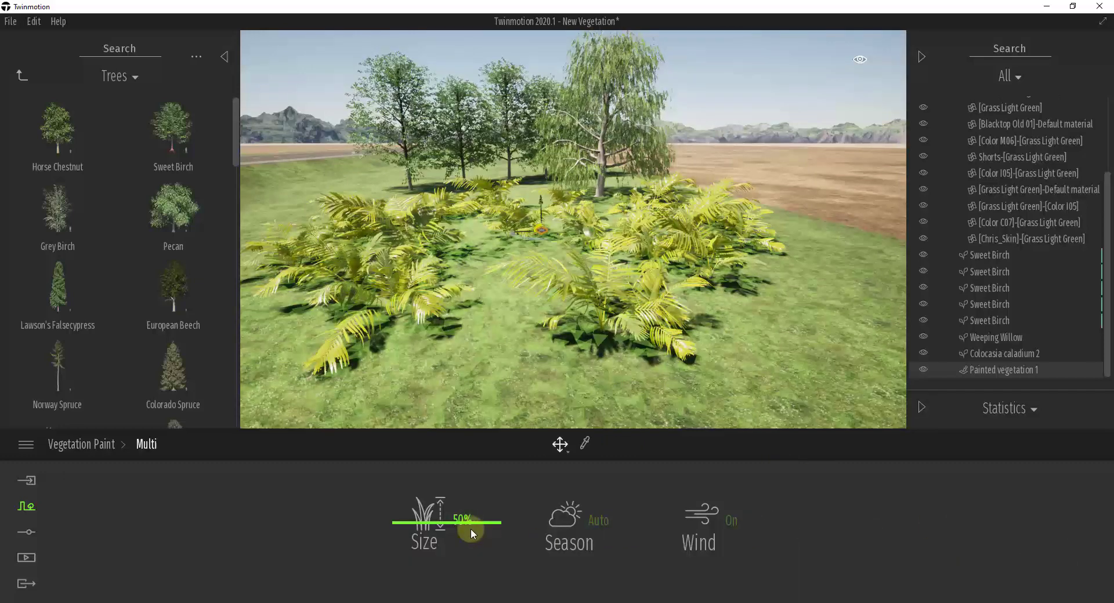
{"action": "left_click_drag", "start_coordinate": [443, 524], "coordinate": [421, 551]}
Examine the resized palm patch and the surrounding trees from a distance and from above.
{"action": "right_click_drag", "start_coordinate": [584, 323], "coordinate": [634, 315]}
{"action": "key", "text": "a"}
{"action": "key", "text": "w"}
{"action": "key", "text": "s"}
{"action": "key", "text": "s"}
{"action": "right_click_drag", "start_coordinate": [583, 265], "coordinate": [580, 265]}
{"action": "key", "text": "e"}
{"action": "key", "text": "e"}
{"action": "right_click_drag", "start_coordinate": [675, 269], "coordinate": [624, 328]}
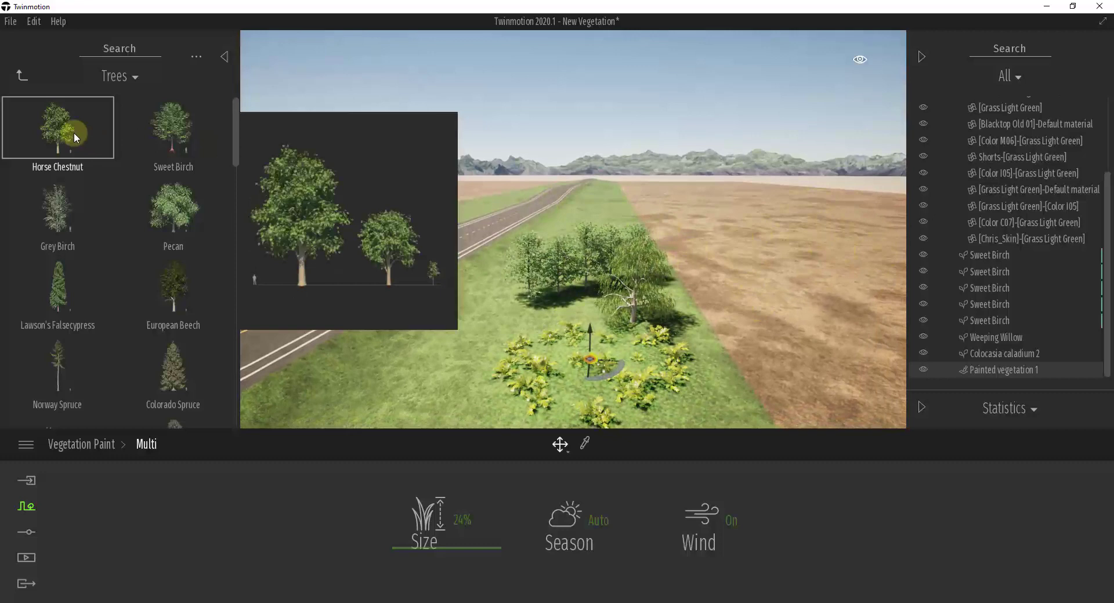
Switch to the Vegetation scatter tool and open the Trees library.
{"action": "left_click", "coordinate": [22, 75]}
{"action": "left_click", "coordinate": [26, 532]}
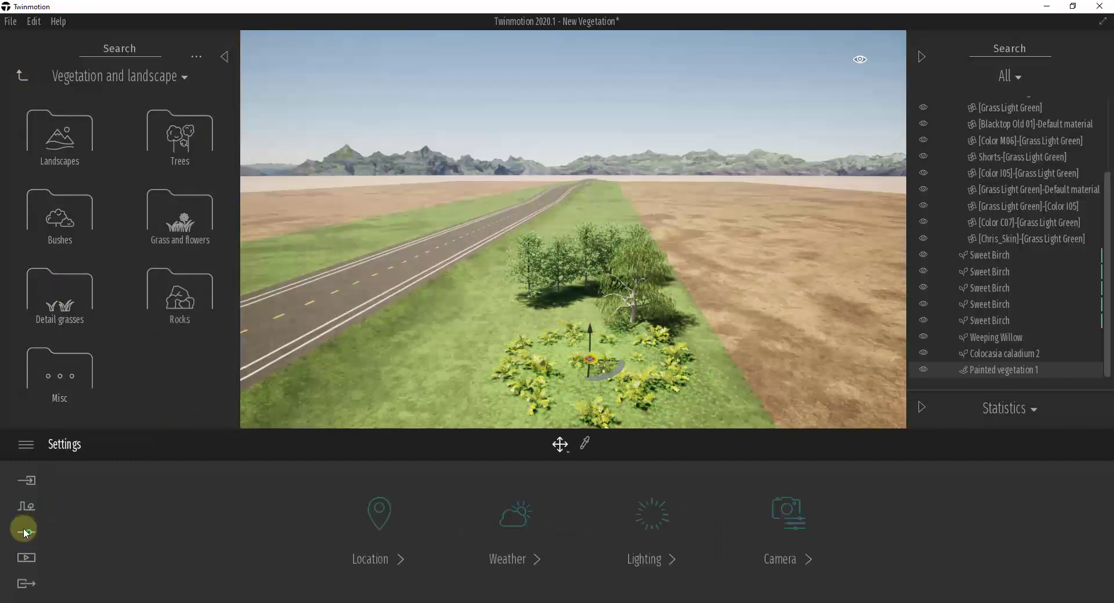
{"action": "left_click", "coordinate": [26, 507]}
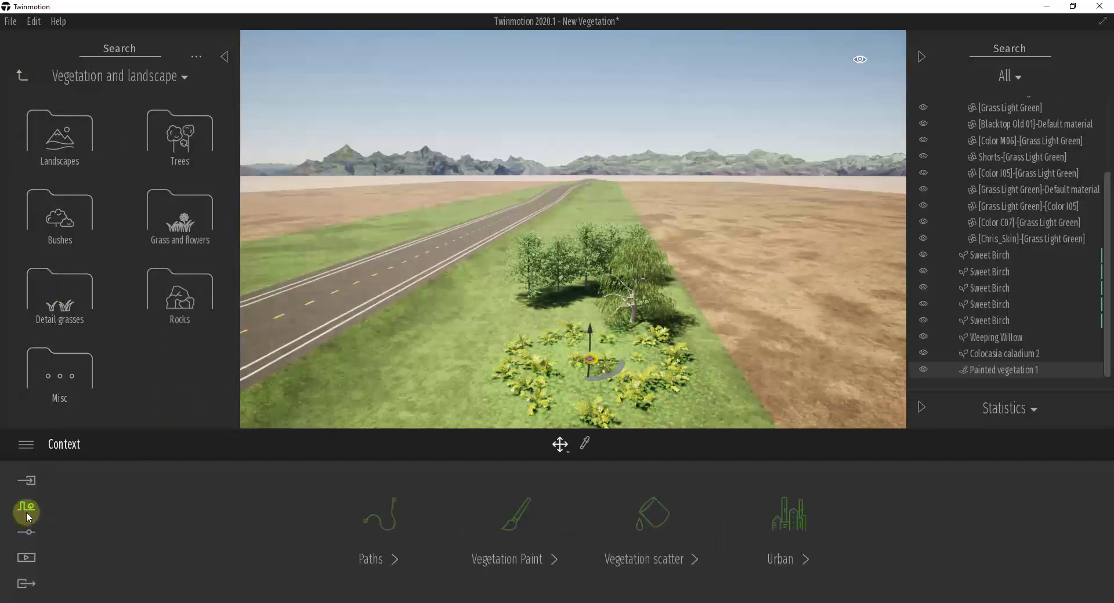
{"action": "left_click", "coordinate": [646, 522]}
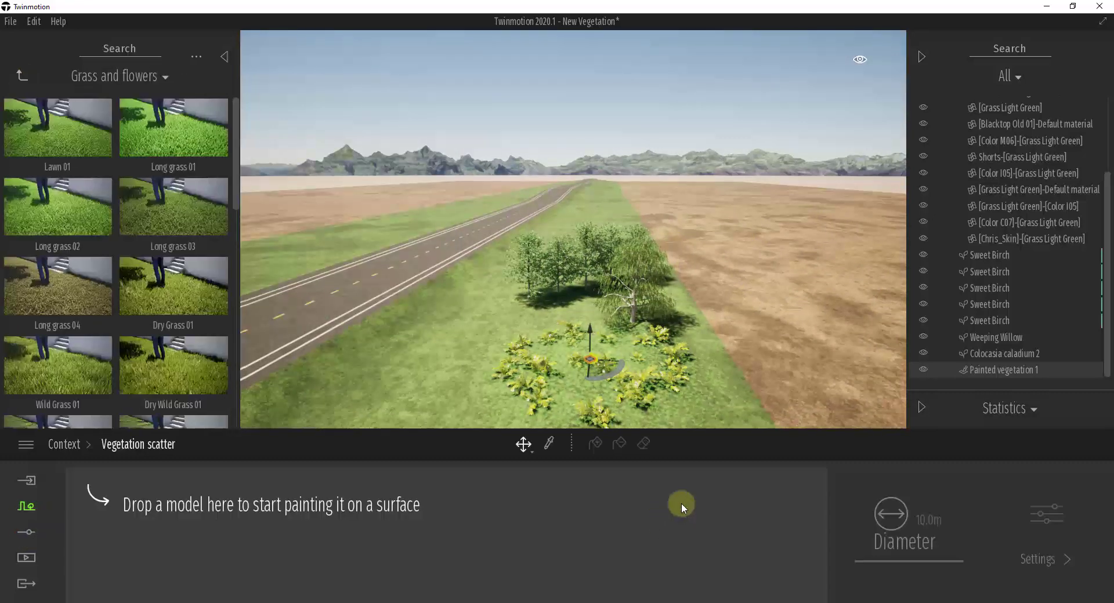
{"action": "left_click", "coordinate": [23, 78]}
{"action": "left_click", "coordinate": [177, 138]}
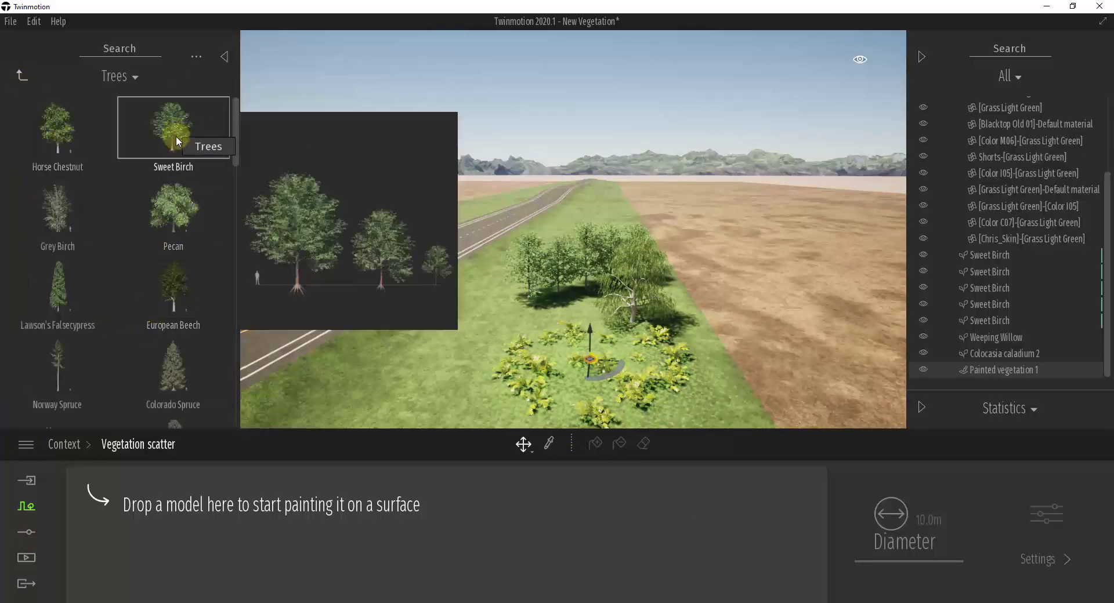
Load the Sweet Birch, Pecan and Horse Chestnut trees into the Vegetation scatter set.
{"action": "left_click_drag", "start_coordinate": [175, 136], "coordinate": [170, 549]}
{"action": "scroll", "coordinate": [173, 203], "scroll_direction": "down", "scroll_amount": 1}
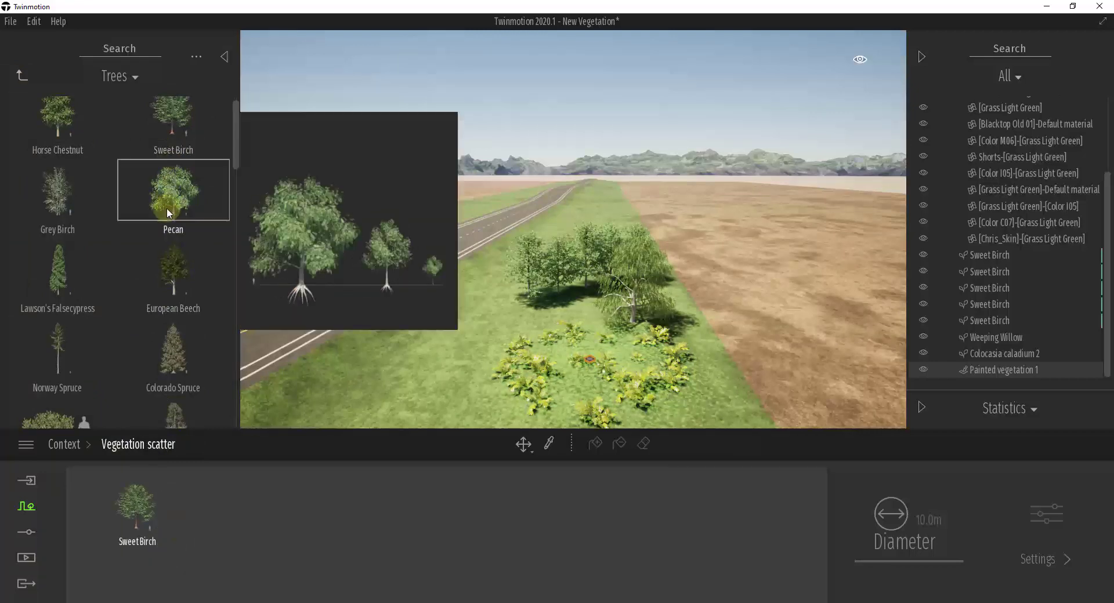
{"action": "scroll", "coordinate": [168, 196], "scroll_direction": "down", "scroll_amount": 1}
{"action": "left_click_drag", "start_coordinate": [168, 196], "coordinate": [220, 530]}
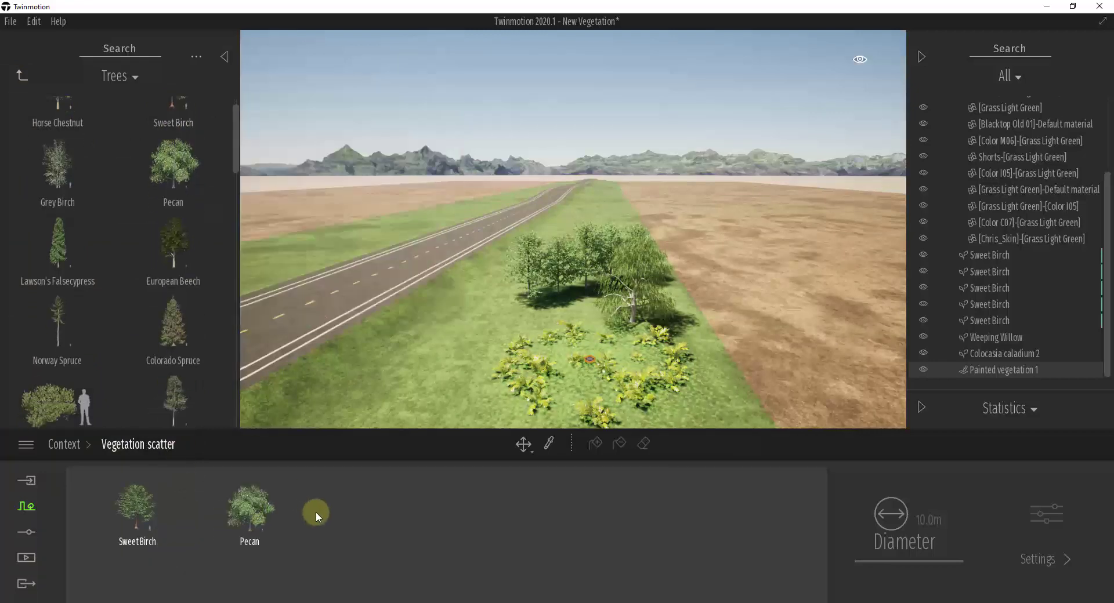
{"action": "scroll", "coordinate": [76, 145], "scroll_direction": "up", "scroll_amount": 1}
{"action": "left_click_drag", "start_coordinate": [60, 134], "coordinate": [569, 301]}
Select all three scatter trees and scatter them over the brown ground beside the grass strip.
{"action": "key", "text": "s"}
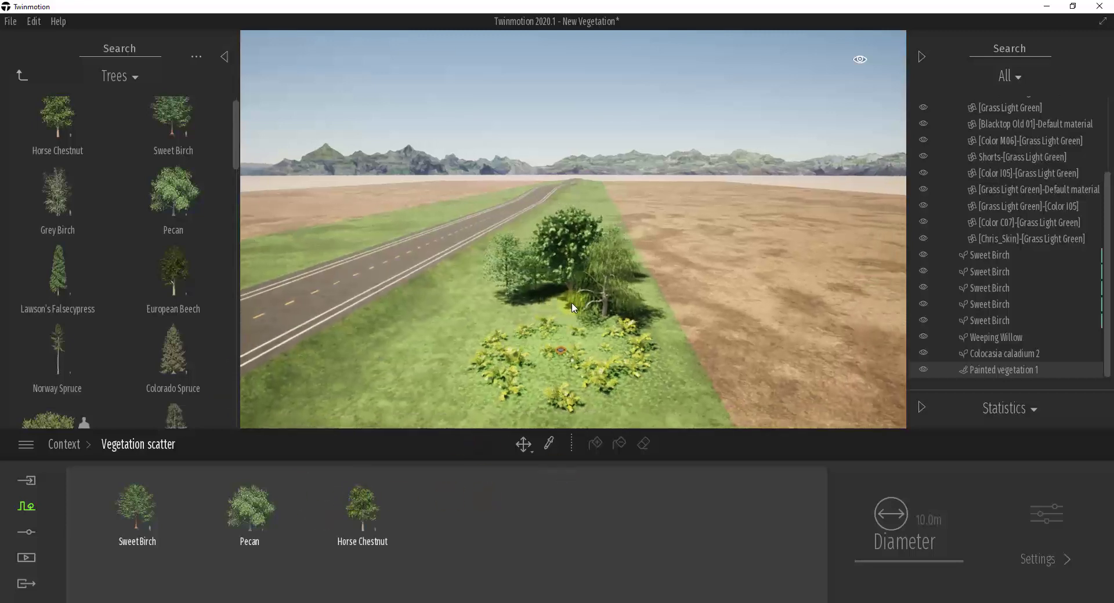
{"action": "key", "text": "d"}
{"action": "left_click", "coordinate": [108, 513]}
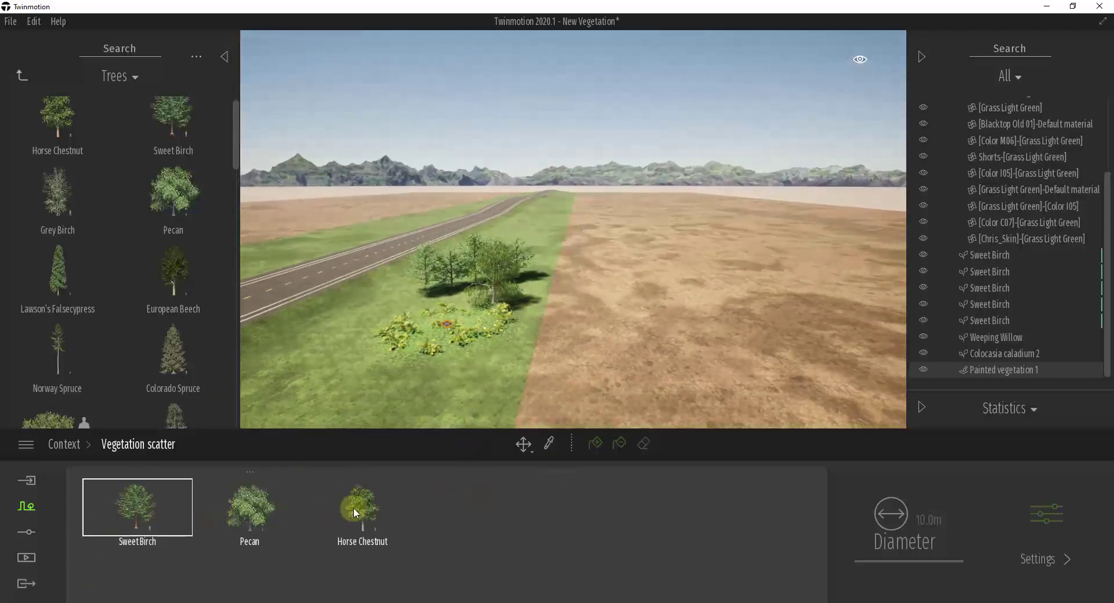
{"action": "left_click", "coordinate": [361, 507], "text": "shift"}
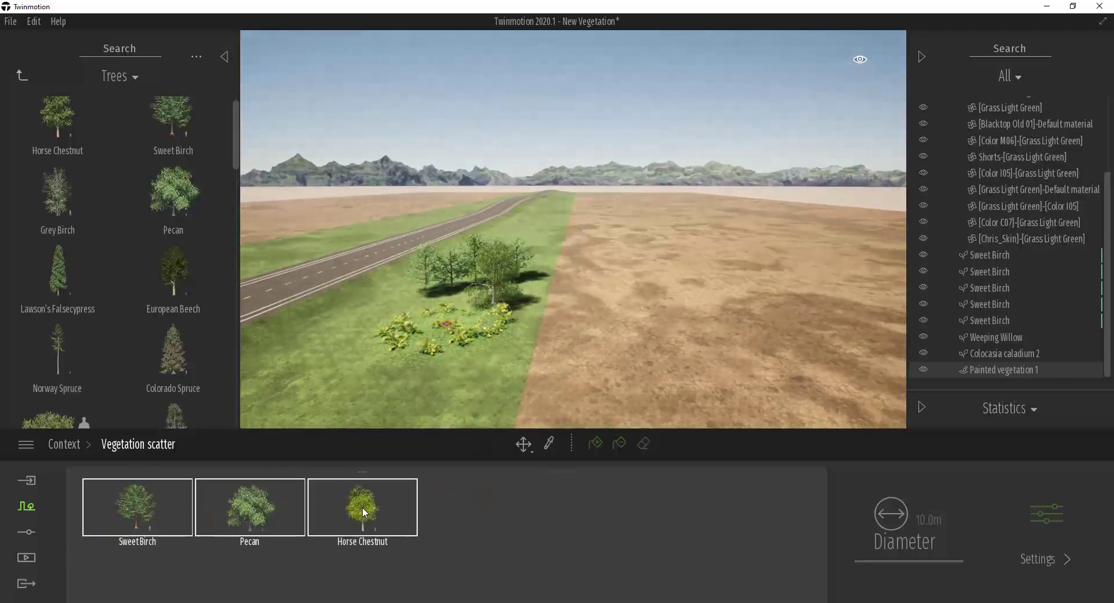
{"action": "left_click", "coordinate": [596, 443]}
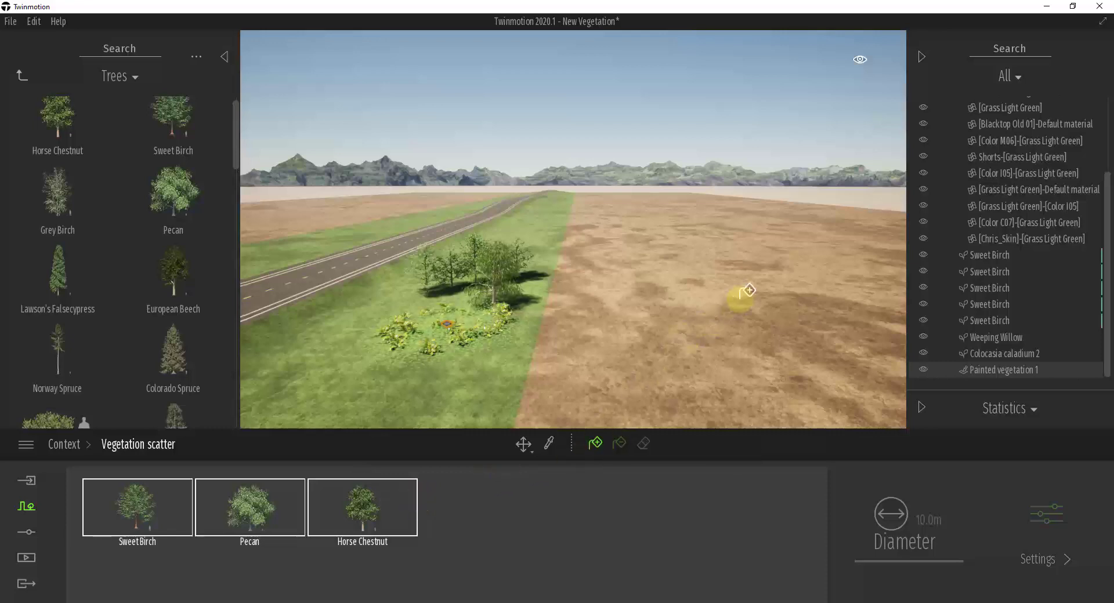
{"action": "left_click", "coordinate": [743, 292]}
{"action": "left_click", "coordinate": [730, 289]}
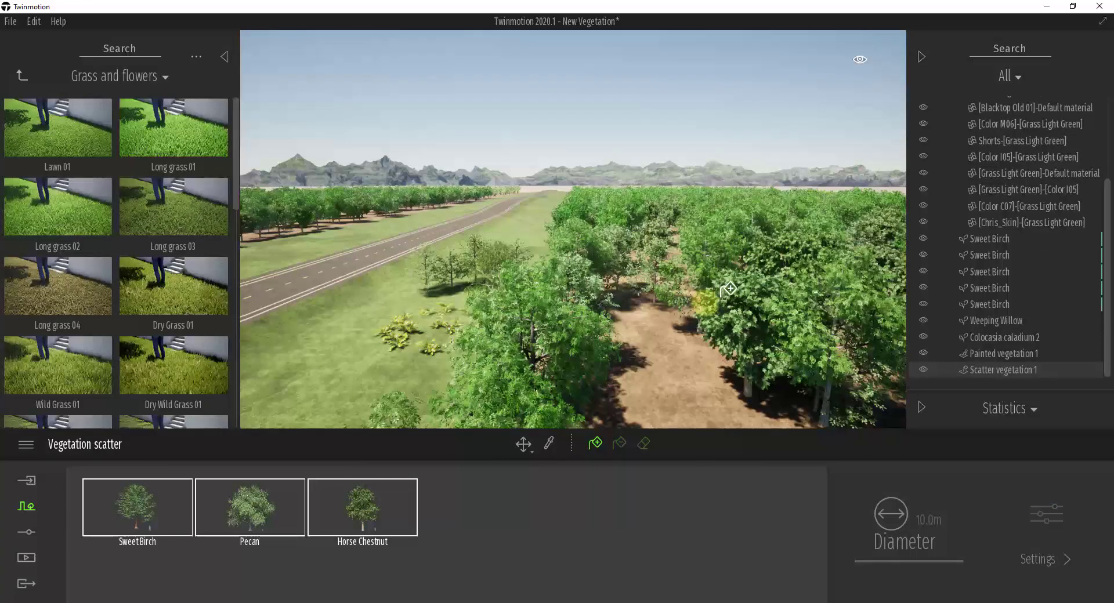
Scatter more of the three trees over the same ground to make the forest denser.
{"action": "left_click", "coordinate": [697, 309]}
{"action": "right_click_drag", "start_coordinate": [698, 309], "coordinate": [697, 312]}
{"action": "scroll", "coordinate": [698, 311], "scroll_direction": "down", "scroll_amount": 5}
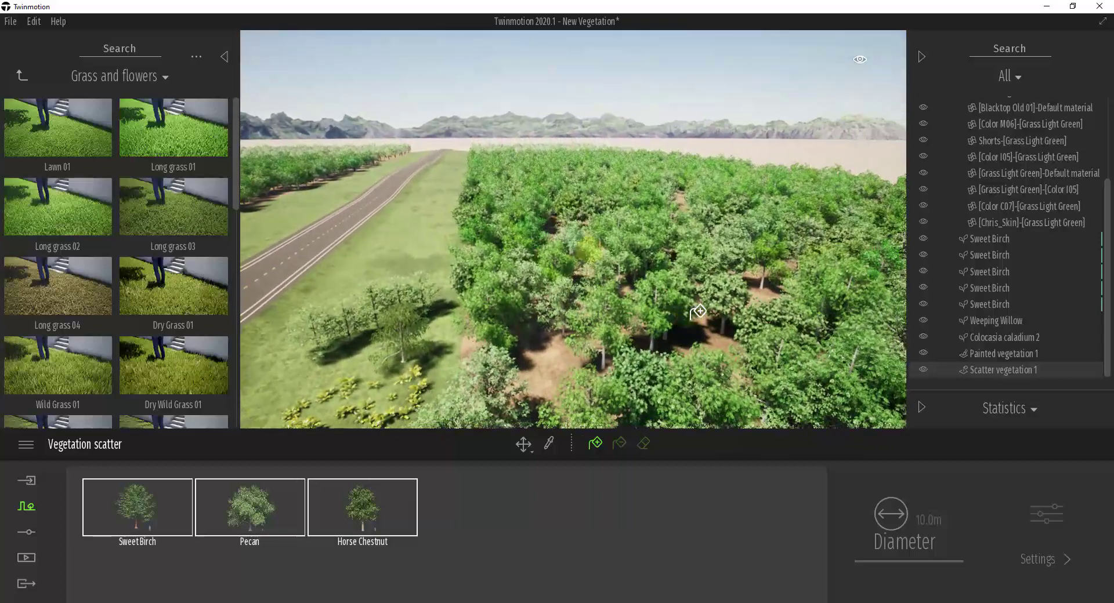
{"action": "left_click", "coordinate": [557, 234]}
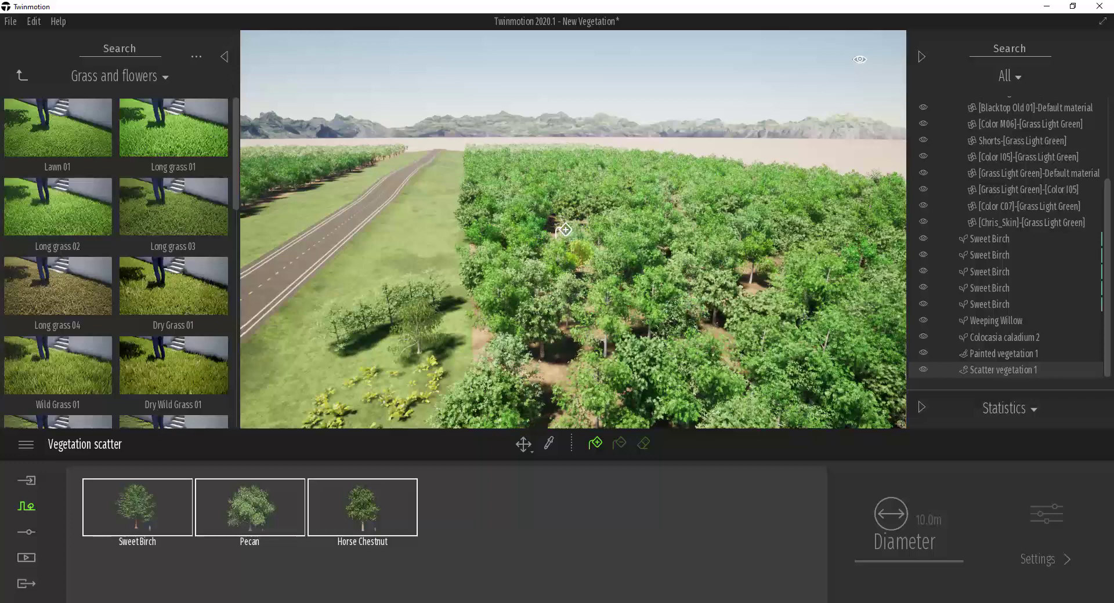
{"action": "right_click_drag", "start_coordinate": [719, 274], "coordinate": [722, 274]}
{"action": "scroll", "coordinate": [729, 266], "scroll_direction": "up", "scroll_amount": 5}
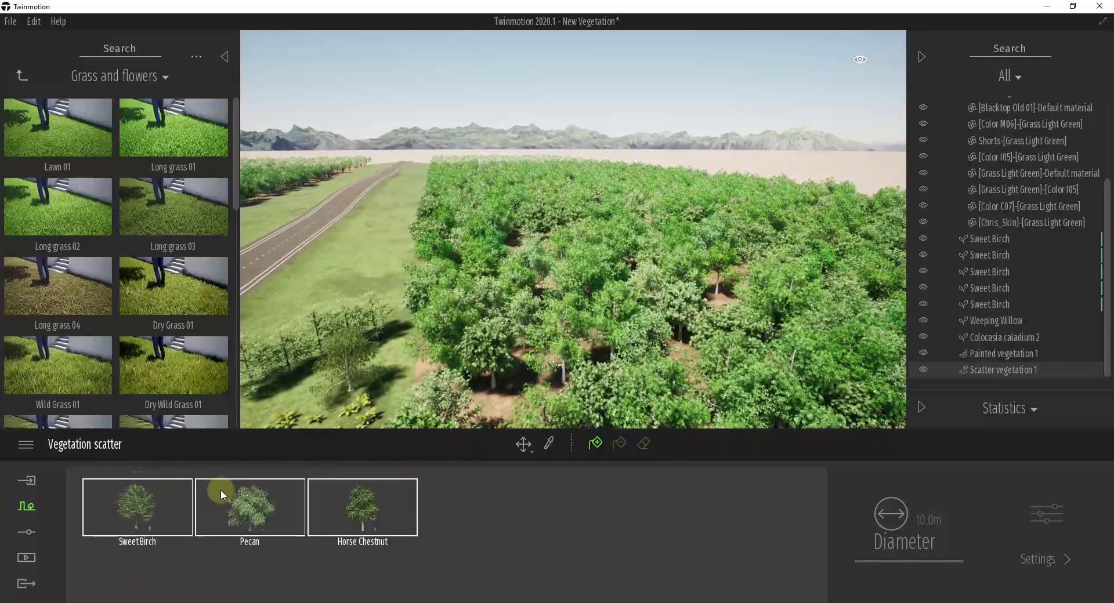
Raise the age of the scattered Sweet Birch, Pecan and Horse Chestnut trees in their shared settings.
{"action": "left_click", "coordinate": [173, 506]}
{"action": "left_click", "coordinate": [597, 448]}
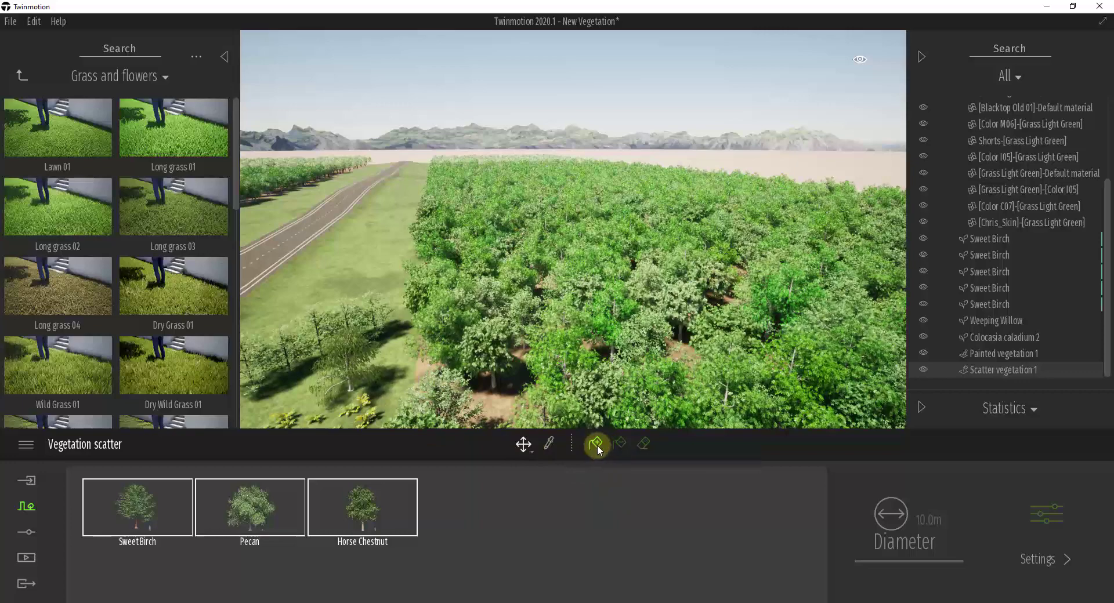
{"action": "left_click", "coordinate": [1069, 528]}
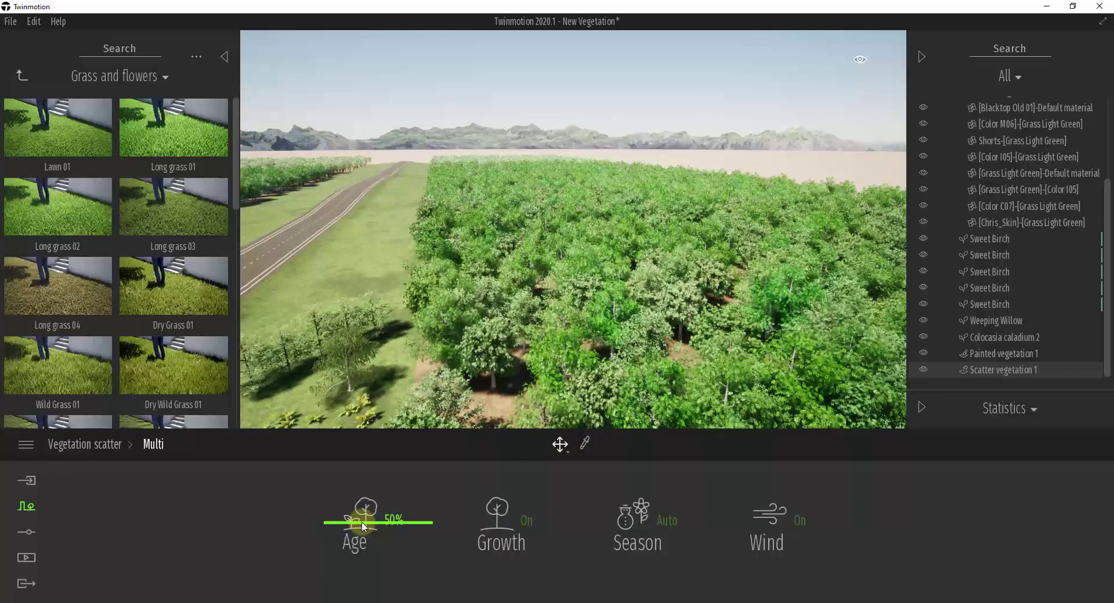
{"action": "mouse_move", "coordinate": [364, 526]}
{"action": "left_mouse_down"}
{"action": "mouse_move", "coordinate": [359, 543]}
{"action": "mouse_move", "coordinate": [360, 501]}
{"action": "mouse_move", "coordinate": [356, 525]}
{"action": "mouse_move", "coordinate": [363, 501]}
{"action": "mouse_move", "coordinate": [361, 511]}
{"action": "left_mouse_up"}
{"action": "left_click", "coordinate": [93, 446]}
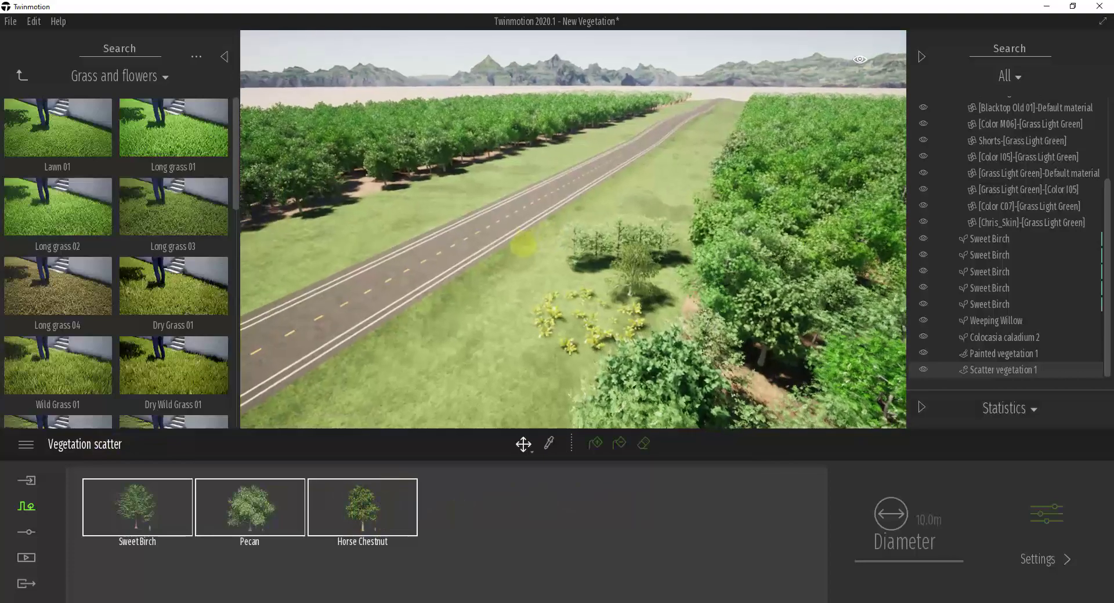
Add TallGrass 02, TallGrass 03 and Ling Heather from the Grass and flowers library to the scatter set.
{"action": "key", "text": "w"}
{"action": "right_click_drag", "start_coordinate": [528, 241], "coordinate": [525, 245]}
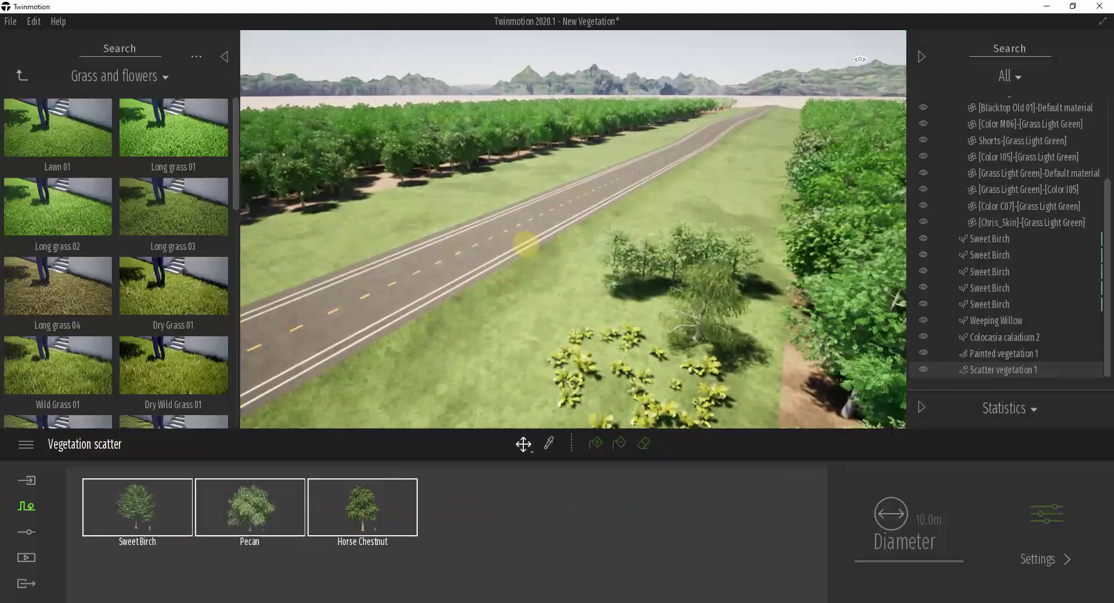
{"action": "left_click_drag", "start_coordinate": [525, 244], "coordinate": [521, 248]}
{"action": "scroll", "coordinate": [191, 342], "scroll_direction": "down", "scroll_amount": 8}
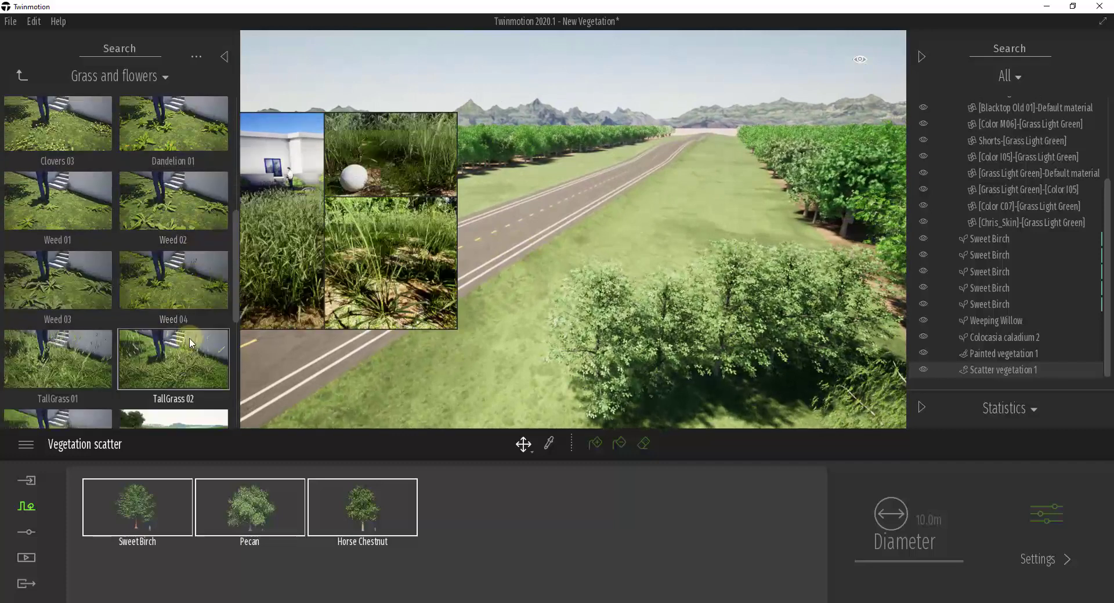
{"action": "scroll", "coordinate": [191, 342], "scroll_direction": "down", "scroll_amount": 2}
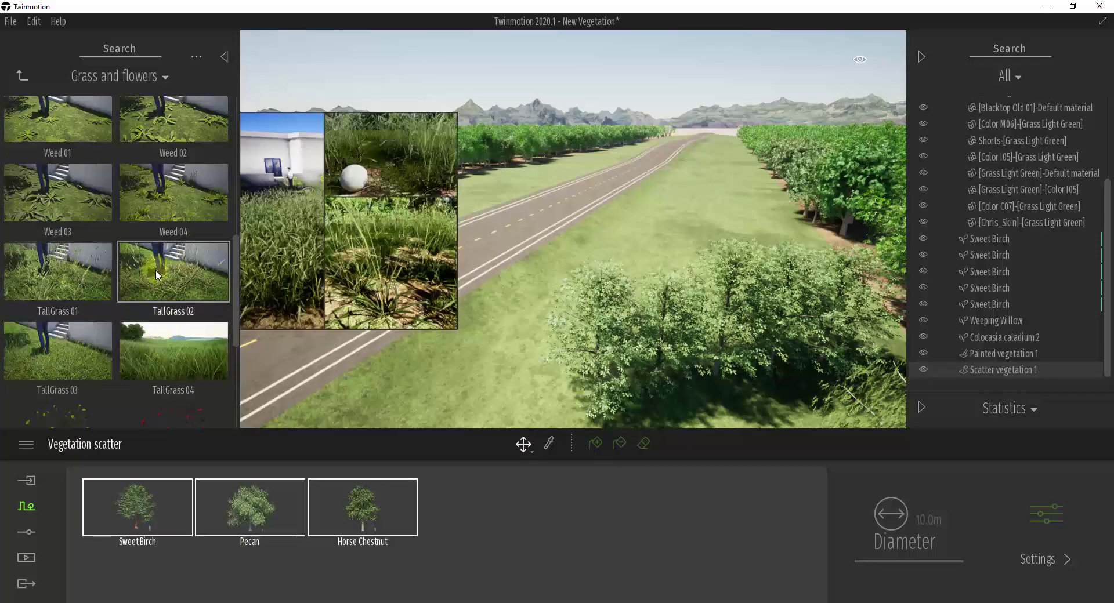
{"action": "left_click_drag", "start_coordinate": [157, 280], "coordinate": [538, 519]}
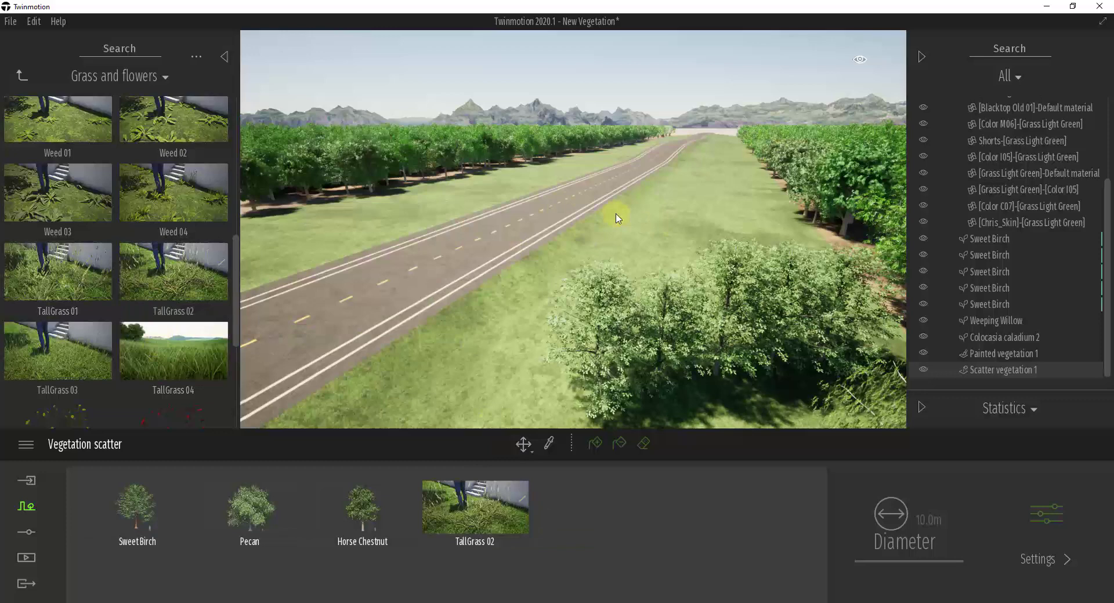
{"action": "left_click_drag", "start_coordinate": [84, 349], "coordinate": [658, 547]}
{"action": "scroll", "coordinate": [175, 348], "scroll_direction": "down", "scroll_amount": 4}
{"action": "scroll", "coordinate": [175, 348], "scroll_direction": "down", "scroll_amount": 5}
{"action": "left_click_drag", "start_coordinate": [52, 389], "coordinate": [723, 506]}
{"action": "scroll", "coordinate": [148, 269], "scroll_direction": "up", "scroll_amount": 3}
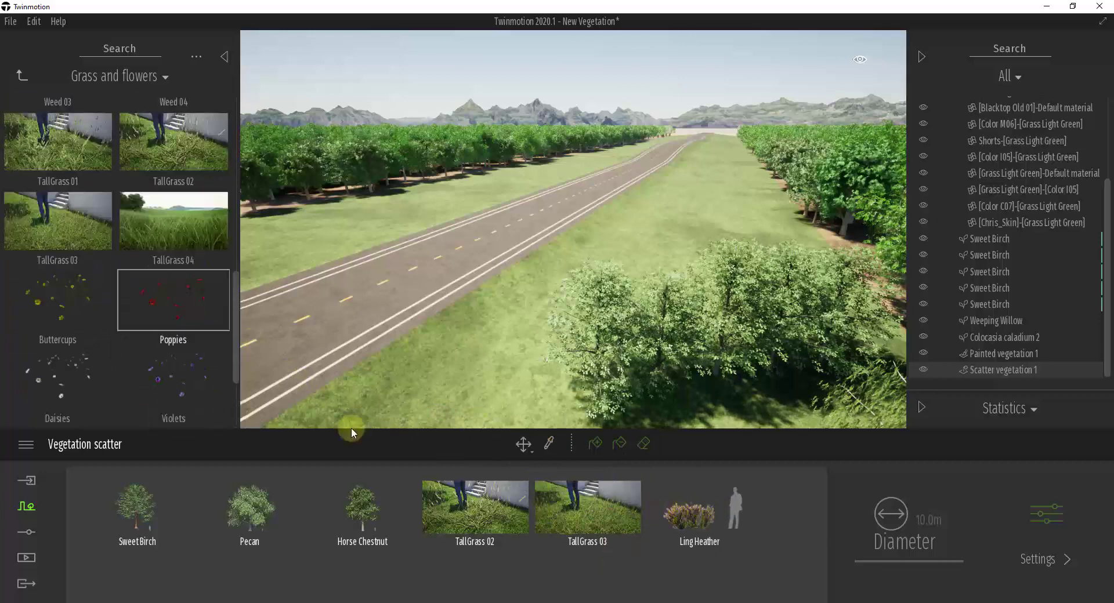
Scatter TallGrass 02, TallGrass 03 and Ling Heather over the grass beside the road and inspect the coverage up close.
{"action": "left_click", "coordinate": [593, 445]}
{"action": "left_click", "coordinate": [666, 214]}
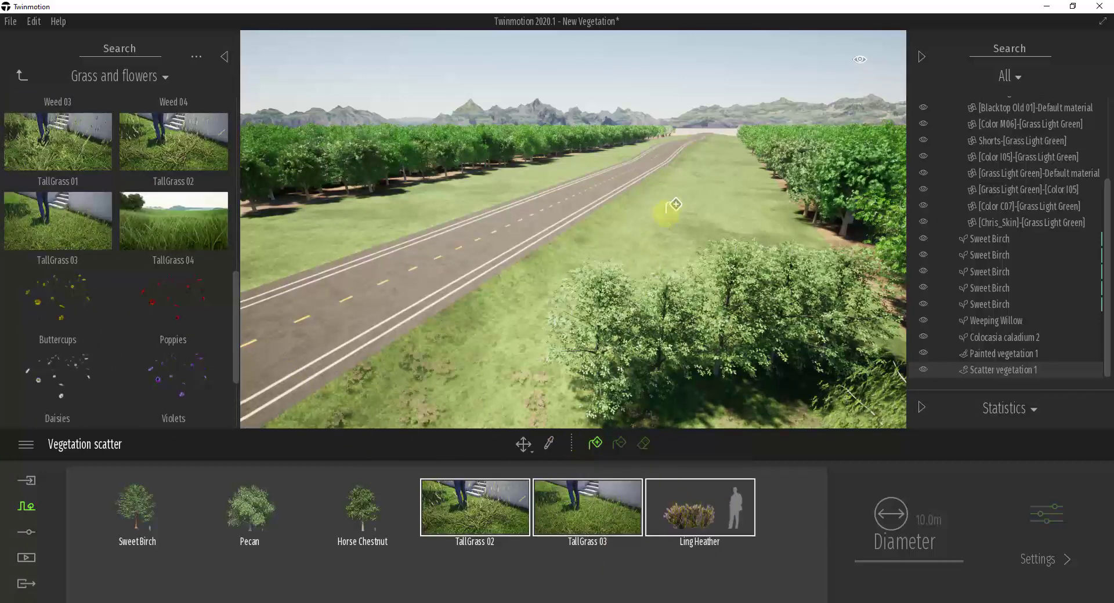
{"action": "right_click_drag", "start_coordinate": [667, 213], "coordinate": [660, 218]}
{"action": "key", "text": "w"}
{"action": "key", "text": "w"}
{"action": "key", "text": "w"}
{"action": "key", "text": "e"}
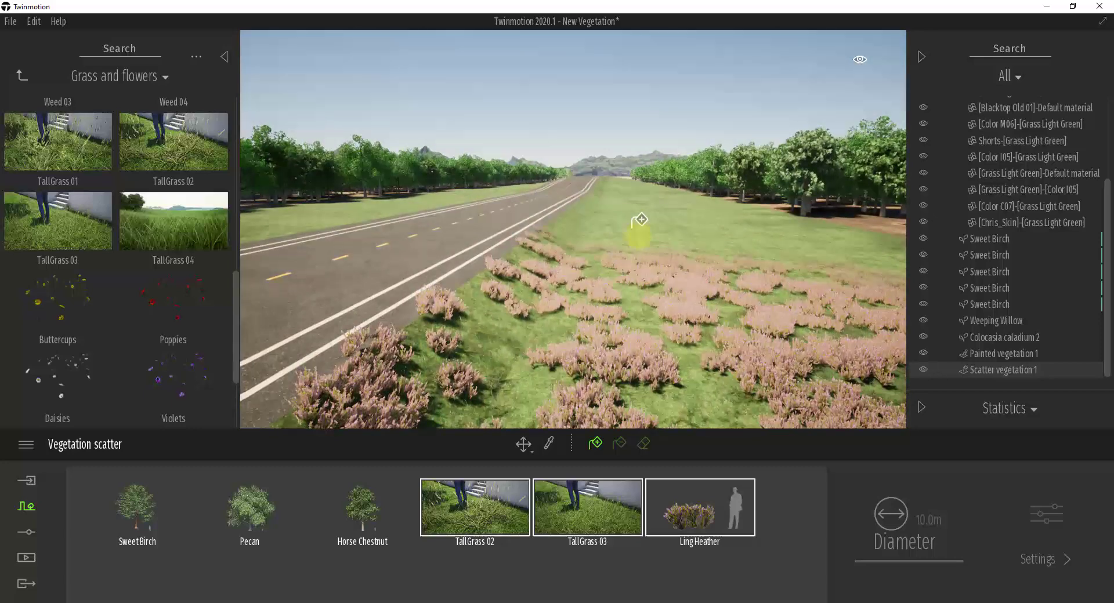
{"action": "left_click_drag", "start_coordinate": [679, 240], "coordinate": [678, 240]}
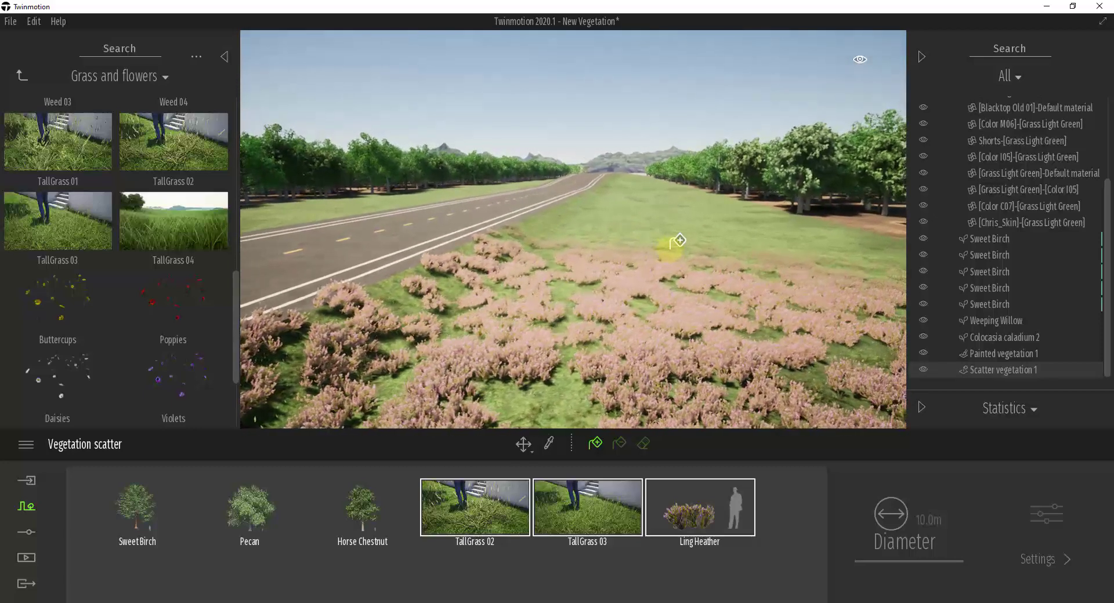
Set the Fading of grass preference to Near.
{"action": "left_click", "coordinate": [36, 22]}
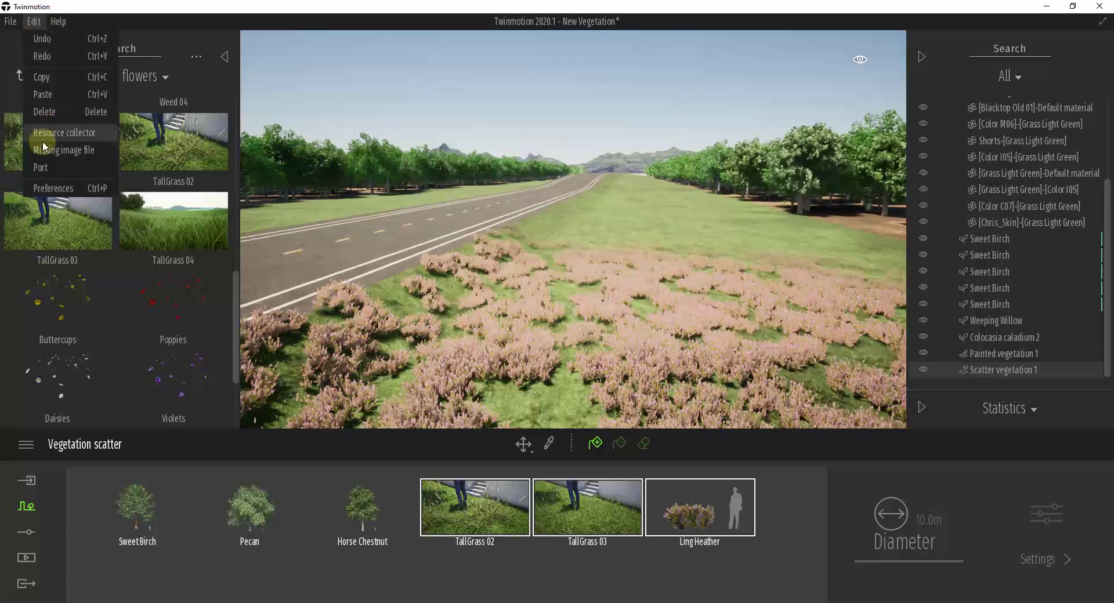
{"action": "left_click", "coordinate": [50, 191]}
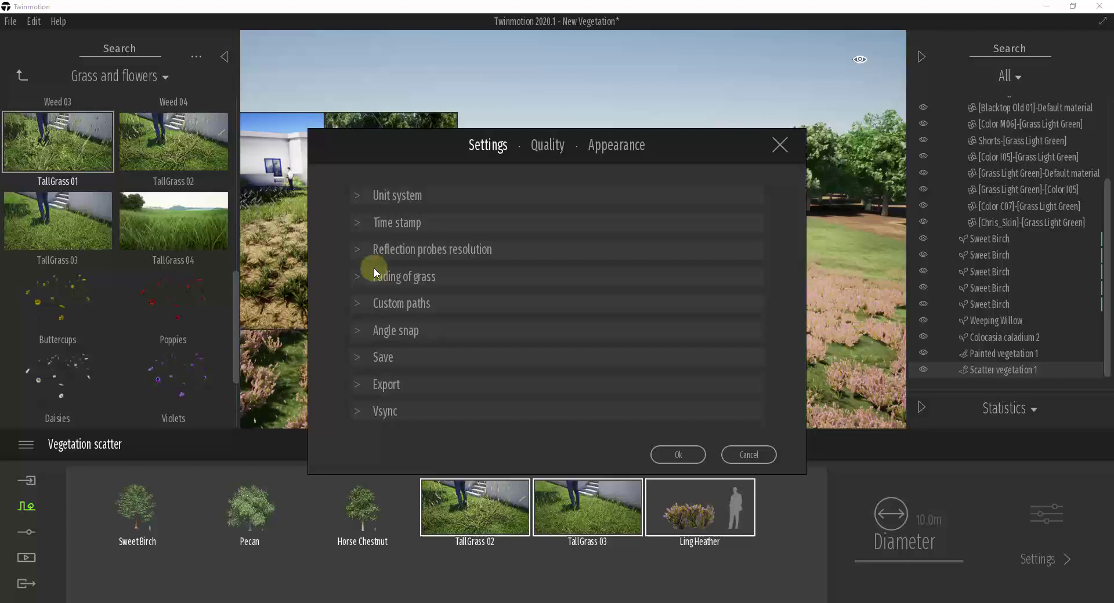
{"action": "left_click", "coordinate": [355, 280]}
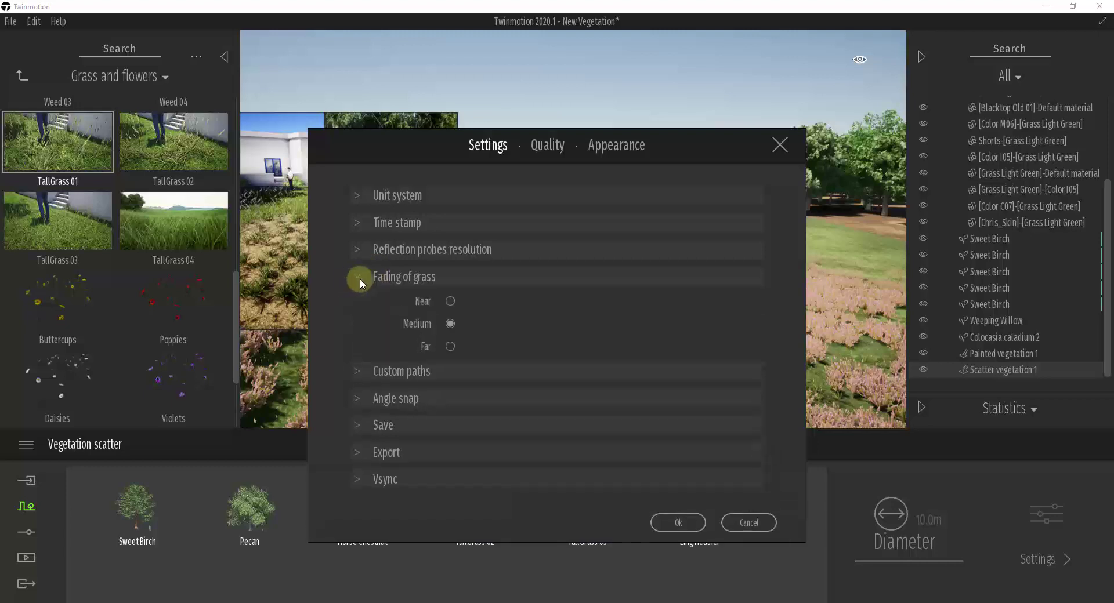
{"action": "left_click", "coordinate": [450, 301]}
{"action": "left_click", "coordinate": [676, 523]}
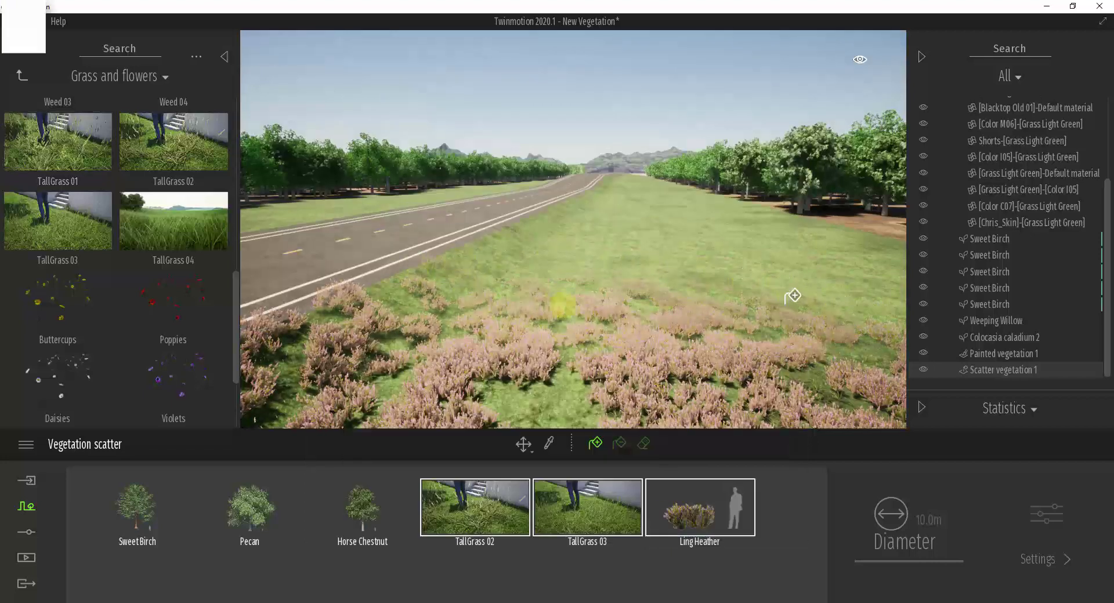
Set the Fading of grass preference to Far to extend the heather's visible distance.
{"action": "left_click", "coordinate": [32, 21]}
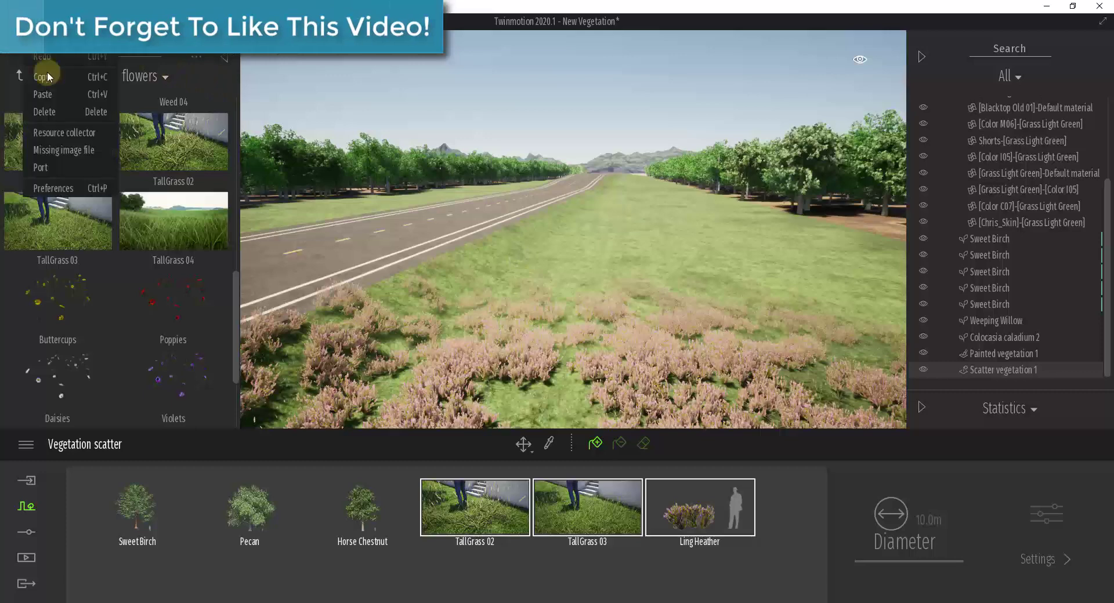
{"action": "left_click", "coordinate": [58, 189]}
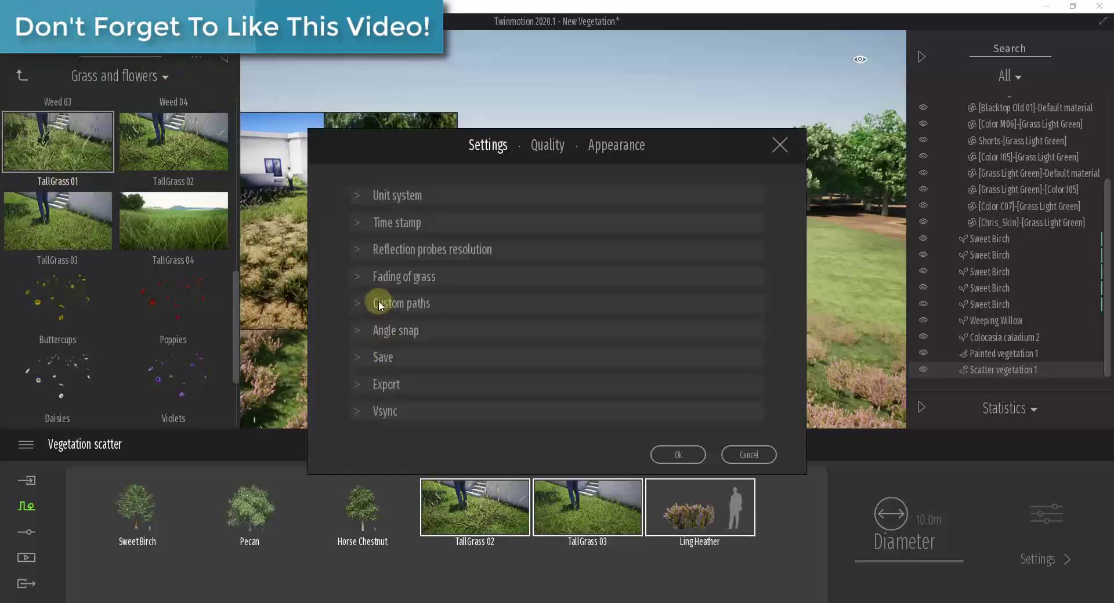
{"action": "left_click", "coordinate": [392, 281]}
{"action": "left_click", "coordinate": [450, 346]}
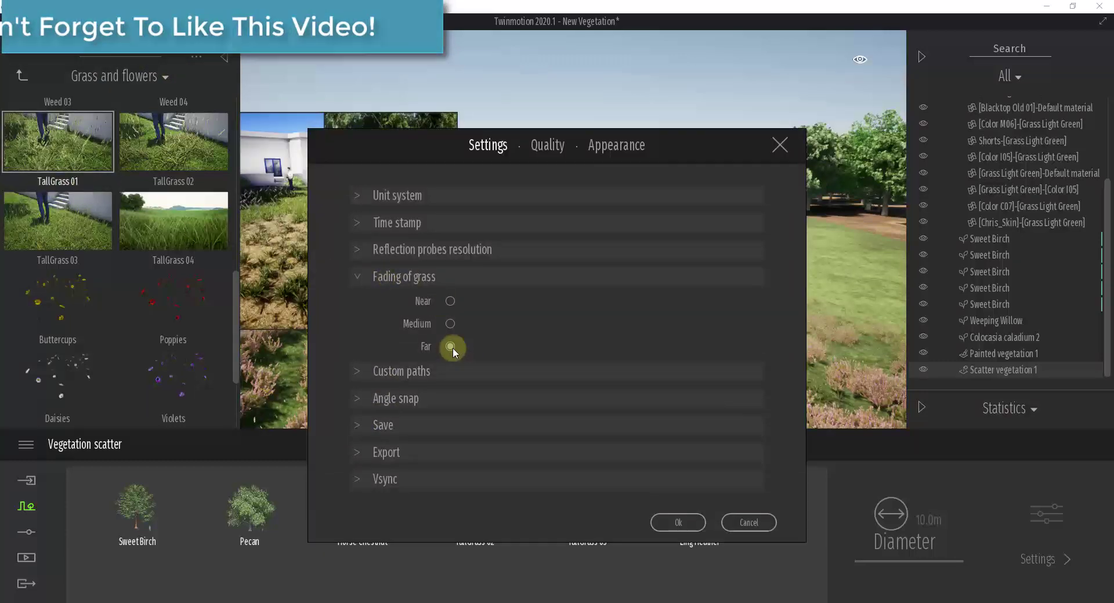
{"action": "left_click", "coordinate": [677, 523]}
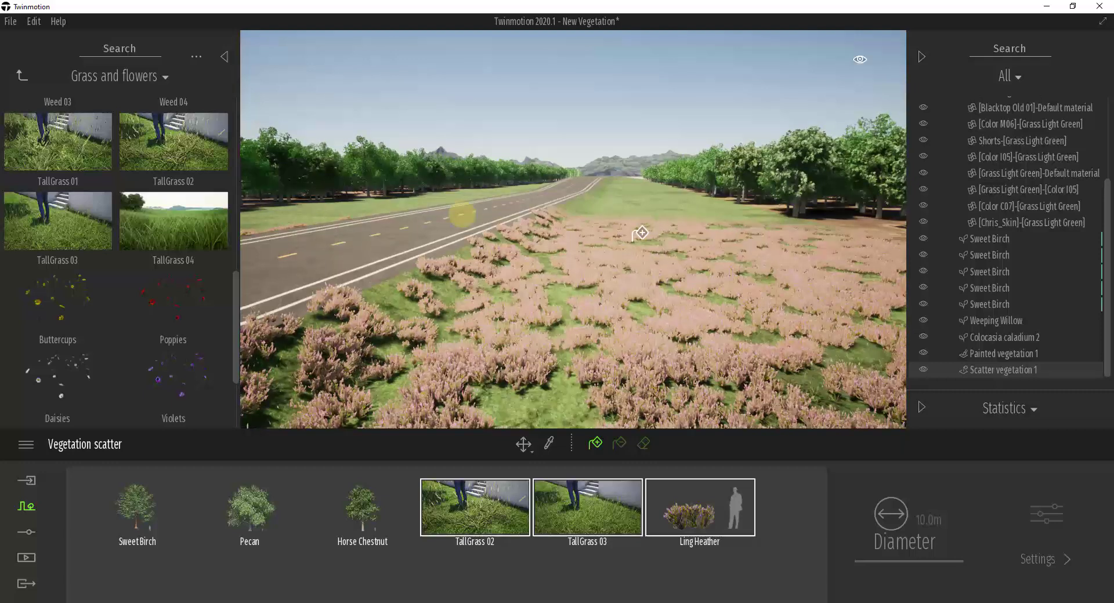
Reduce the Fading of grass distance in the preferences so distant heather fades sooner than with Far.
{"action": "left_click", "coordinate": [14, 22]}
{"action": "left_click", "coordinate": [33, 23]}
{"action": "left_click", "coordinate": [51, 186]}
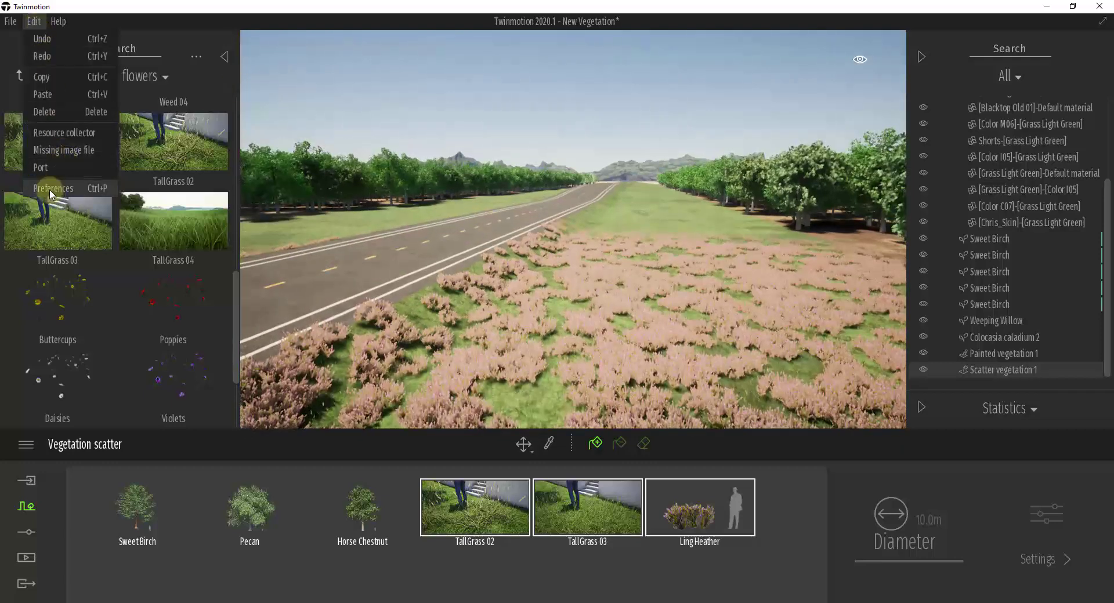
{"action": "left_click", "coordinate": [389, 280]}
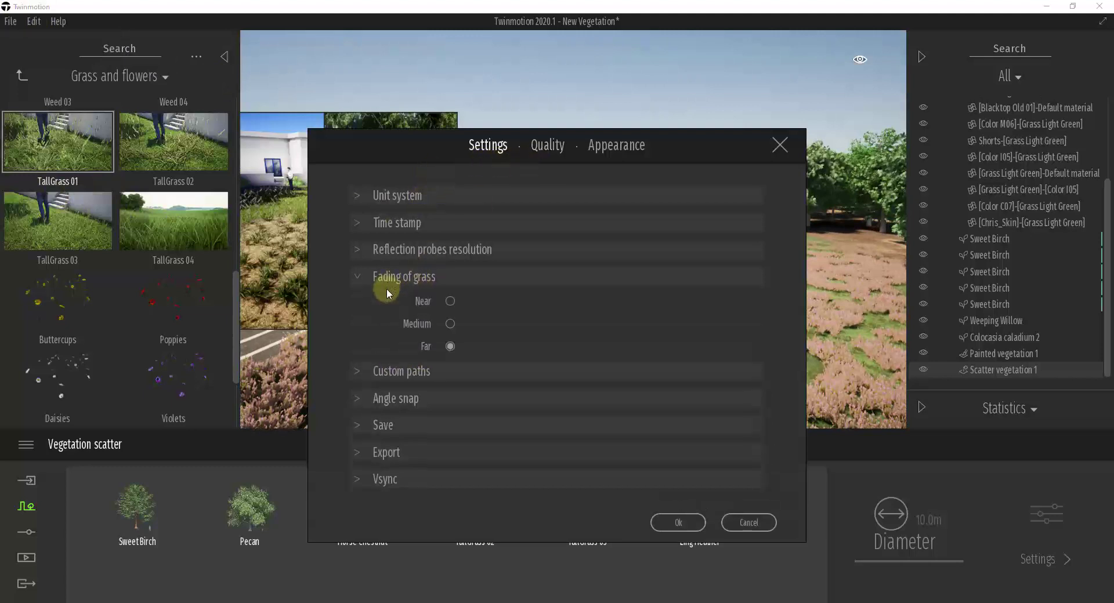
{"action": "left_click", "coordinate": [668, 527]}
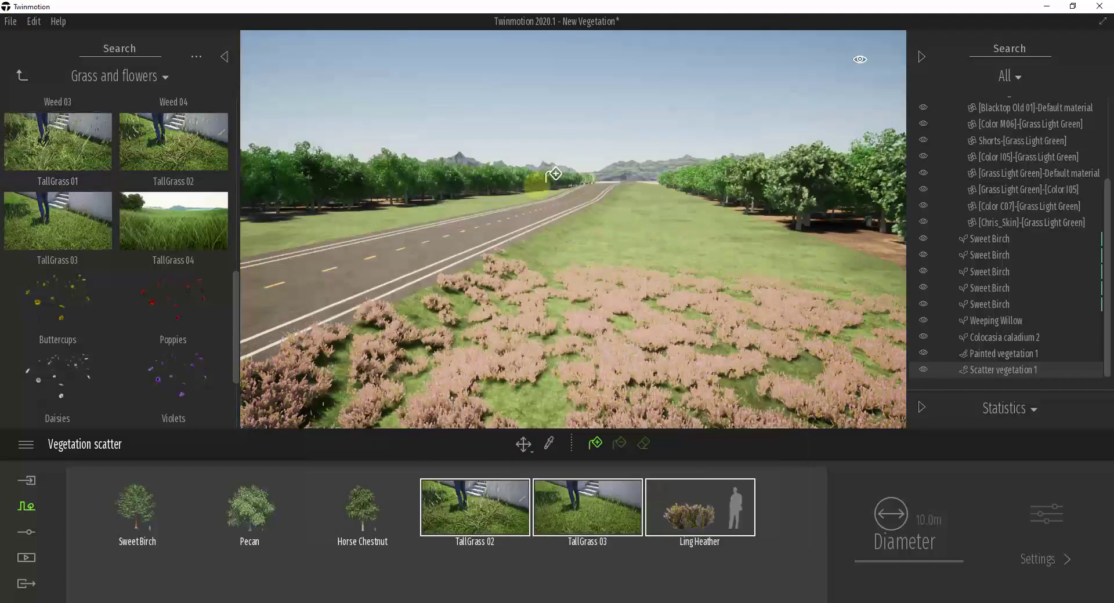
Enable Dynamic resolution in the quality preferences, keeping the Ultra preset.
{"action": "left_click", "coordinate": [33, 23]}
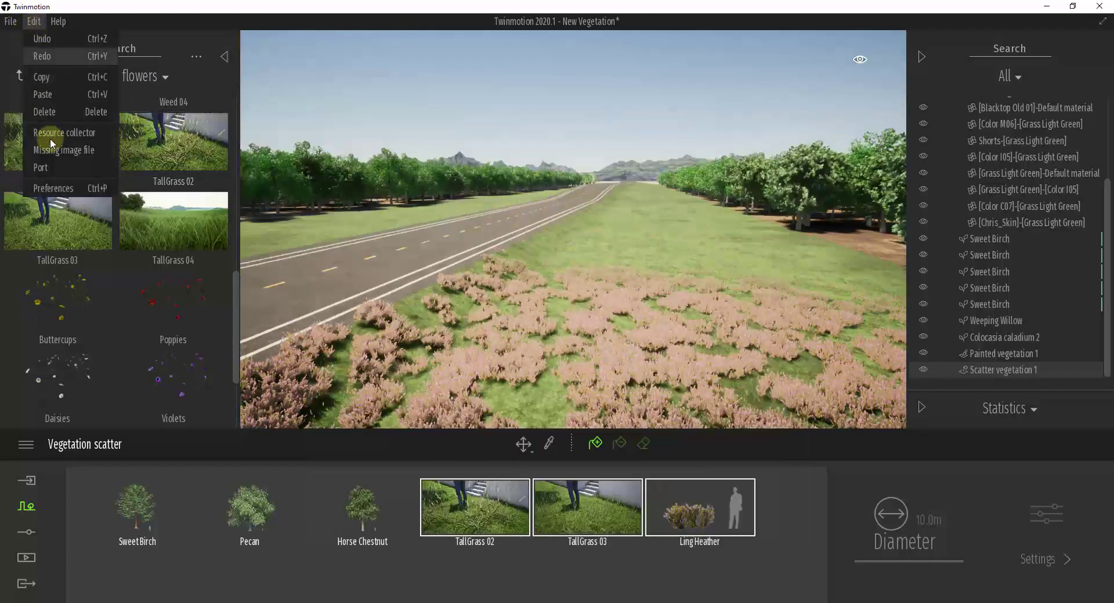
{"action": "left_click", "coordinate": [51, 188]}
{"action": "left_click", "coordinate": [548, 145]}
{"action": "scroll", "coordinate": [598, 406], "scroll_direction": "down", "scroll_amount": 1}
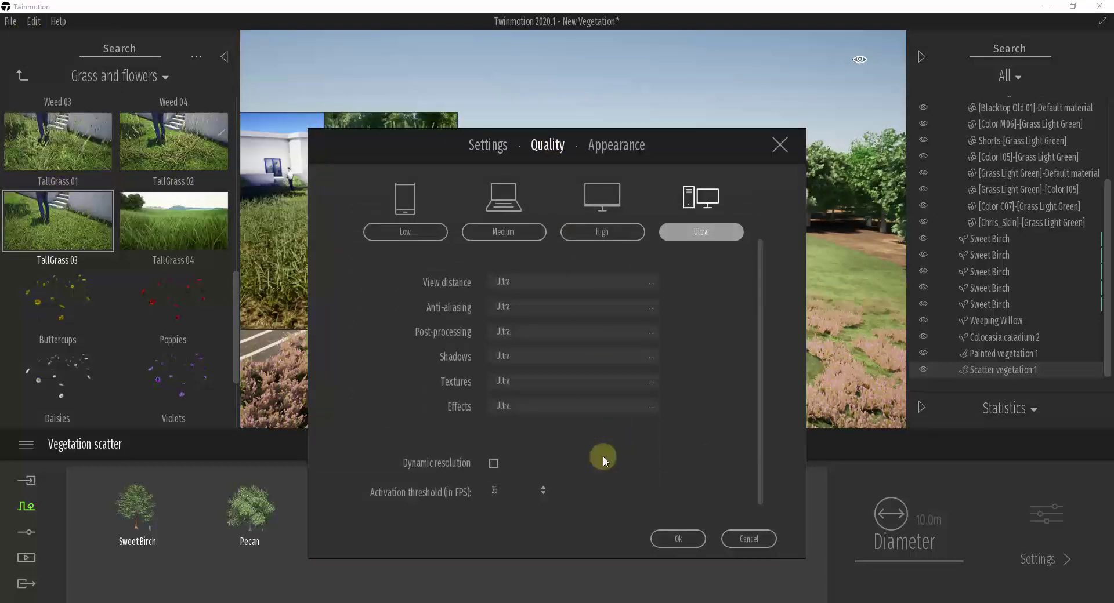
{"action": "left_click", "coordinate": [671, 539]}
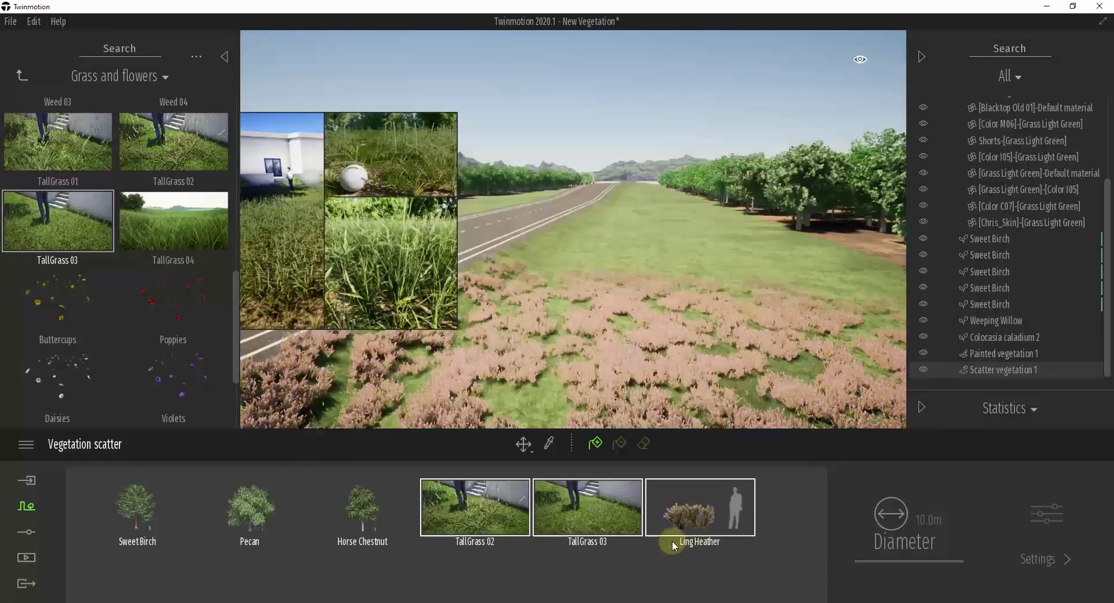
Fly over the heather and the roadside forest to examine how the scattered vegetation displays from different distances and heights.
{"action": "mouse_move", "coordinate": [623, 272]}
{"action": "right_mouse_down"}
{"action": "mouse_move", "coordinate": [651, 273]}
{"action": "mouse_move", "coordinate": [623, 271]}
{"action": "right_mouse_up"}
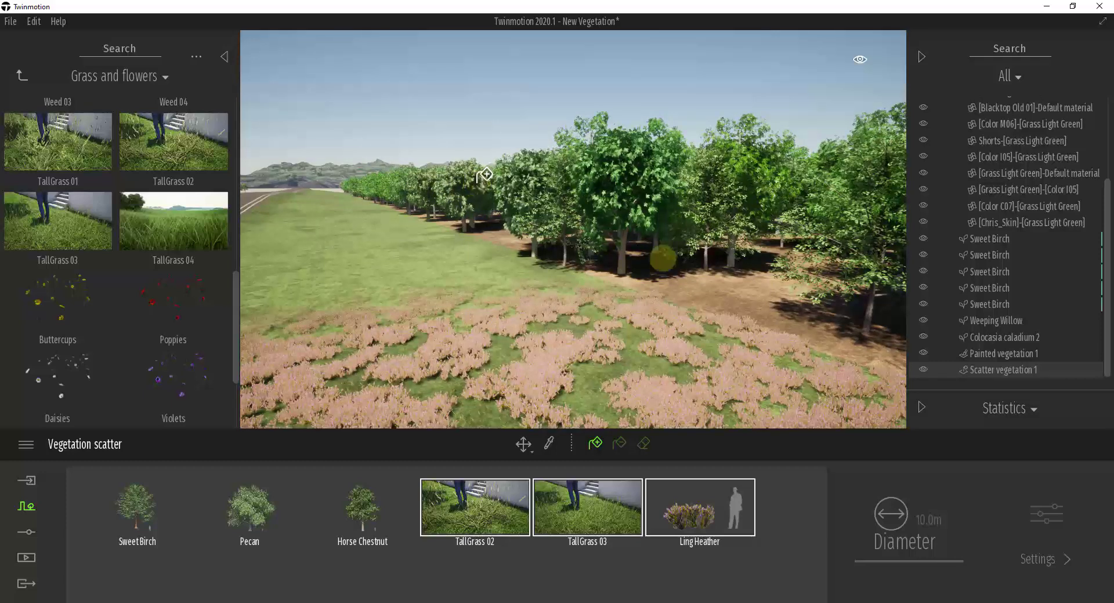
{"action": "right_click_drag", "start_coordinate": [663, 259], "coordinate": [663, 258]}
{"action": "key", "text": "w"}
{"action": "key", "text": "Up"}
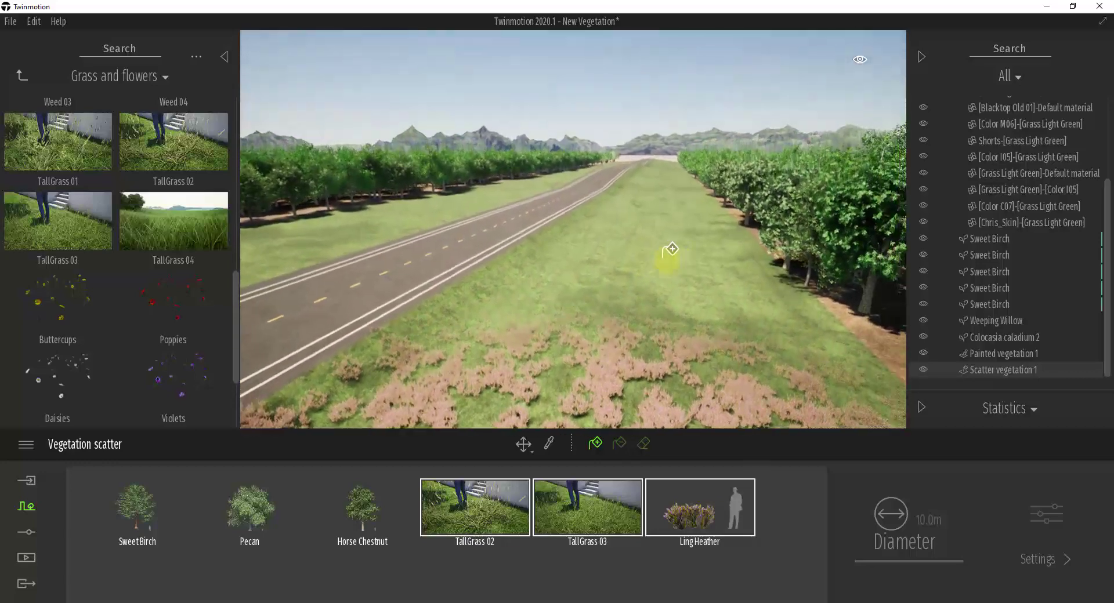
{"action": "key", "text": "Right"}
{"action": "key", "text": "Page_Up"}
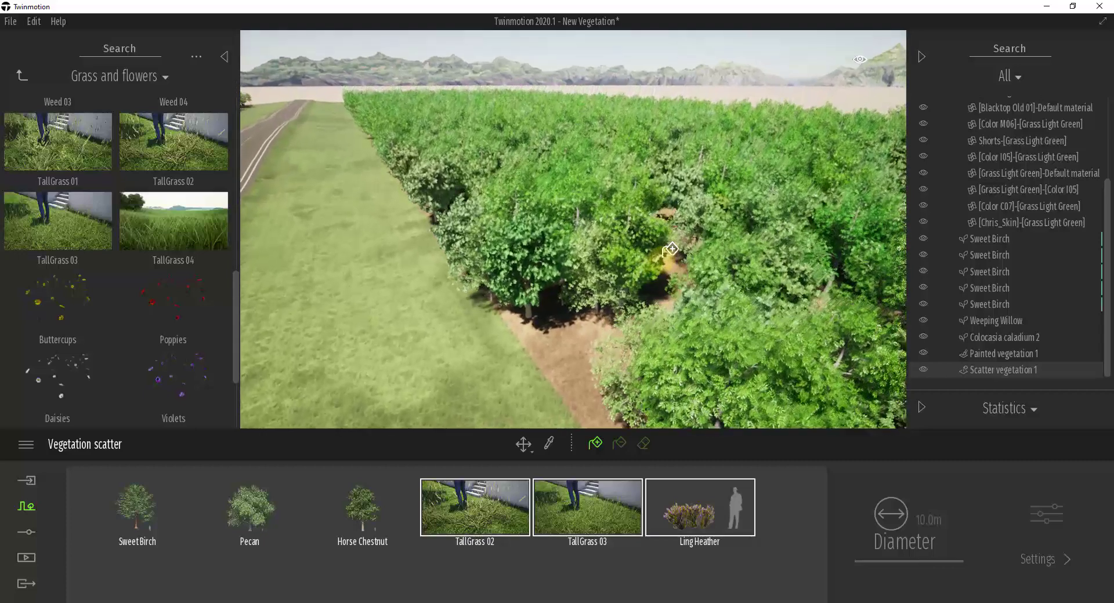
{"action": "right_click_drag", "start_coordinate": [662, 259], "coordinate": [663, 259]}
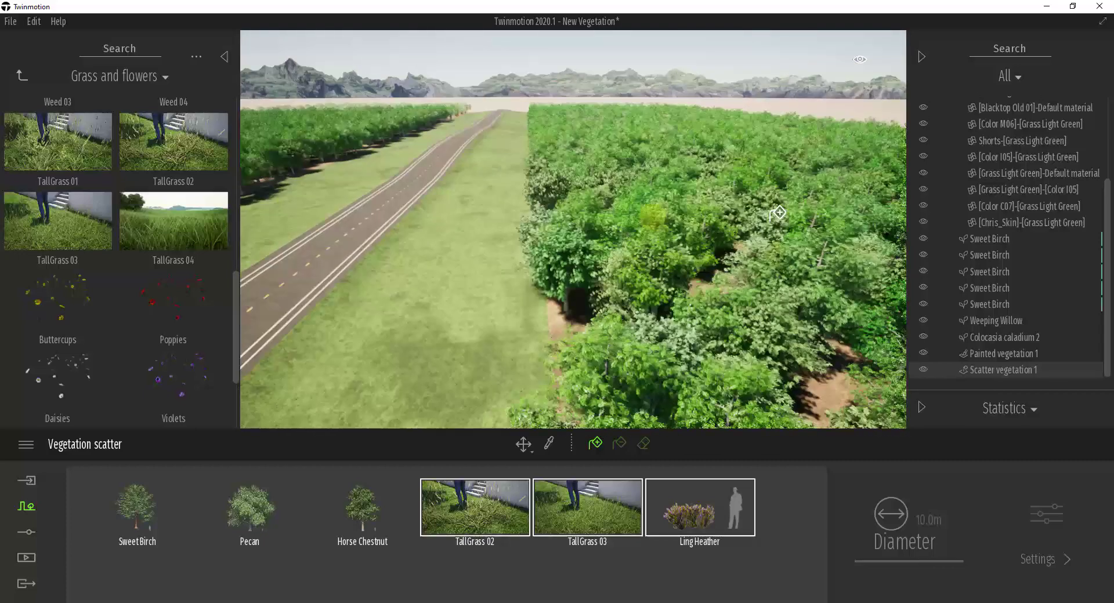
{"action": "key", "text": "Down"}
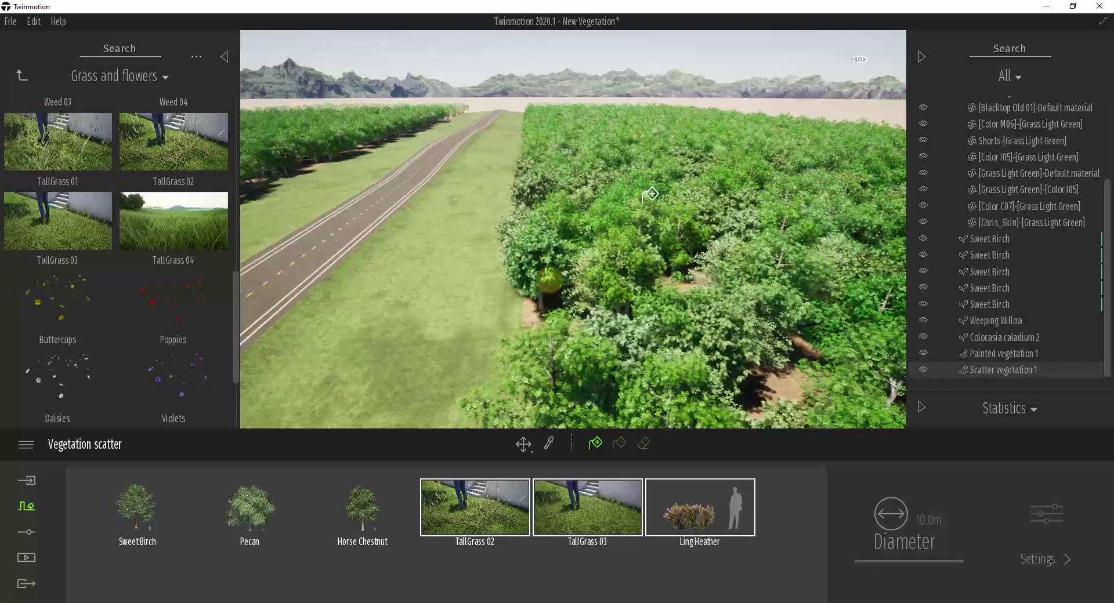
Adjust the global vegetation Growth in the weather settings, trying 0.67 and ending at 0.54.
{"action": "left_click", "coordinate": [26, 531]}
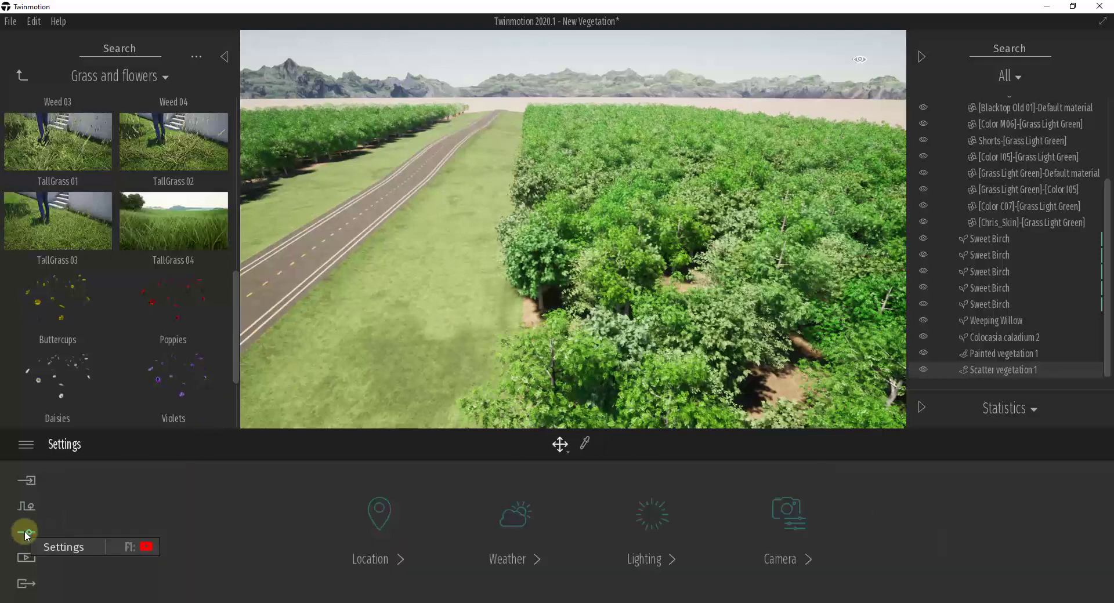
{"action": "left_click", "coordinate": [511, 522]}
{"action": "left_click_drag", "start_coordinate": [868, 525], "coordinate": [933, 522]}
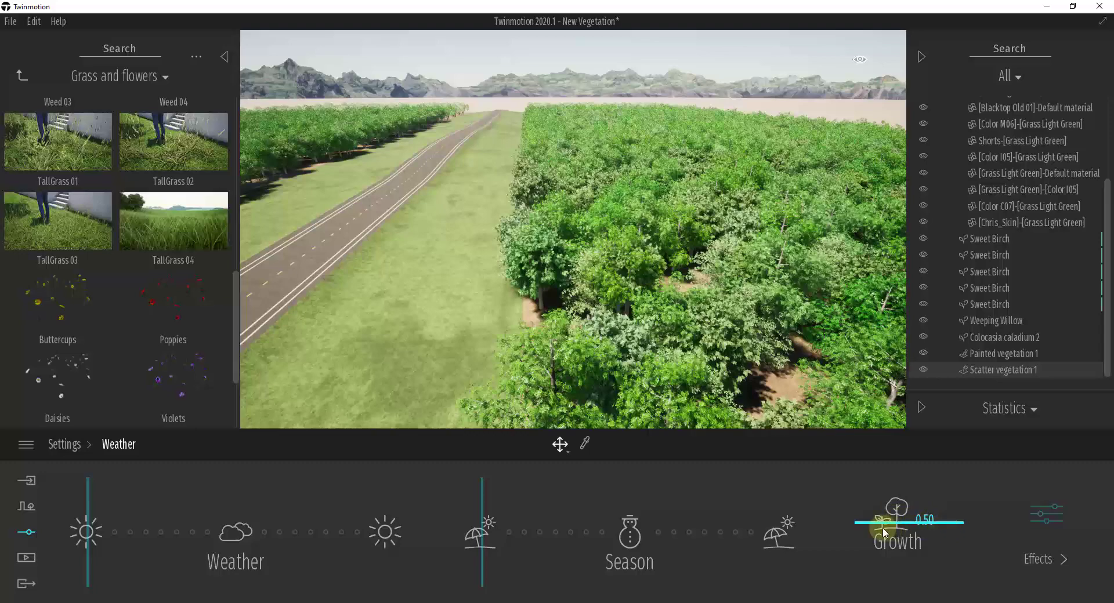
{"action": "left_click_drag", "start_coordinate": [863, 526], "coordinate": [870, 504]}
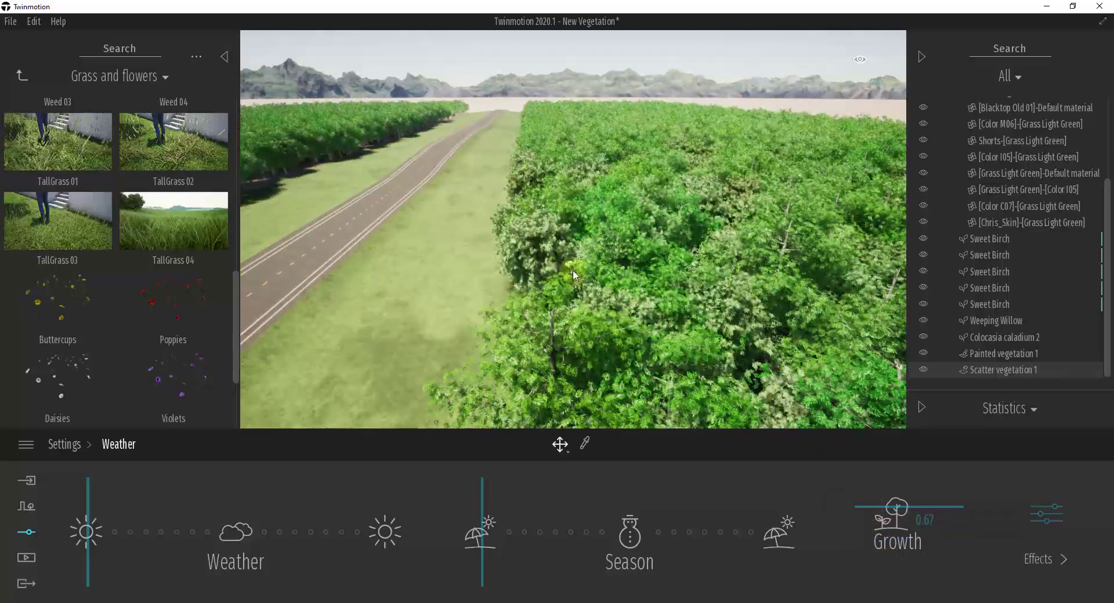
{"action": "right_click_drag", "start_coordinate": [655, 241], "coordinate": [664, 245]}
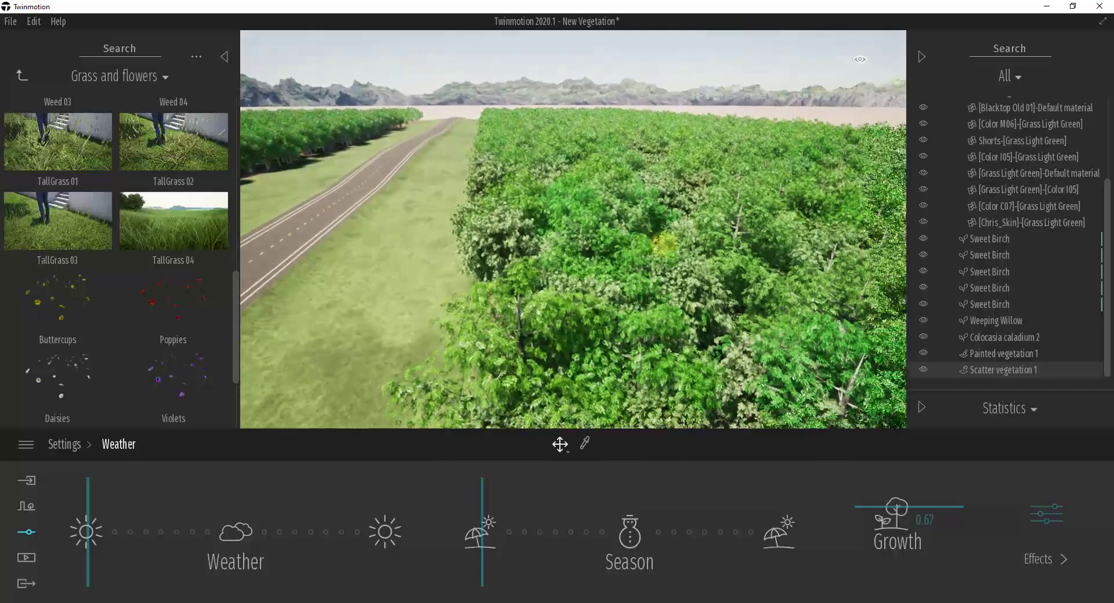
{"action": "left_click_drag", "start_coordinate": [537, 278], "coordinate": [514, 283]}
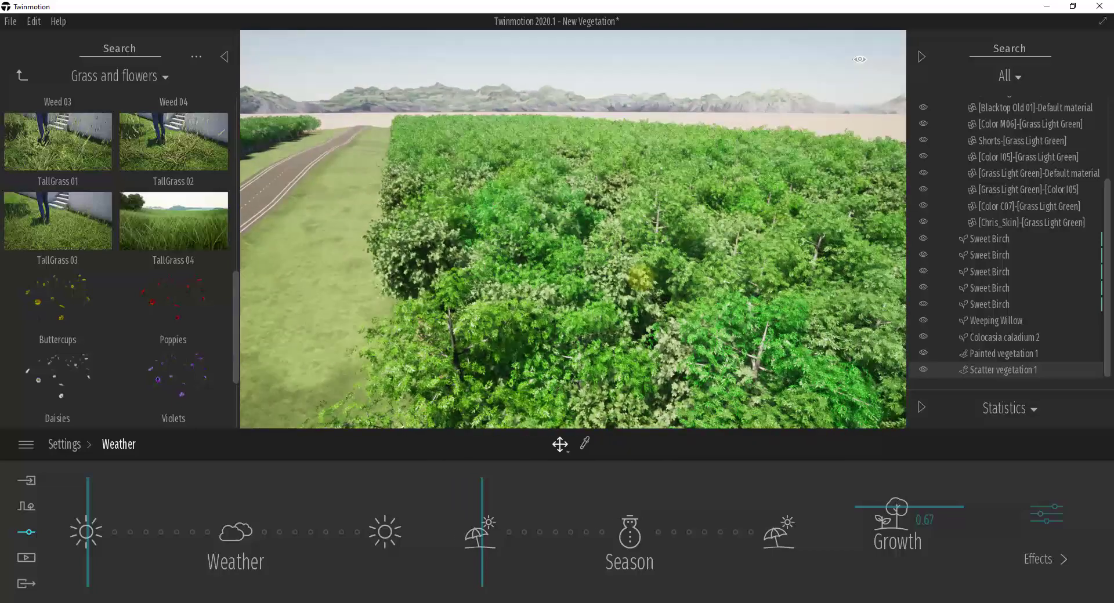
{"action": "right_click_drag", "start_coordinate": [637, 278], "coordinate": [646, 277]}
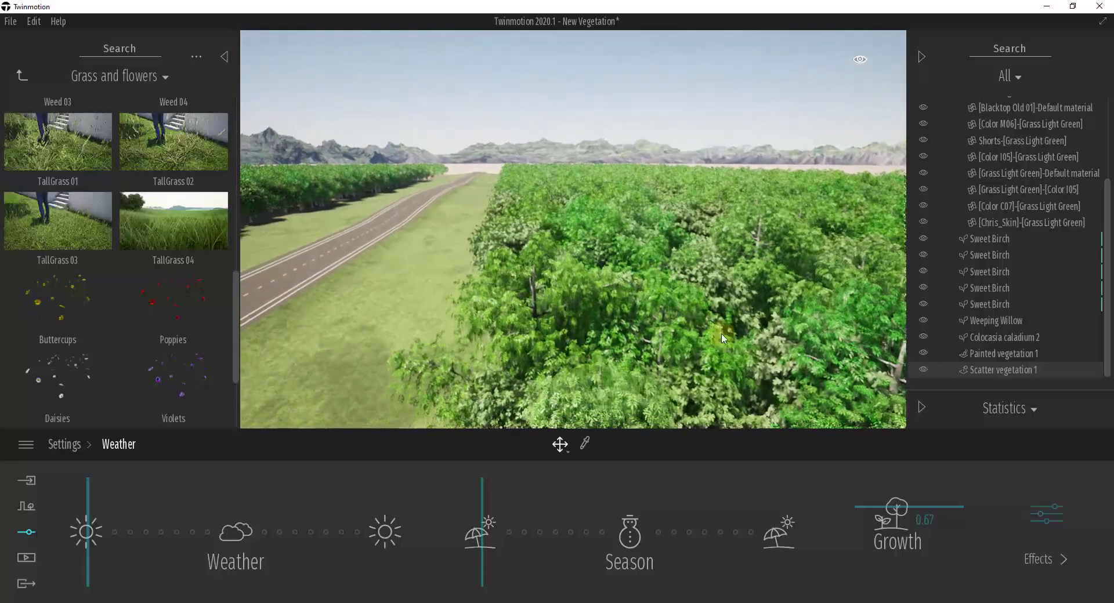
{"action": "left_click_drag", "start_coordinate": [877, 512], "coordinate": [865, 519]}
{"action": "right_click_drag", "start_coordinate": [646, 304], "coordinate": [677, 275]}
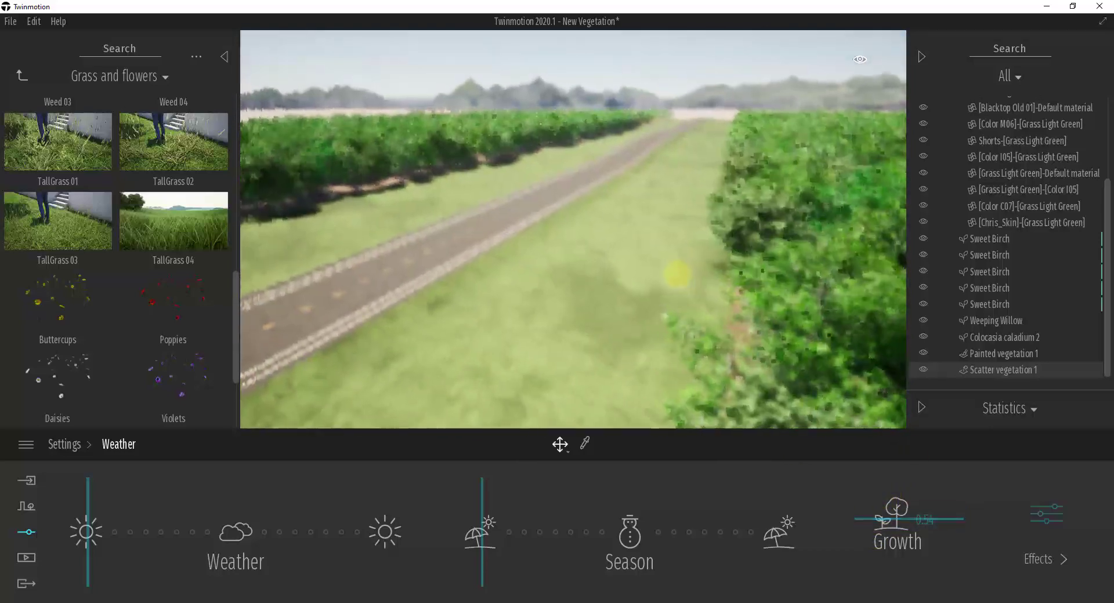
Check the Dynamic resolution option in the quality preferences.
{"action": "left_click", "coordinate": [33, 21]}
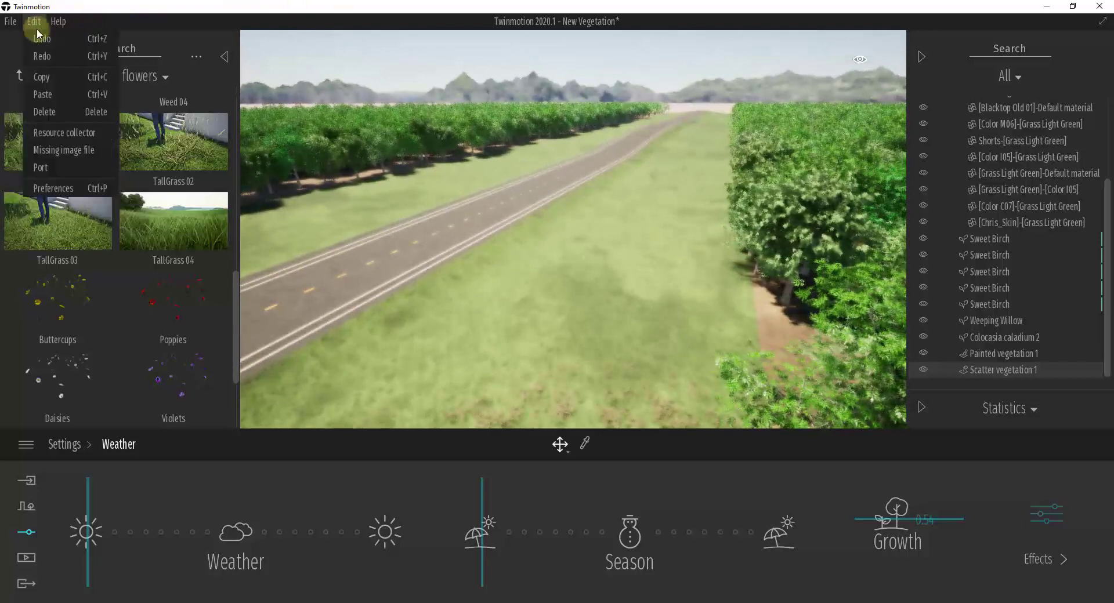
{"action": "left_click", "coordinate": [59, 182]}
{"action": "left_click", "coordinate": [547, 145]}
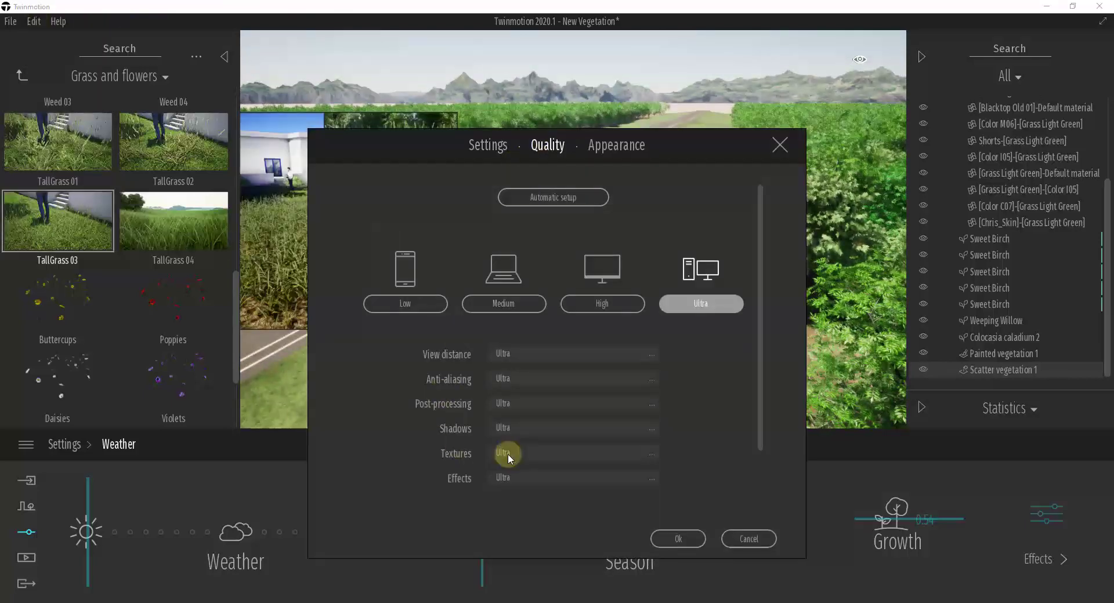
{"action": "scroll", "coordinate": [534, 388], "scroll_direction": "down", "scroll_amount": 1}
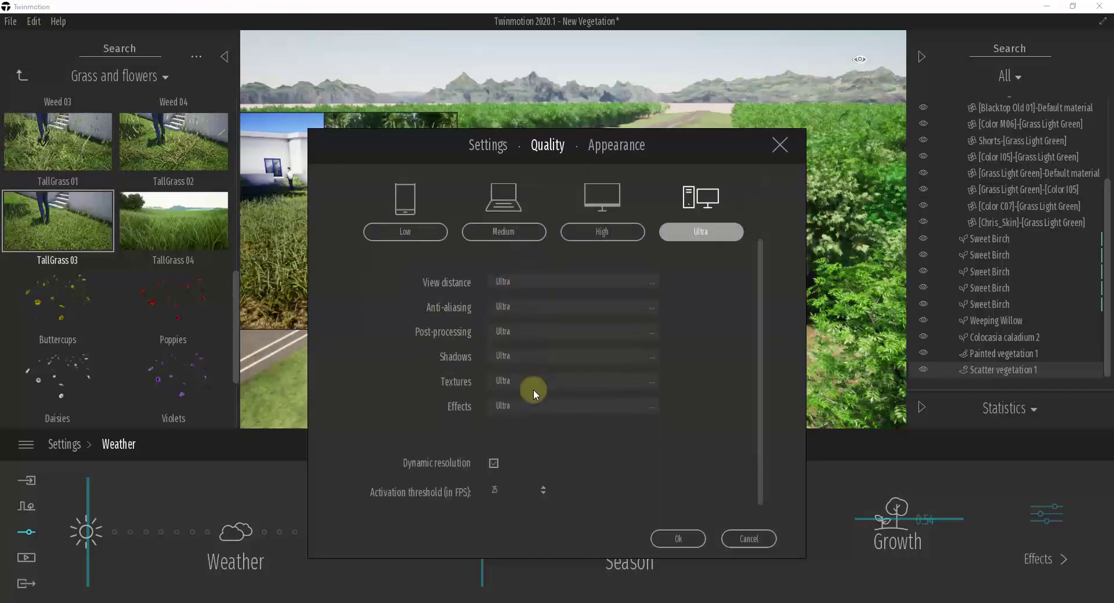
{"action": "left_click", "coordinate": [677, 540]}
Place a Sweet Birch from the Trees library in the heather patch beside the road.
{"action": "left_click_drag", "start_coordinate": [602, 331], "coordinate": [615, 281]}
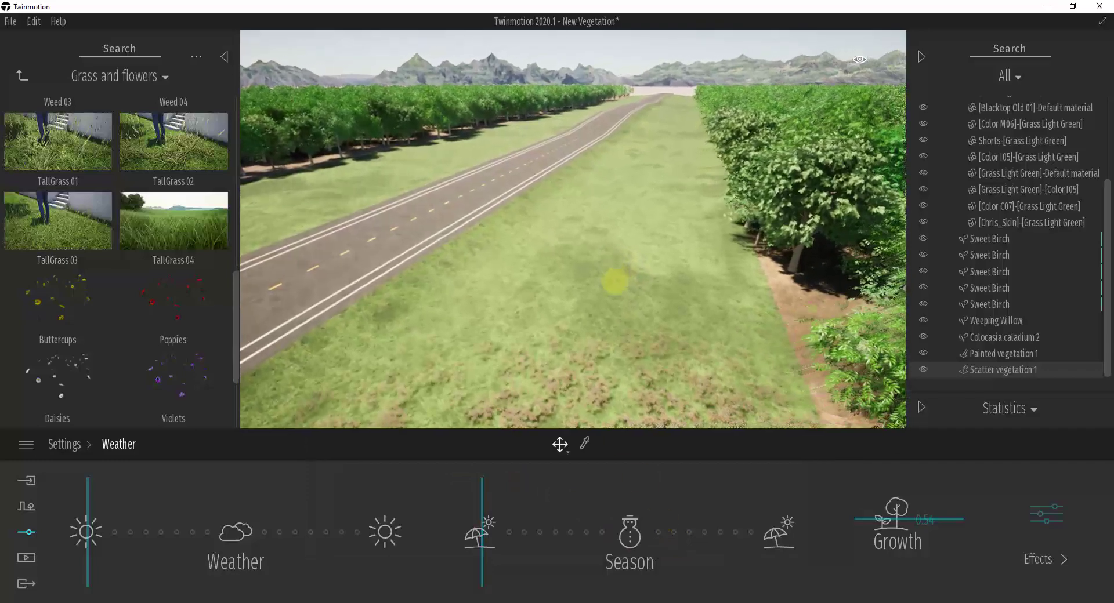
{"action": "right_click_drag", "start_coordinate": [615, 281], "coordinate": [614, 283]}
{"action": "key", "text": "q"}
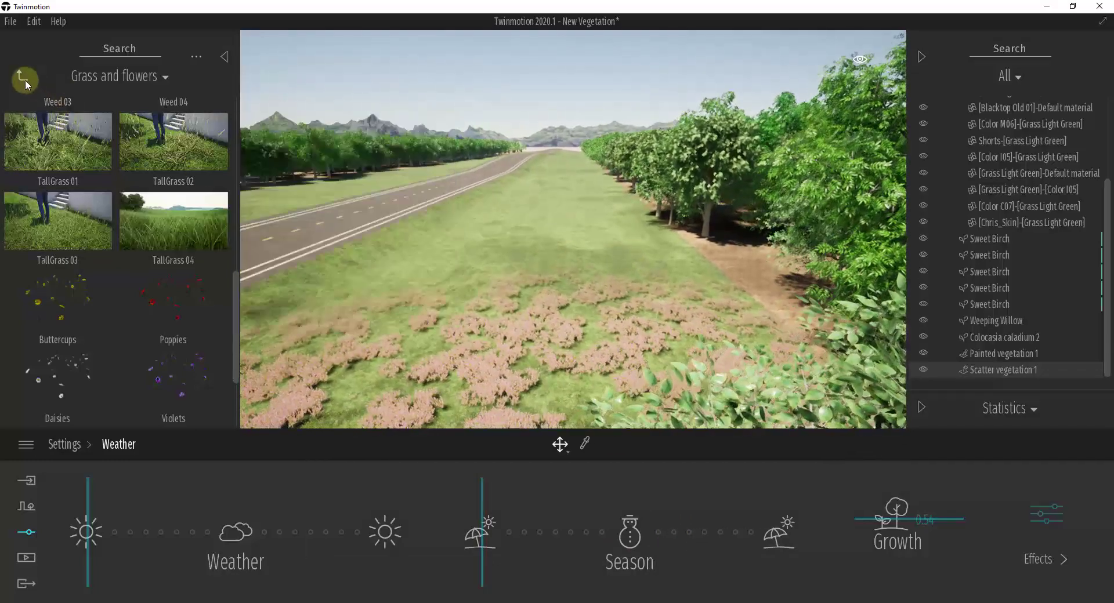
{"action": "left_click", "coordinate": [23, 79]}
{"action": "left_click", "coordinate": [170, 127]}
{"action": "mouse_move", "coordinate": [173, 133]}
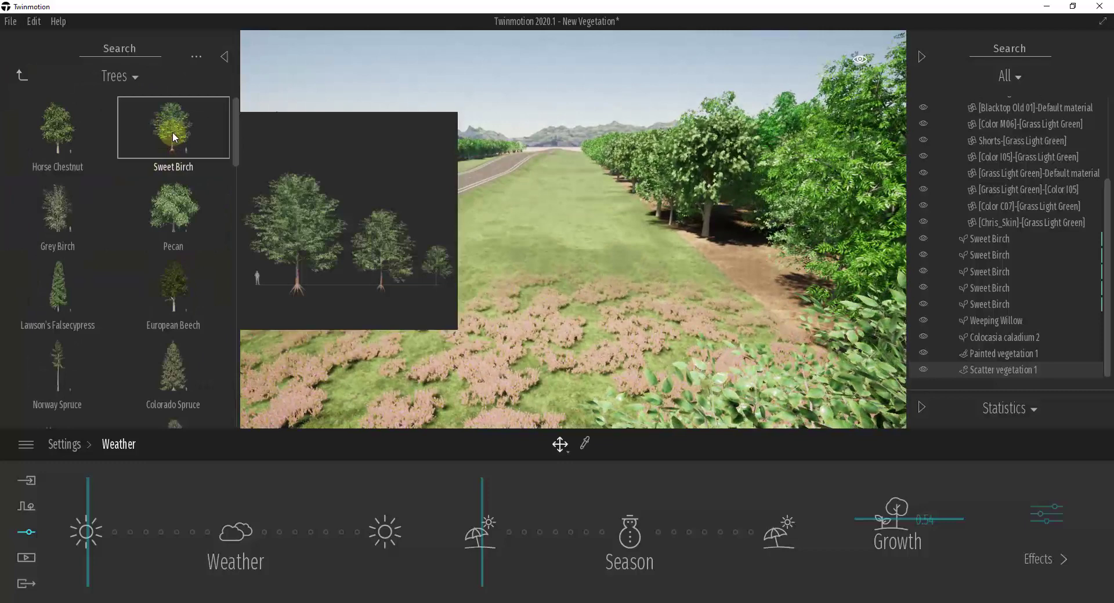
{"action": "left_click_drag", "start_coordinate": [172, 131], "coordinate": [568, 330]}
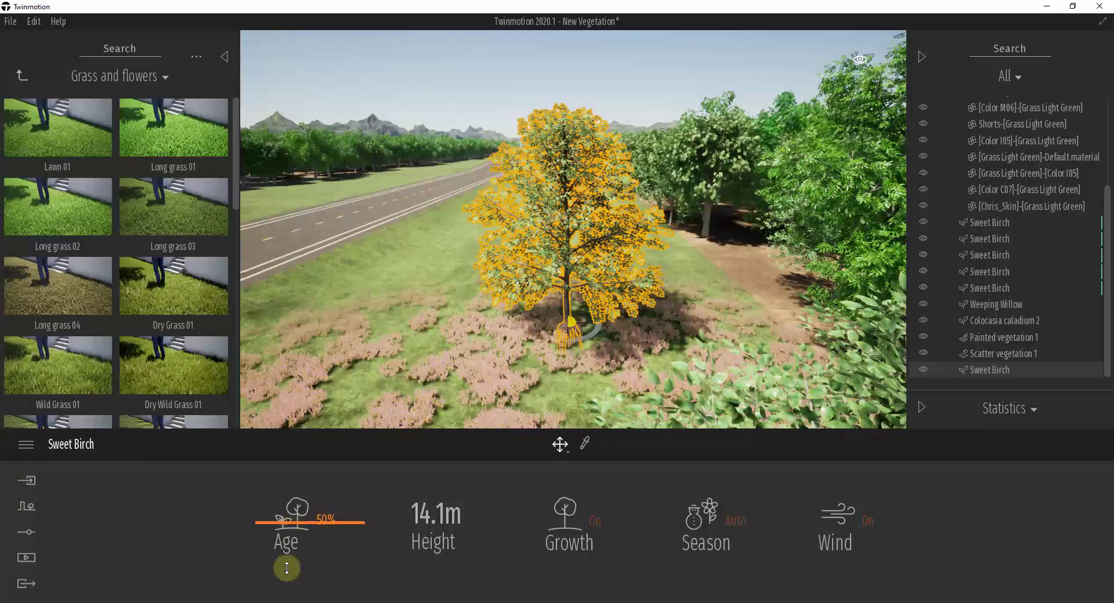
Set the new Sweet Birch's age to 0% and turn its Growth option off.
{"action": "left_click_drag", "start_coordinate": [286, 568], "coordinate": [286, 597]}
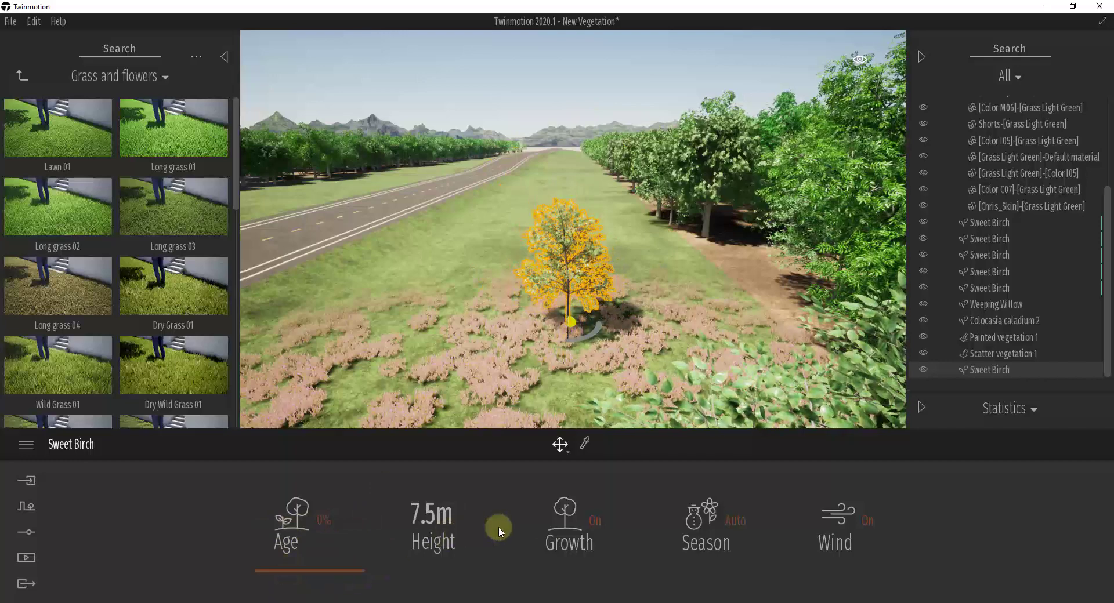
{"action": "left_click", "coordinate": [593, 522]}
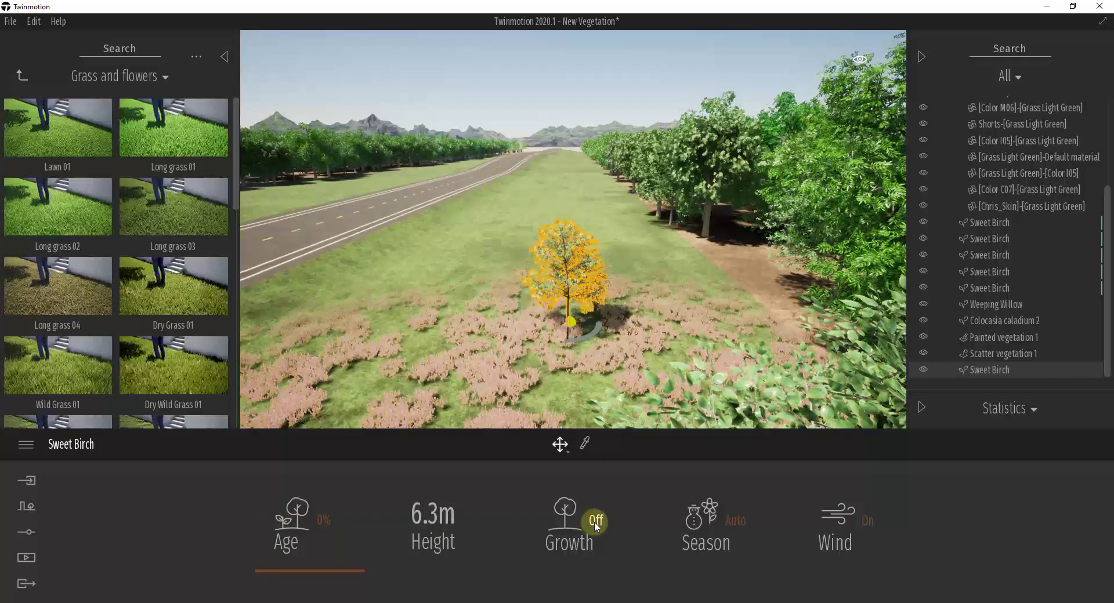
Set the global vegetation Growth to 0.46 in the weather settings and inspect the new Sweet Birch.
{"action": "left_click", "coordinate": [28, 532]}
{"action": "left_click", "coordinate": [522, 519]}
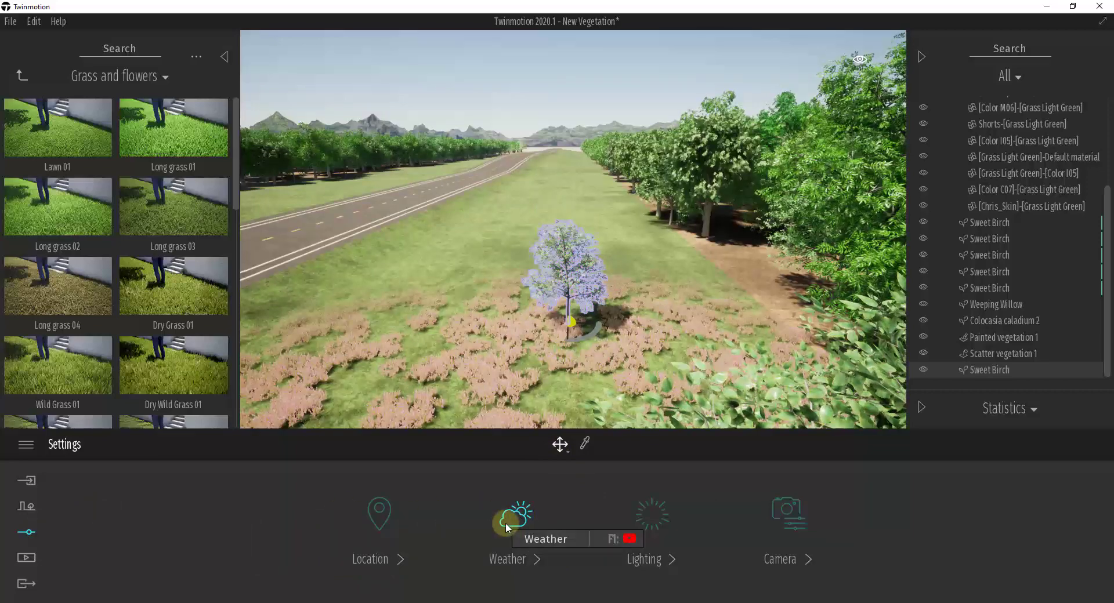
{"action": "left_click_drag", "start_coordinate": [869, 519], "coordinate": [871, 527]}
{"action": "middle_click_drag", "start_coordinate": [664, 294], "coordinate": [635, 241], "text": "shift"}
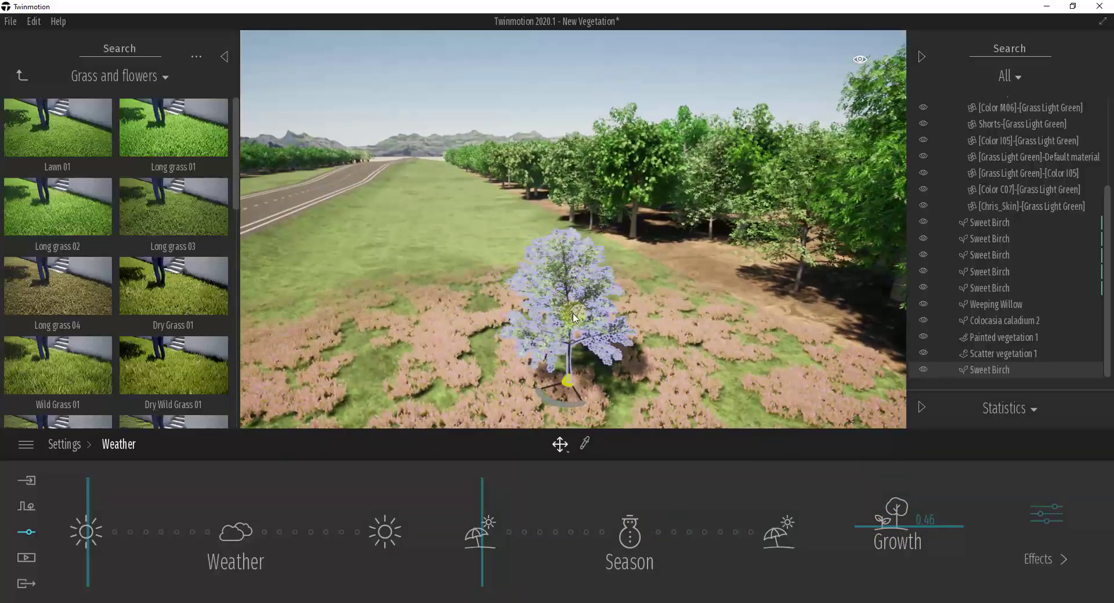